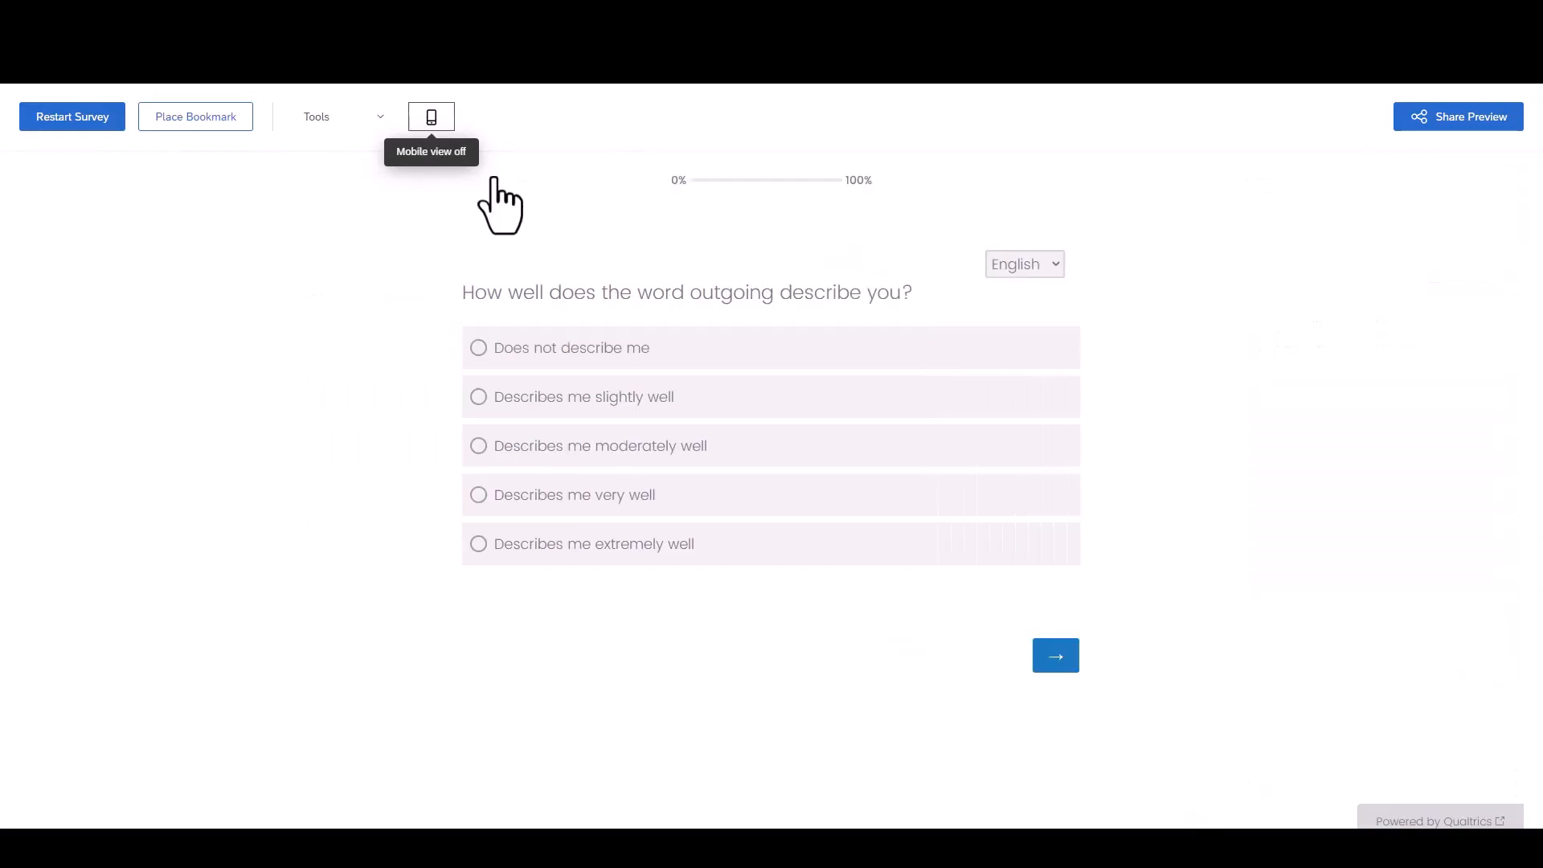
Step: Try advancing the survey preview without an answer, and answer the outgoing question with "Describes me moderately well" to continue
left_click(1055, 664)
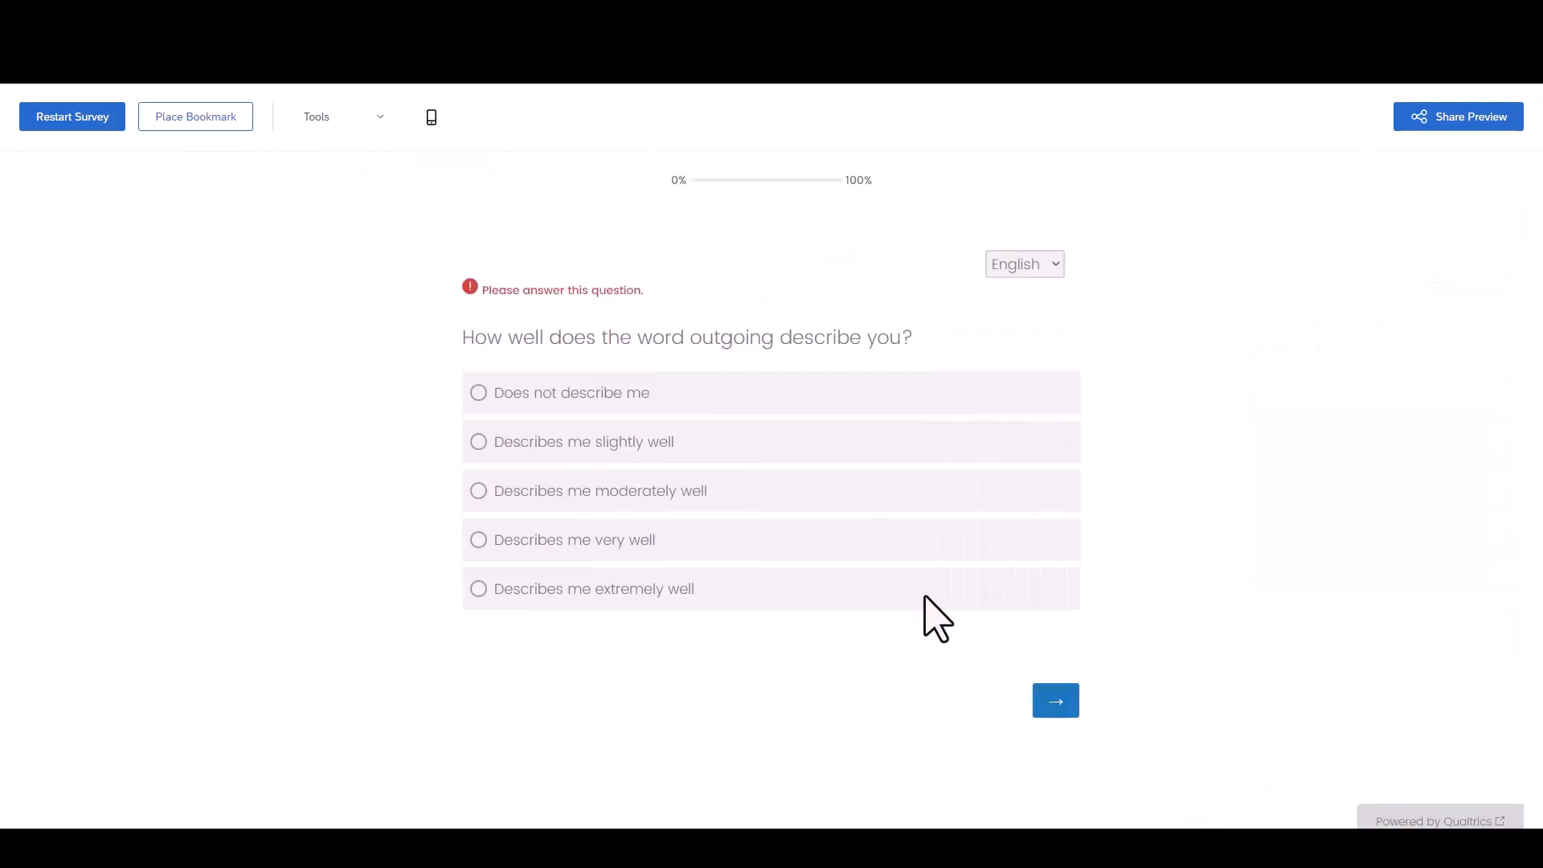
left_click(500, 497)
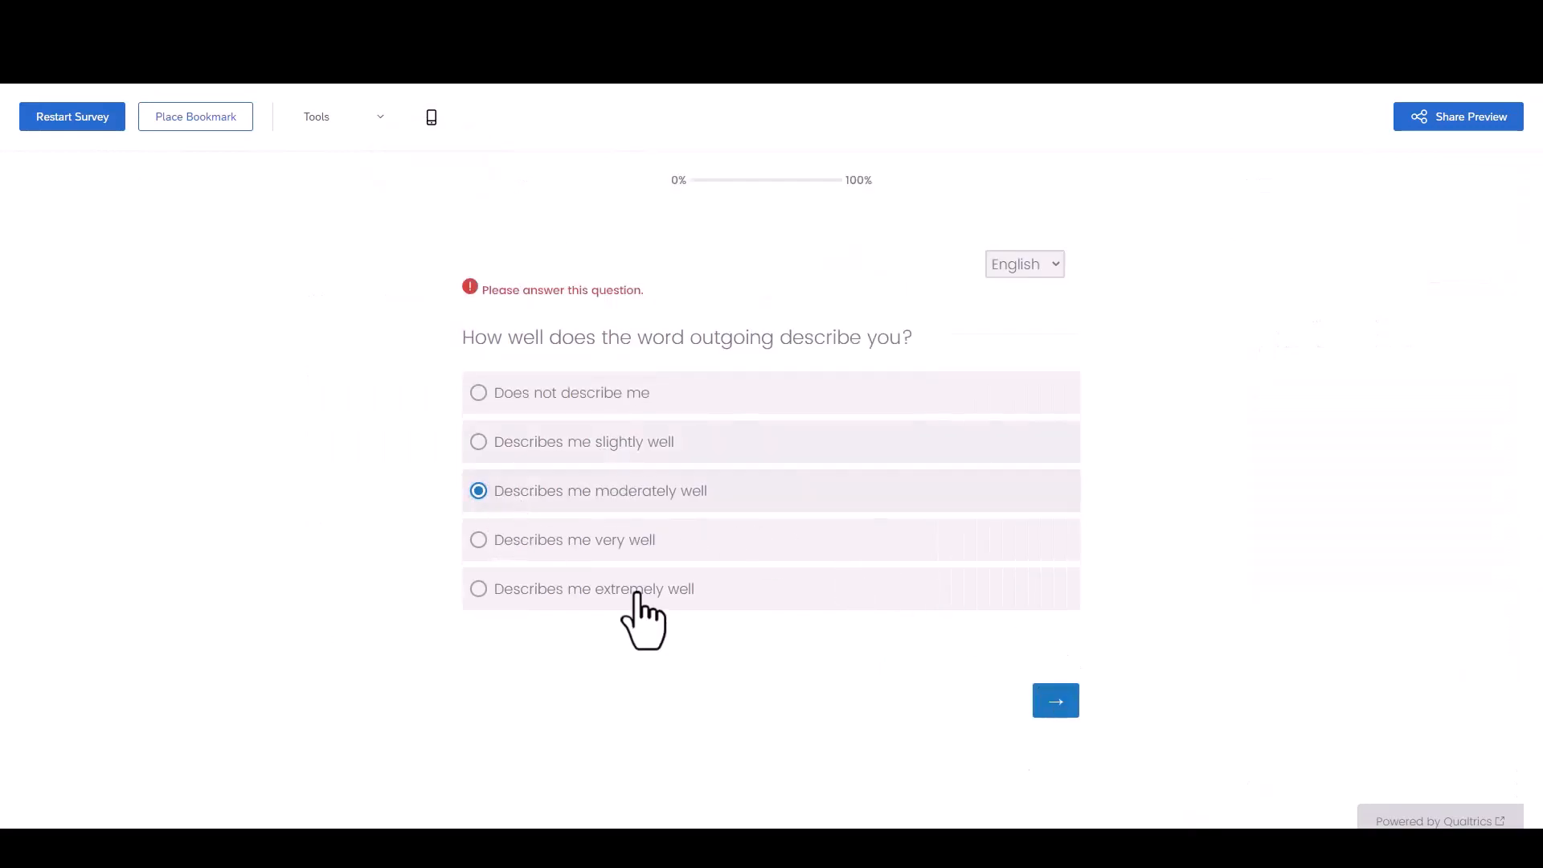
left_click(1055, 701)
Step: Answer the question about presenting to 1000 people with "Moderately challenging" and continue to the monthly budget page
scroll(1044, 778, "down", 1)
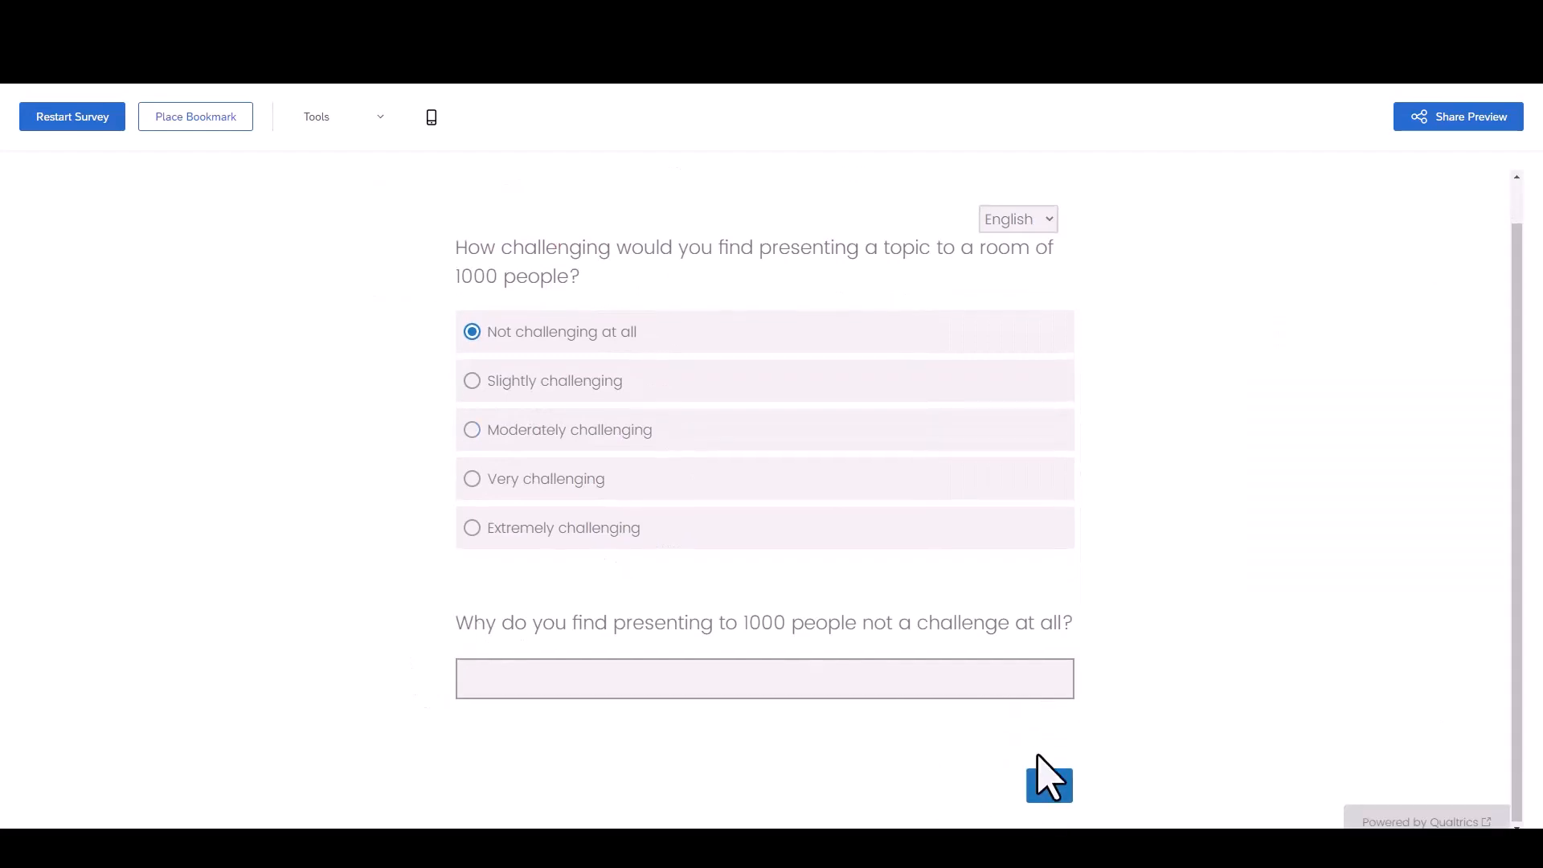
left_click(473, 380)
left_click(474, 430)
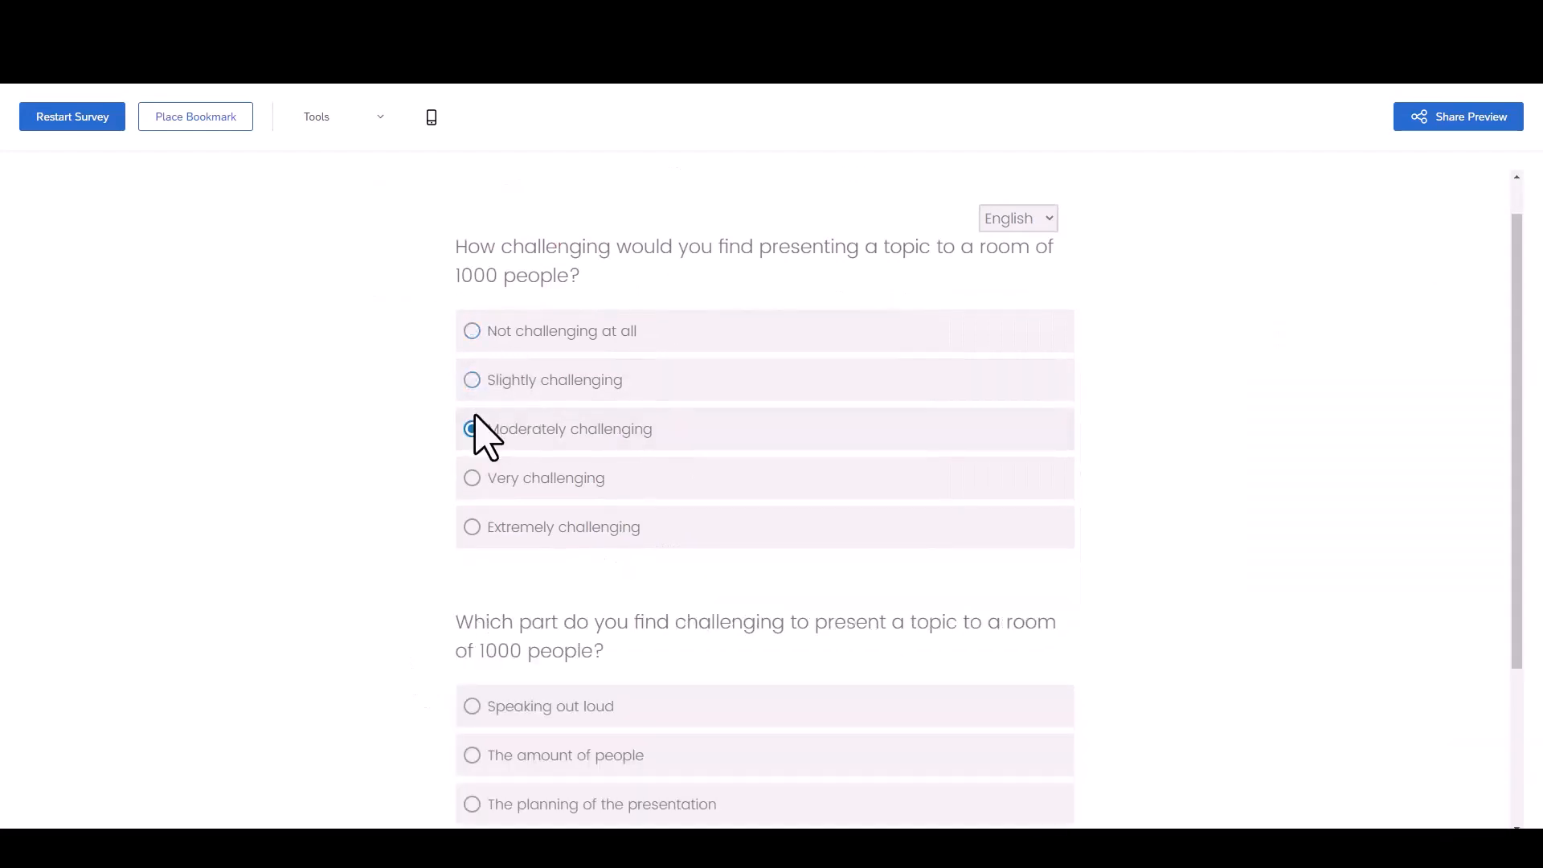
scroll(603, 482, "down", 3)
left_click(1048, 780)
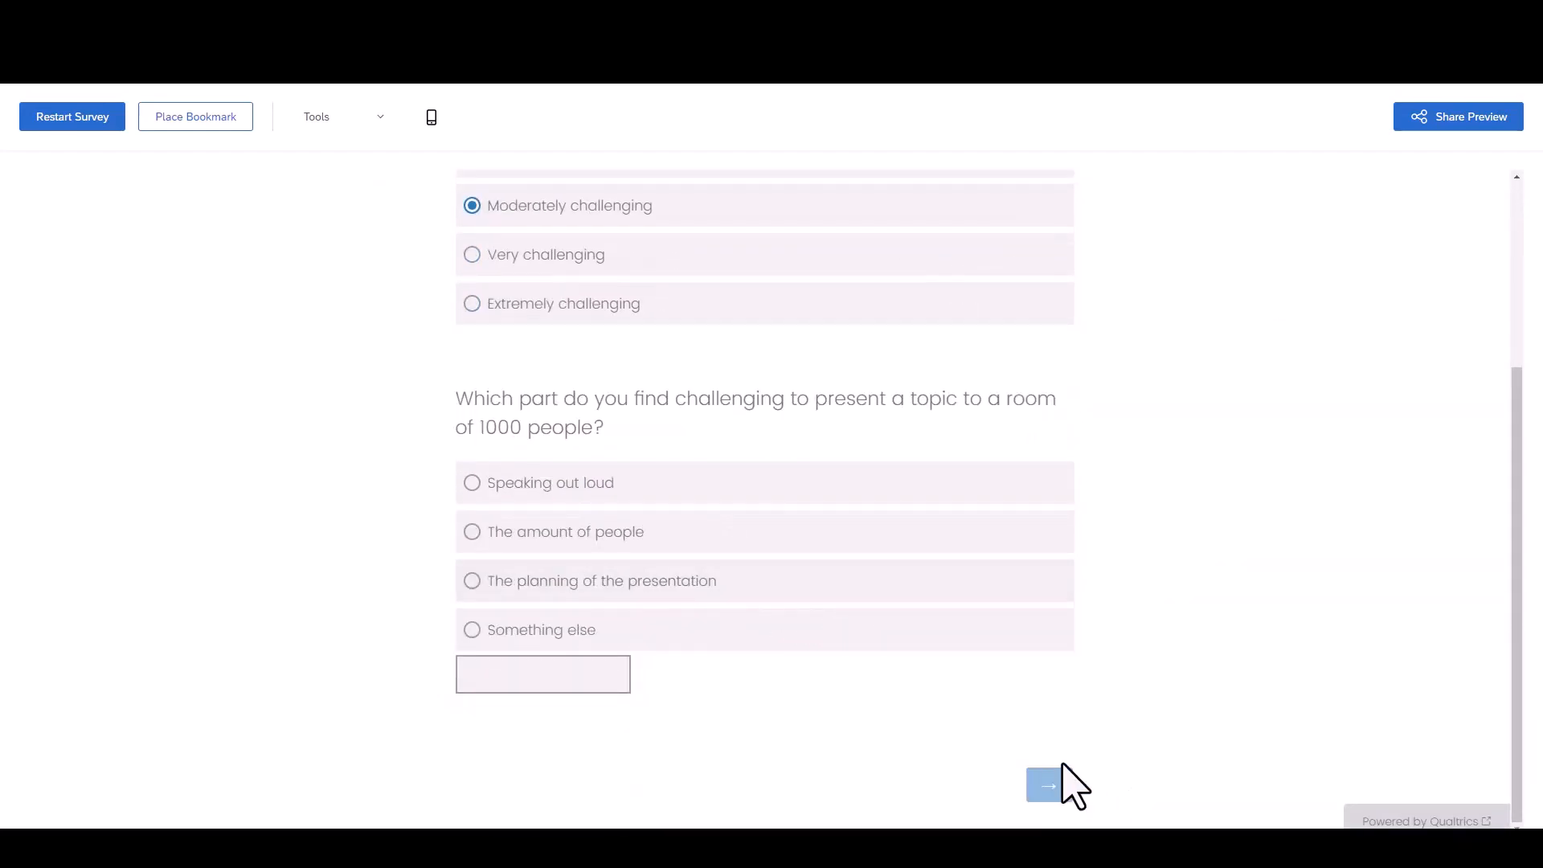
scroll(888, 689, "down", 4)
left_click(1051, 783)
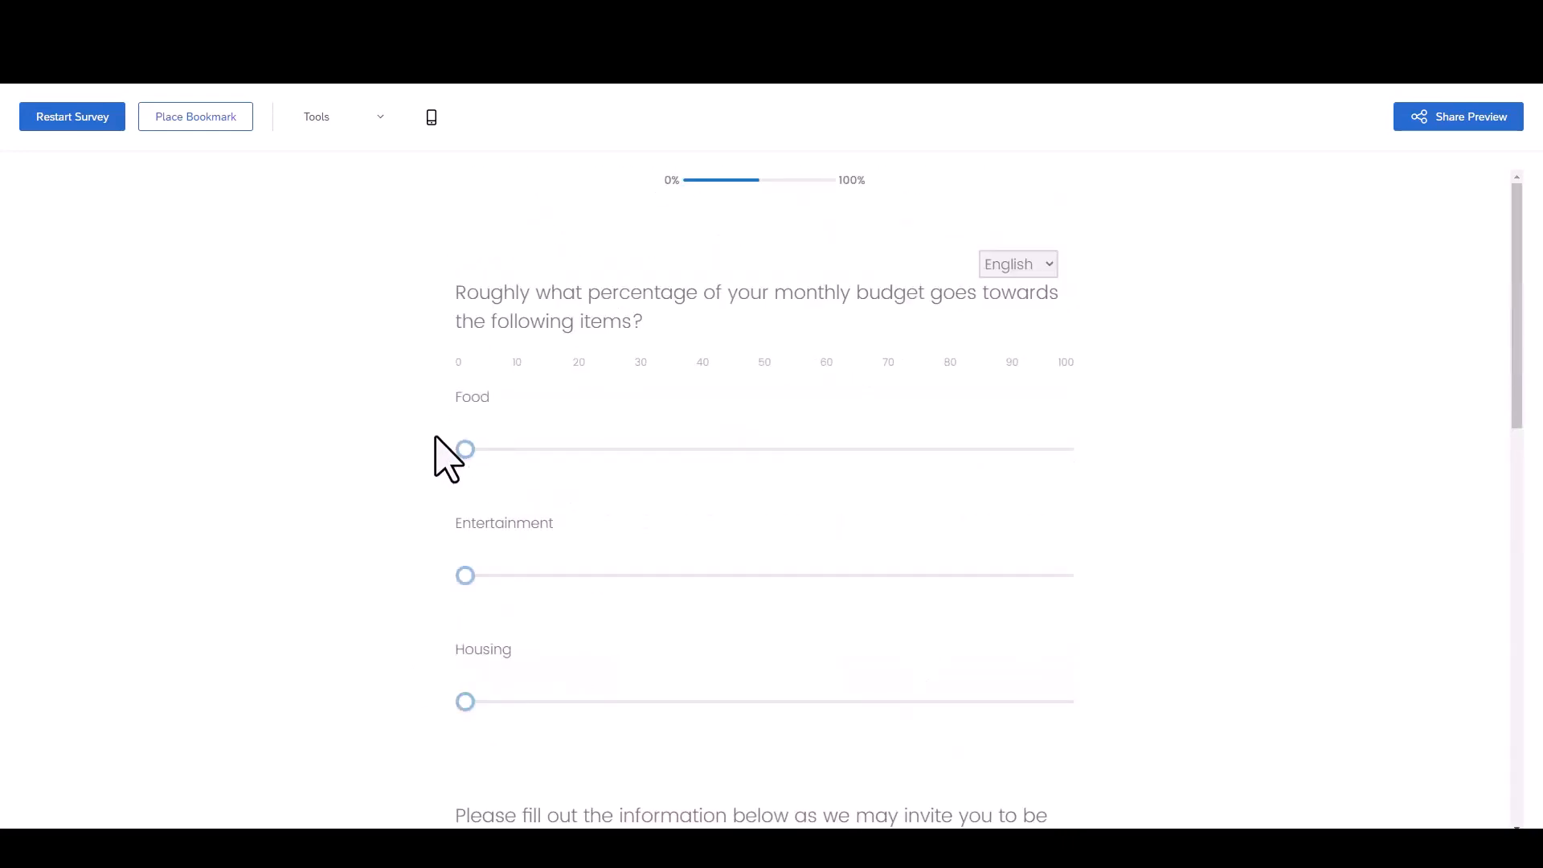
Step: Set the monthly budget sliders to 38 for Food and 13 for Entertainment, and continue to the next page
left_click_drag(465, 449, 689, 450)
left_click_drag(465, 575, 544, 572)
scroll(695, 663, "down", 3)
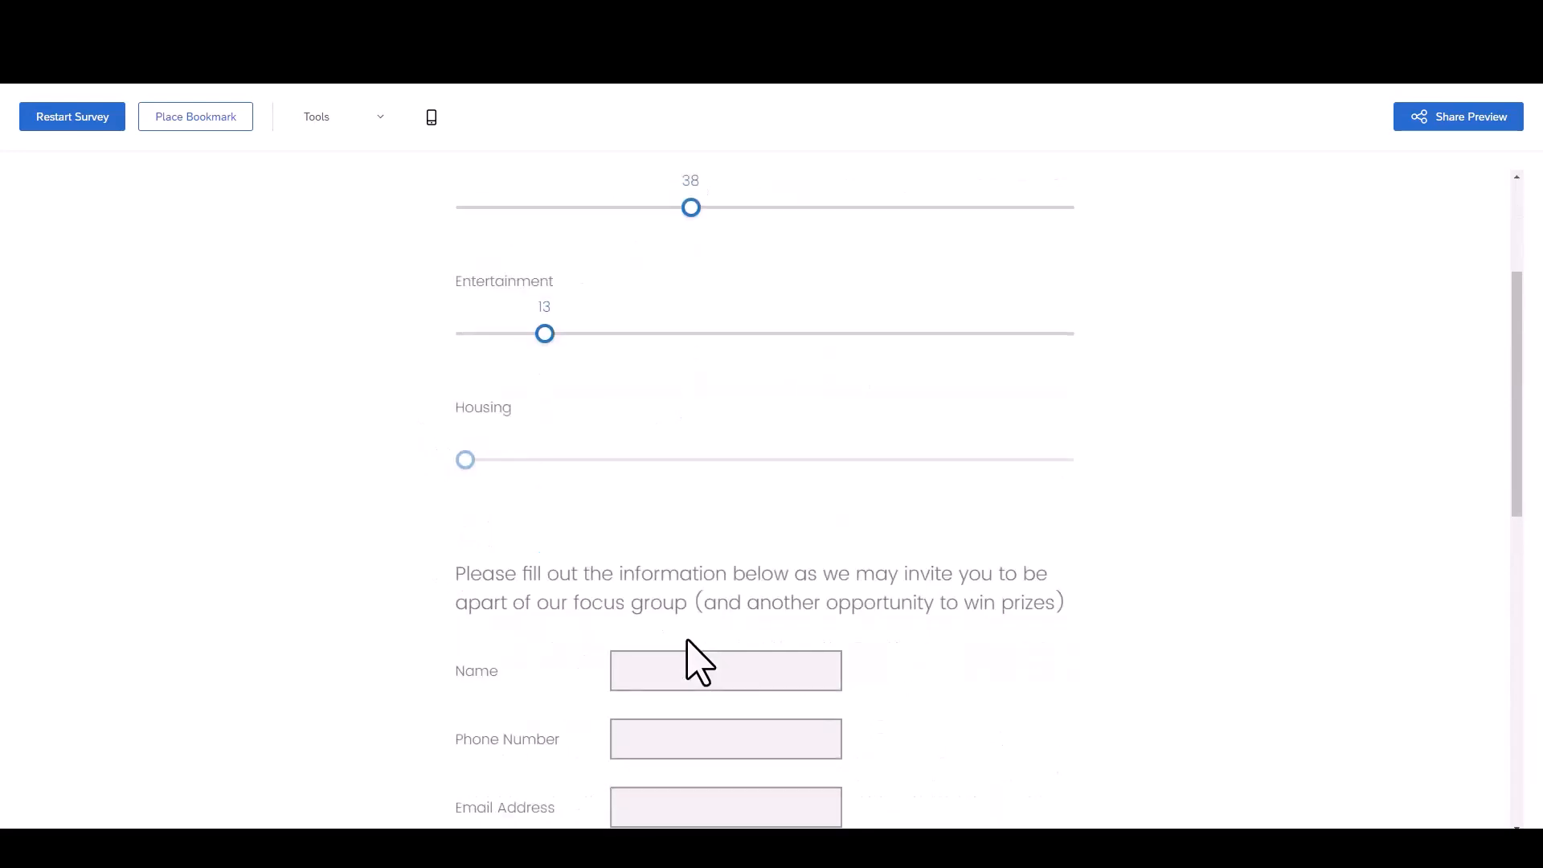
scroll(900, 655, "down", 10)
left_click(1049, 784)
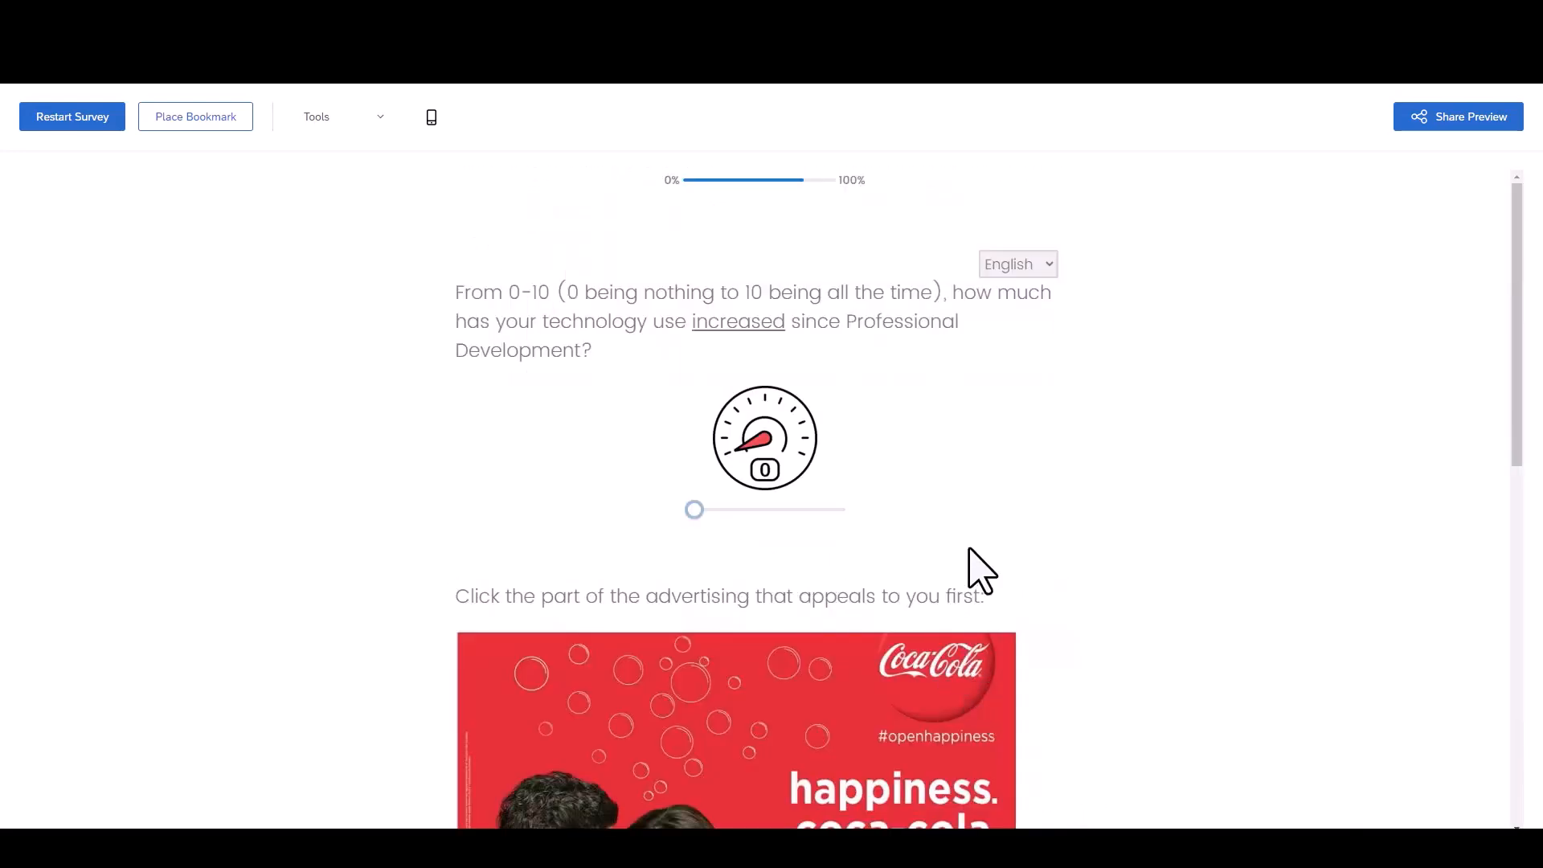
Step: Mark Climax as the favorite and Rising Action as the least favorite part of the film, and submit the page
scroll(981, 570, "down", 10)
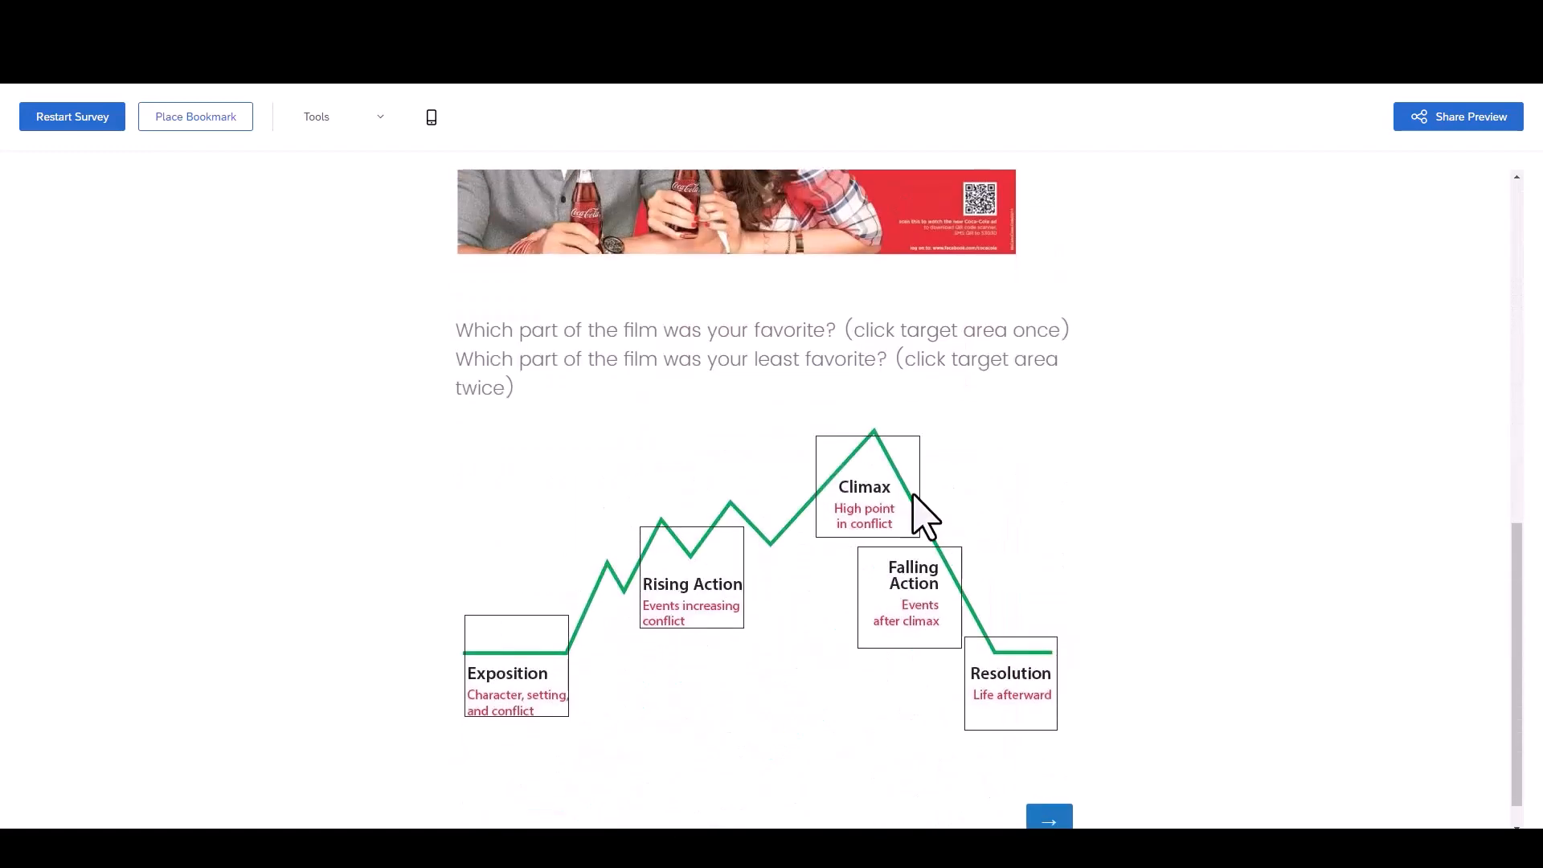
left_click(880, 502)
left_click(728, 591)
left_click(727, 591)
scroll(964, 724, "down", 1)
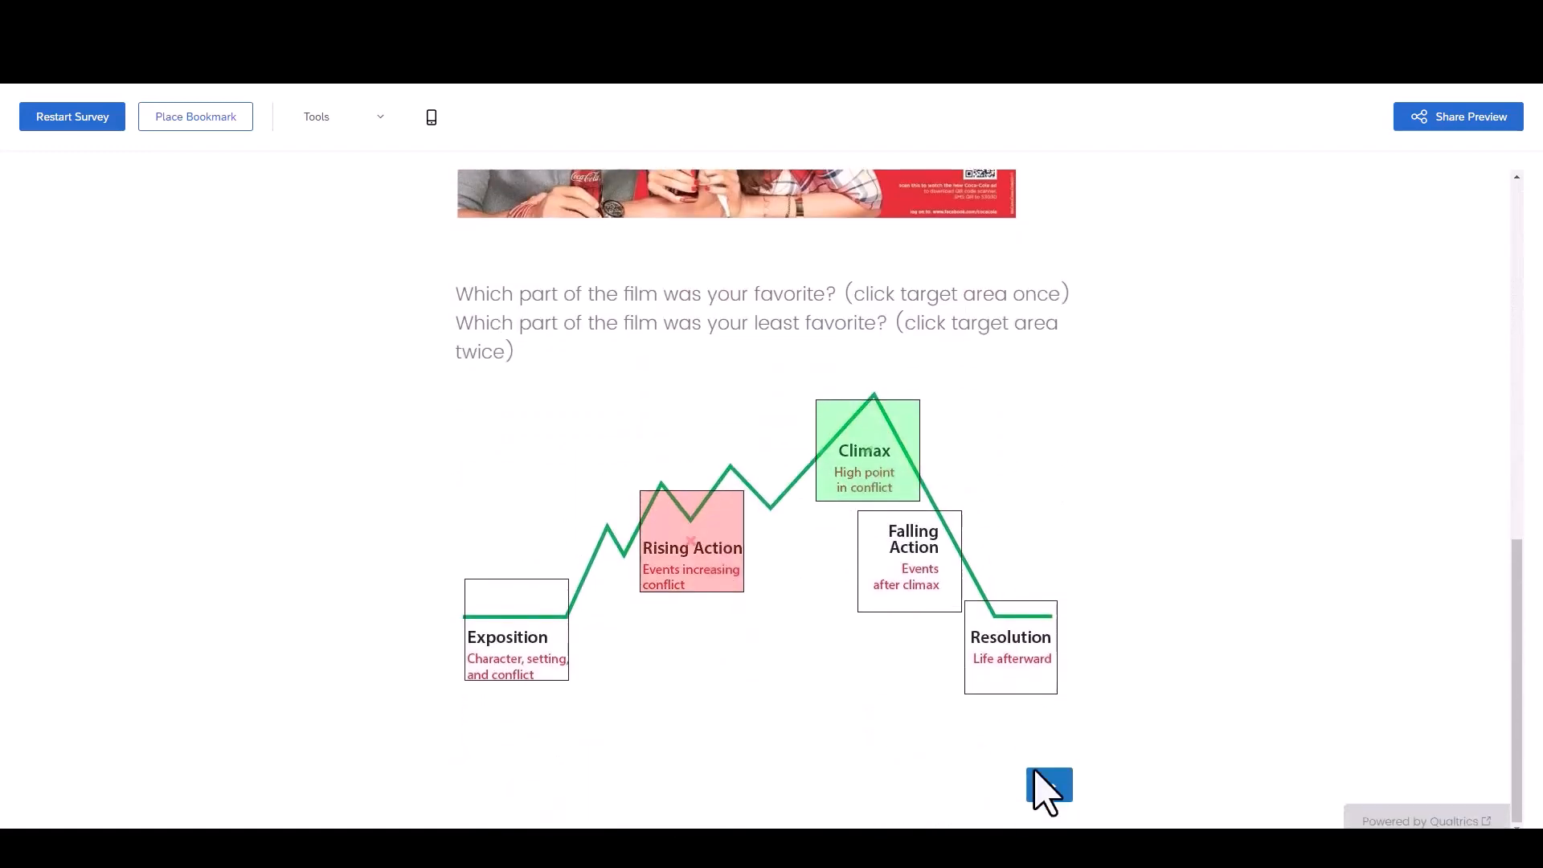
left_click(1045, 786)
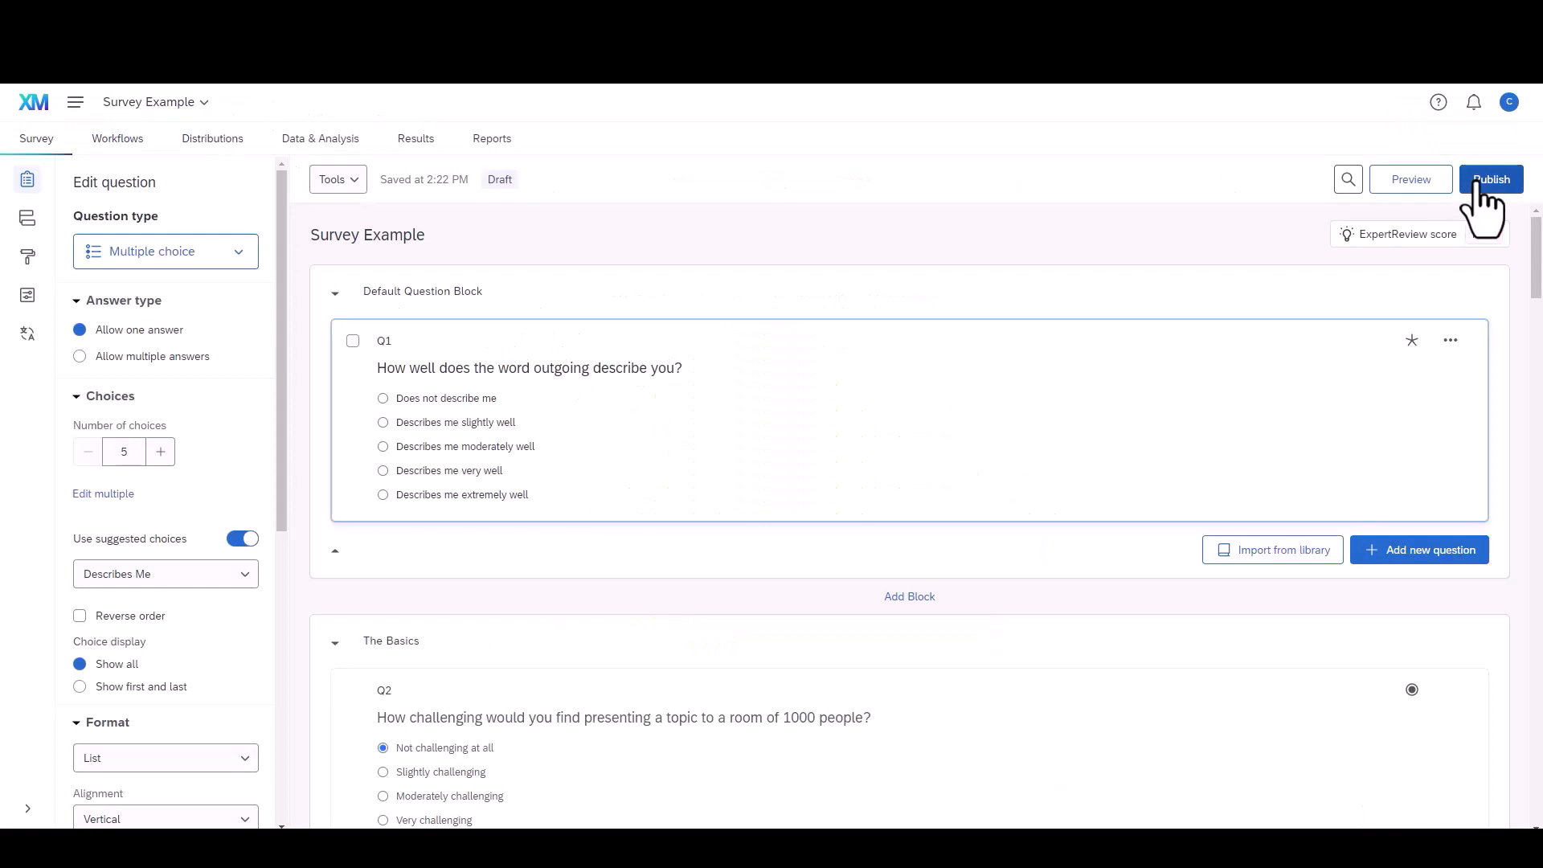
Step: Start publishing the survey and examine its ExpertReview recommendations, including methodology and accessibility issues
left_click(1479, 183)
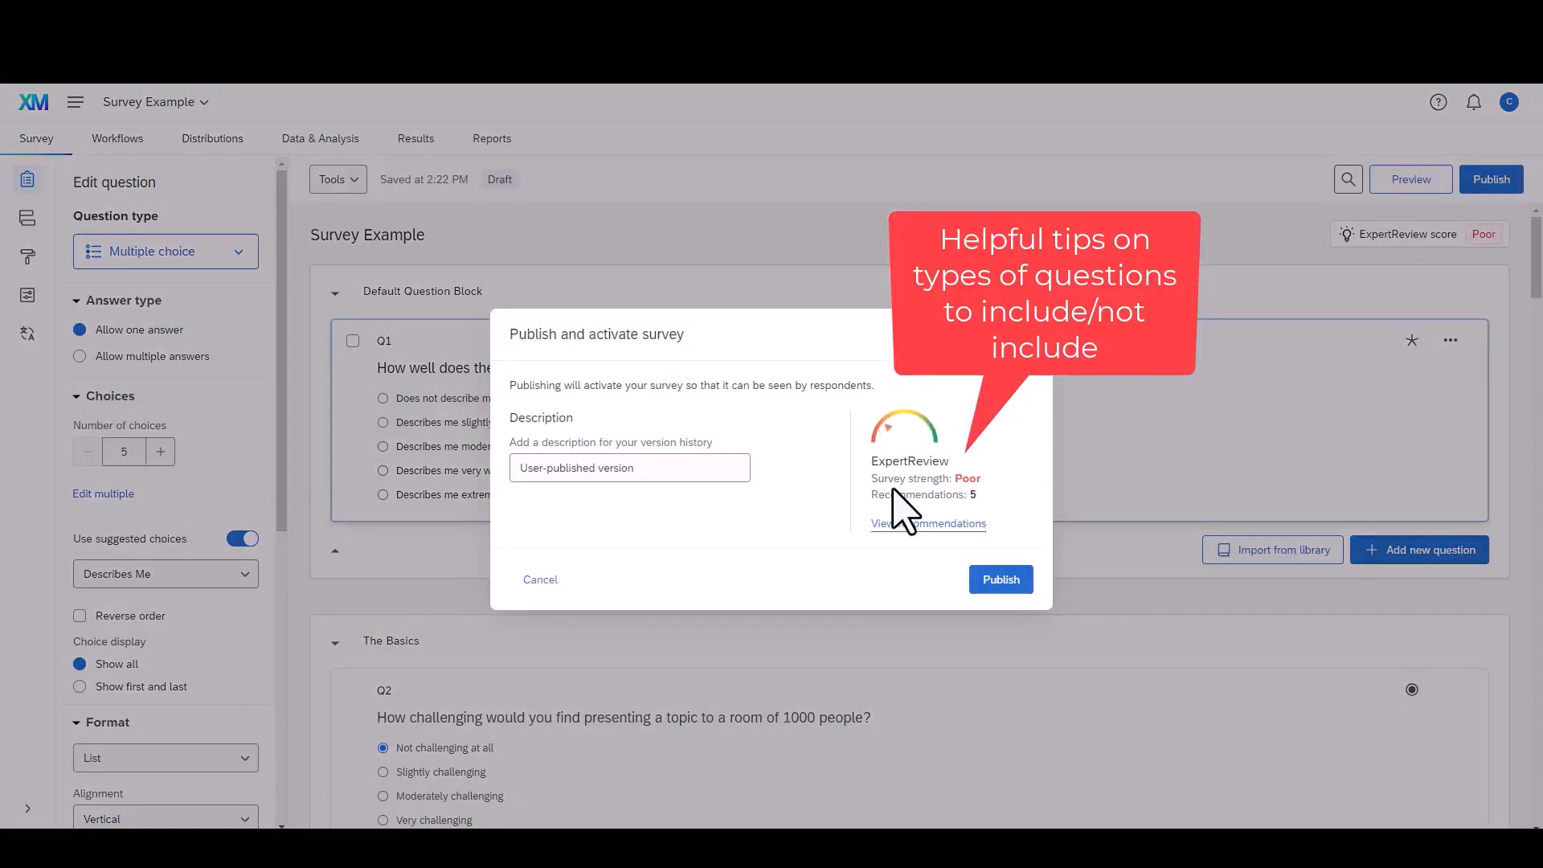
left_click(886, 523)
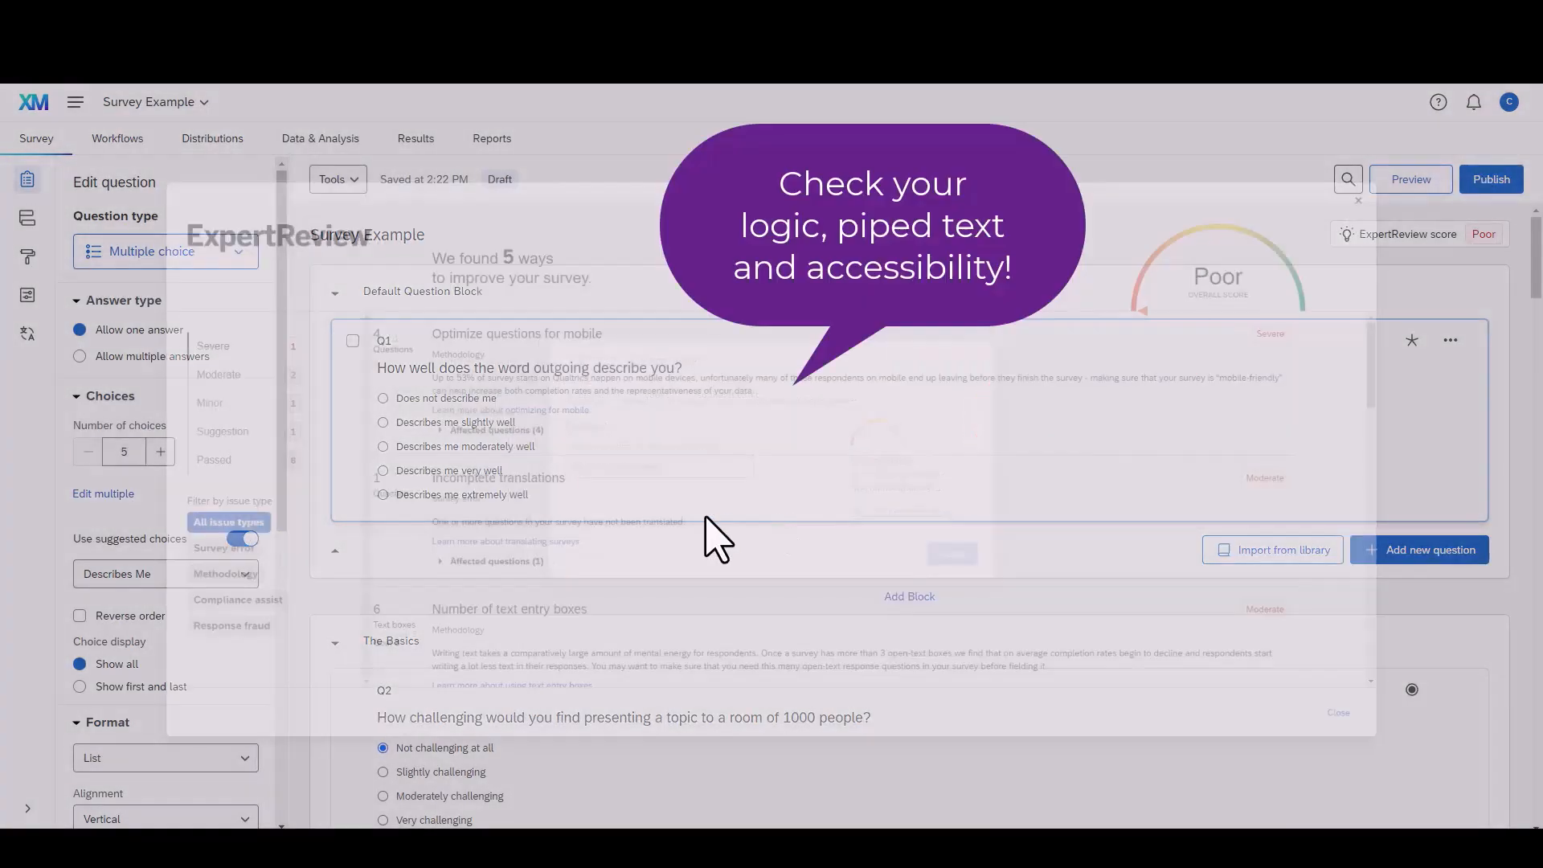
scroll(534, 510, "down", 4)
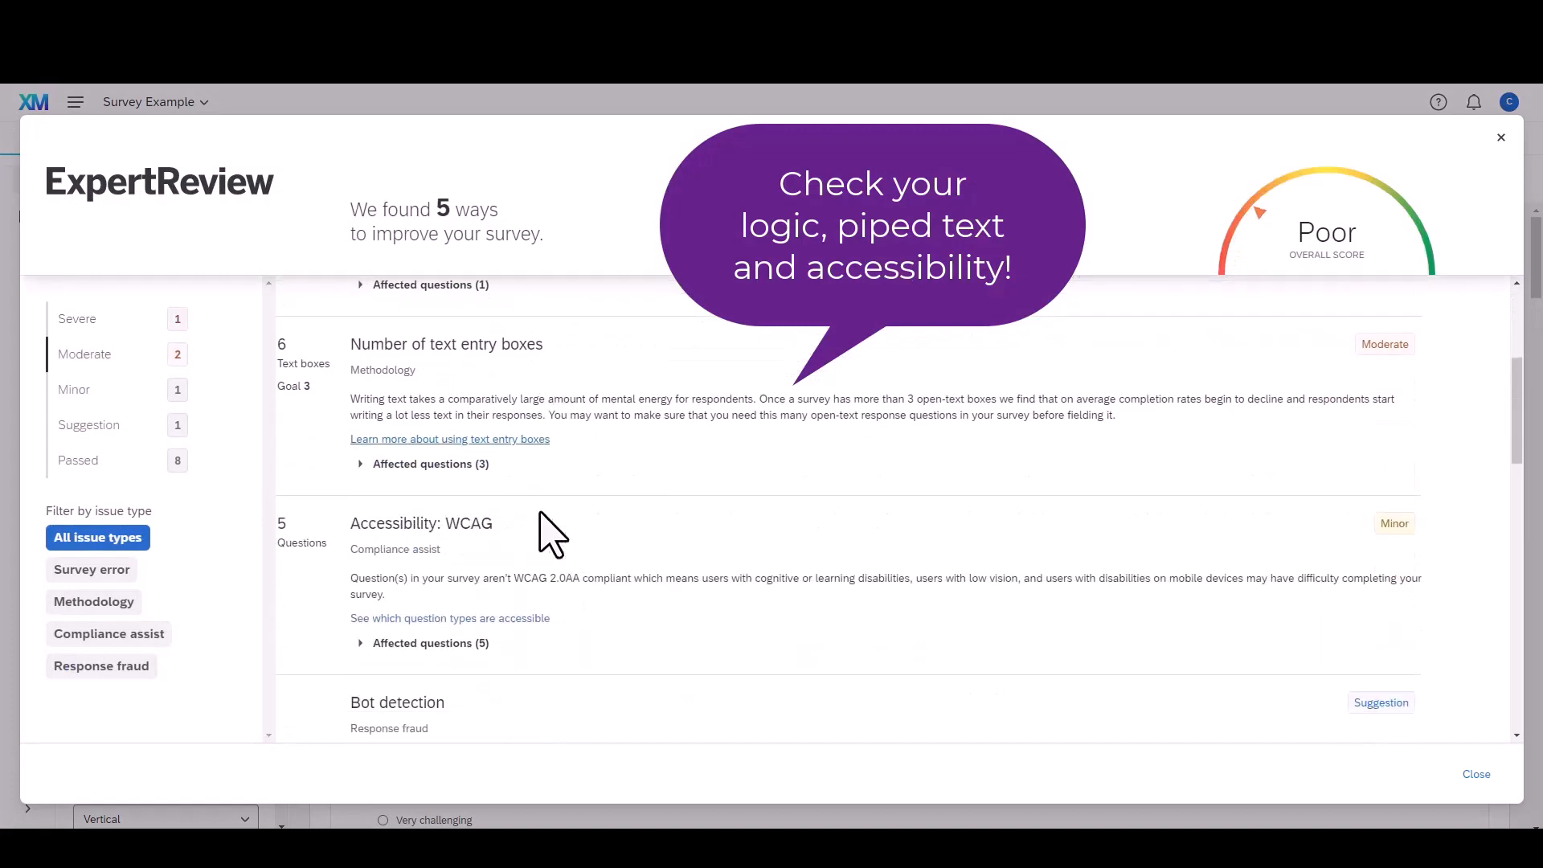
scroll(551, 527, "up", 1)
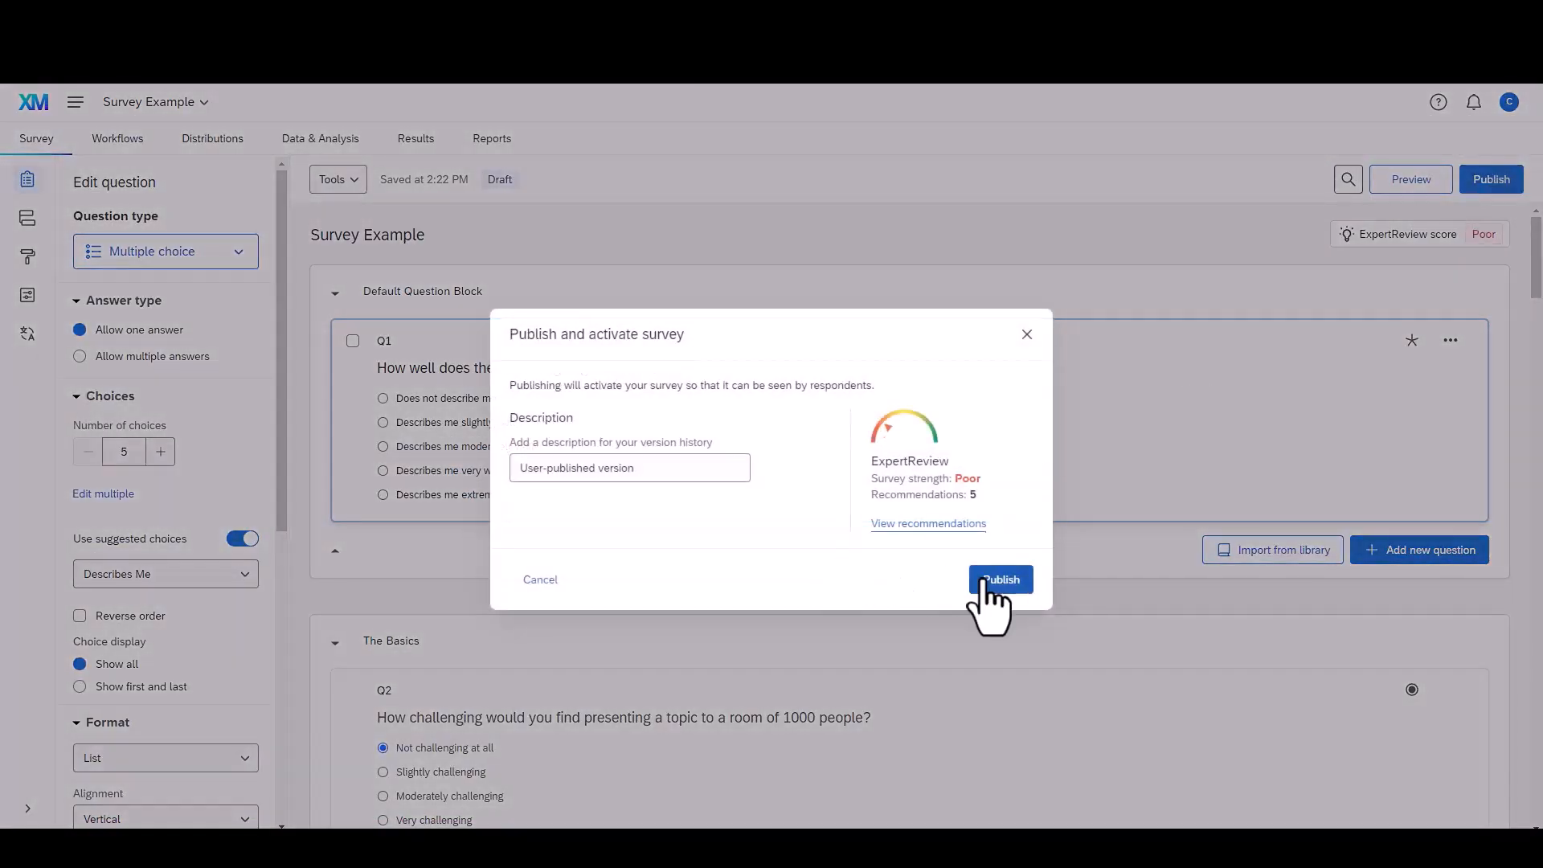
Step: Publish and activate the survey, copy its anonymous link, and dismiss the activation dialog
left_click(985, 580)
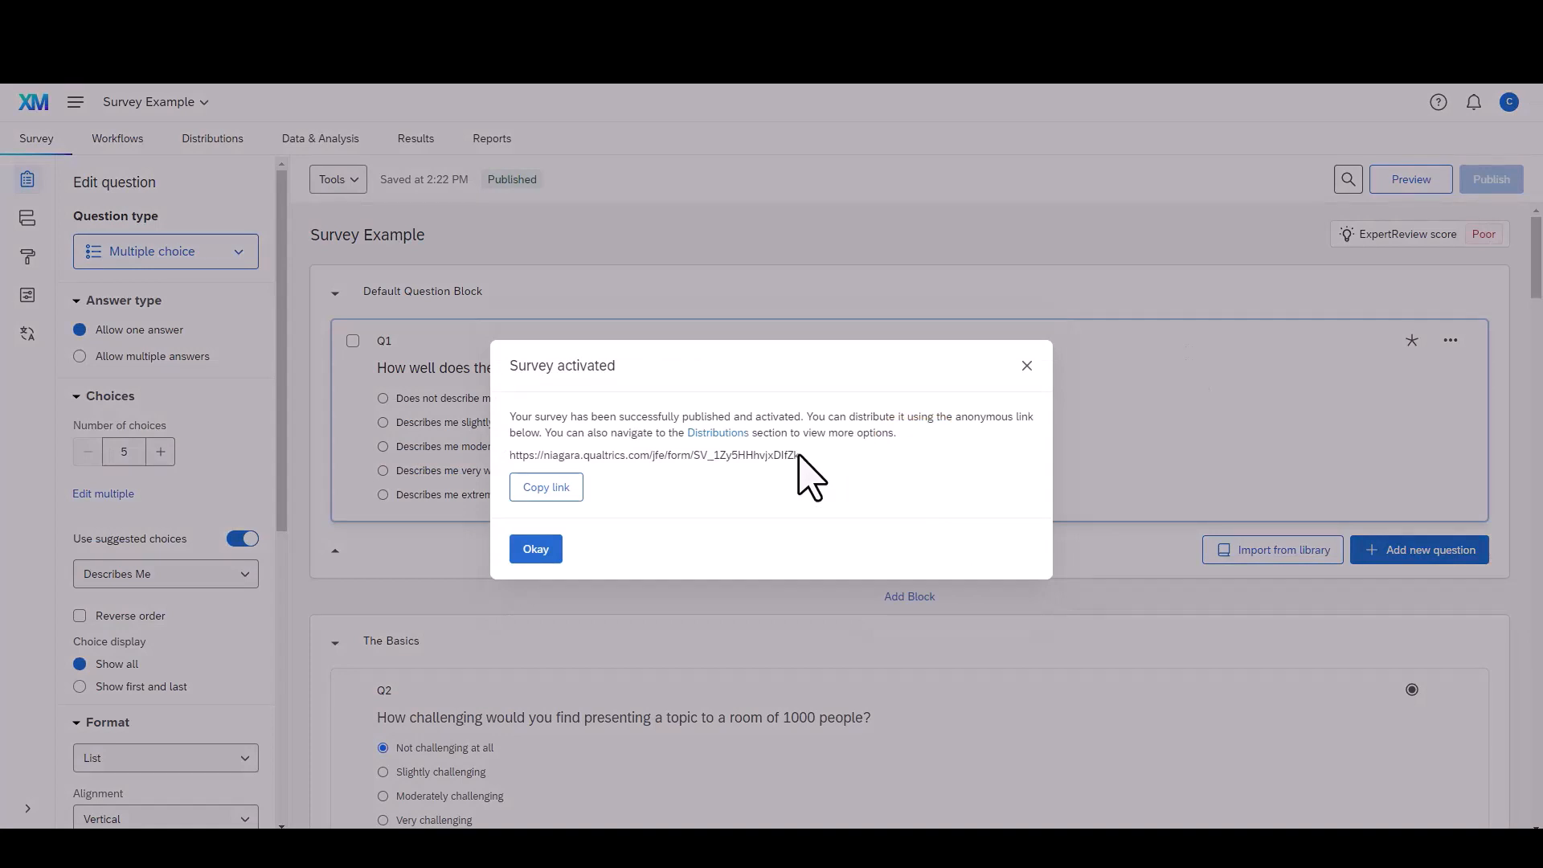
left_click(558, 492)
left_click(536, 549)
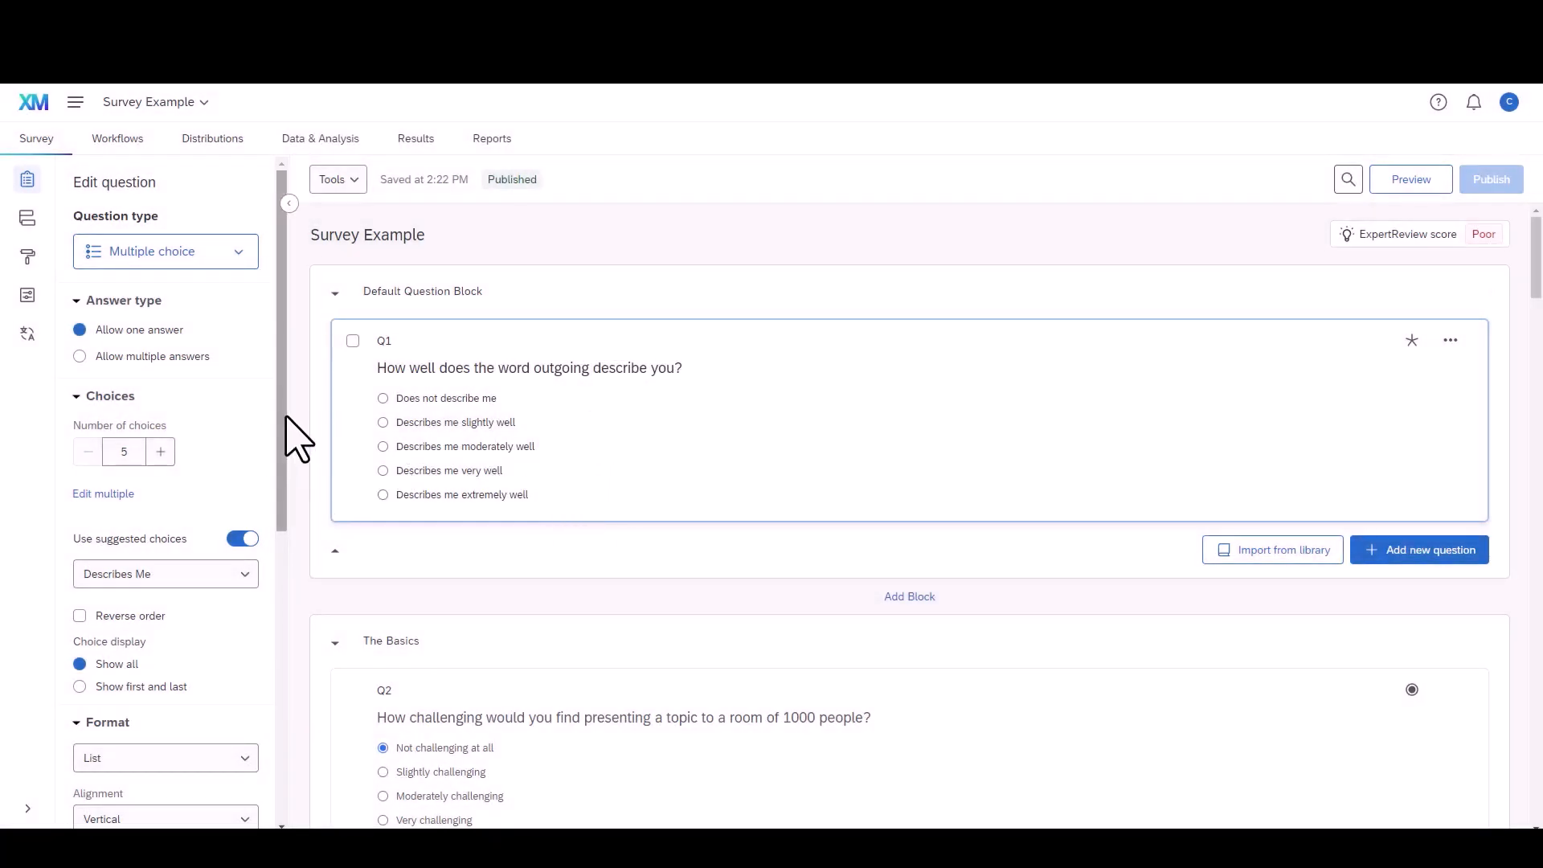
Step: Set Q1's response requirement to Request response and publish the updated version of the survey
left_click_drag(283, 412, 283, 538)
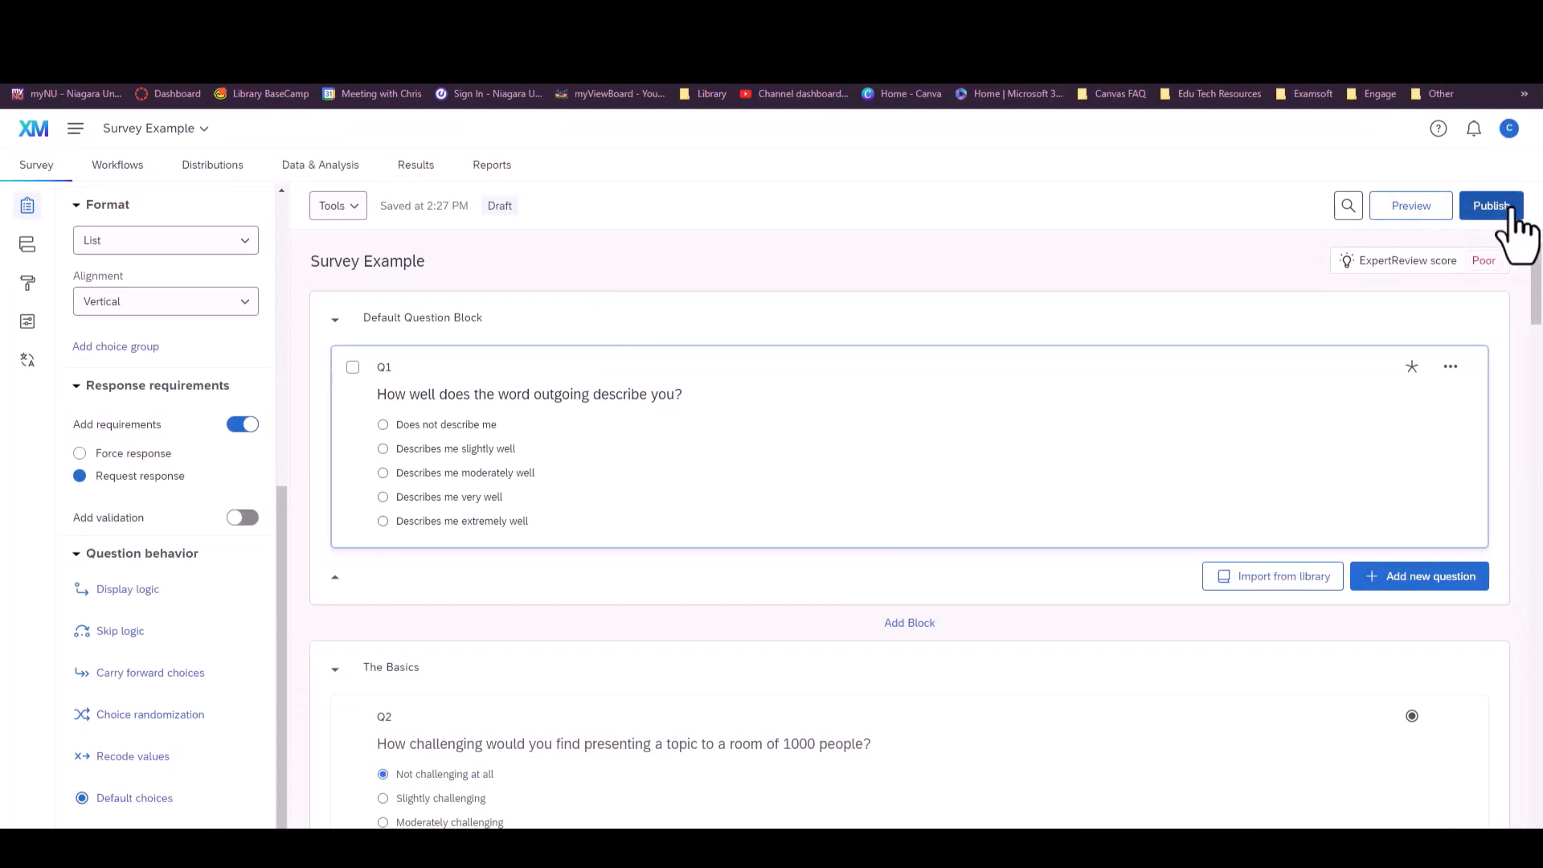
left_click(1495, 207)
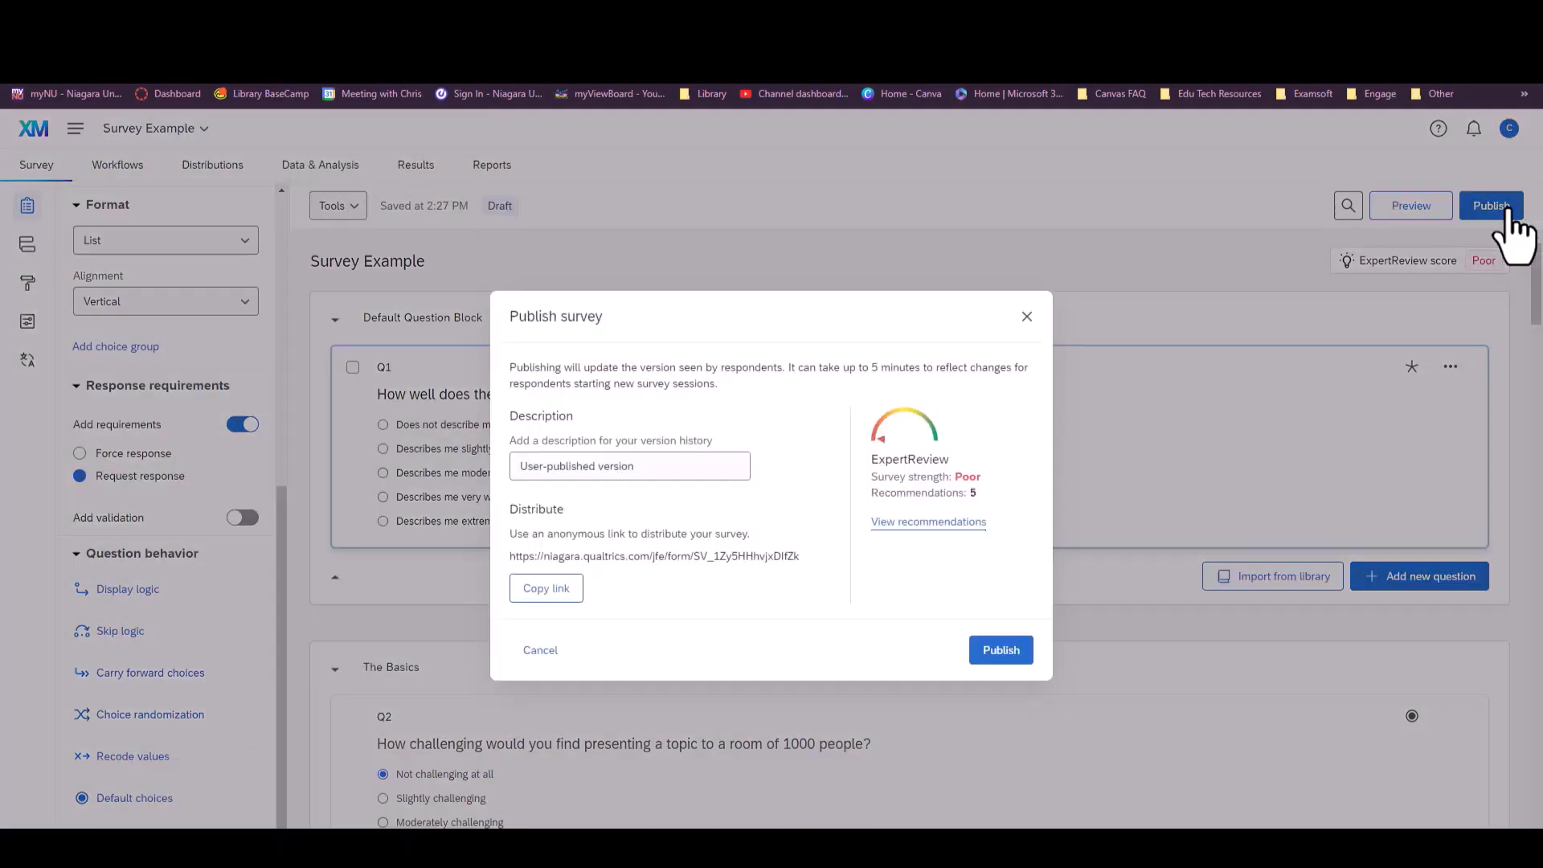
left_click(996, 653)
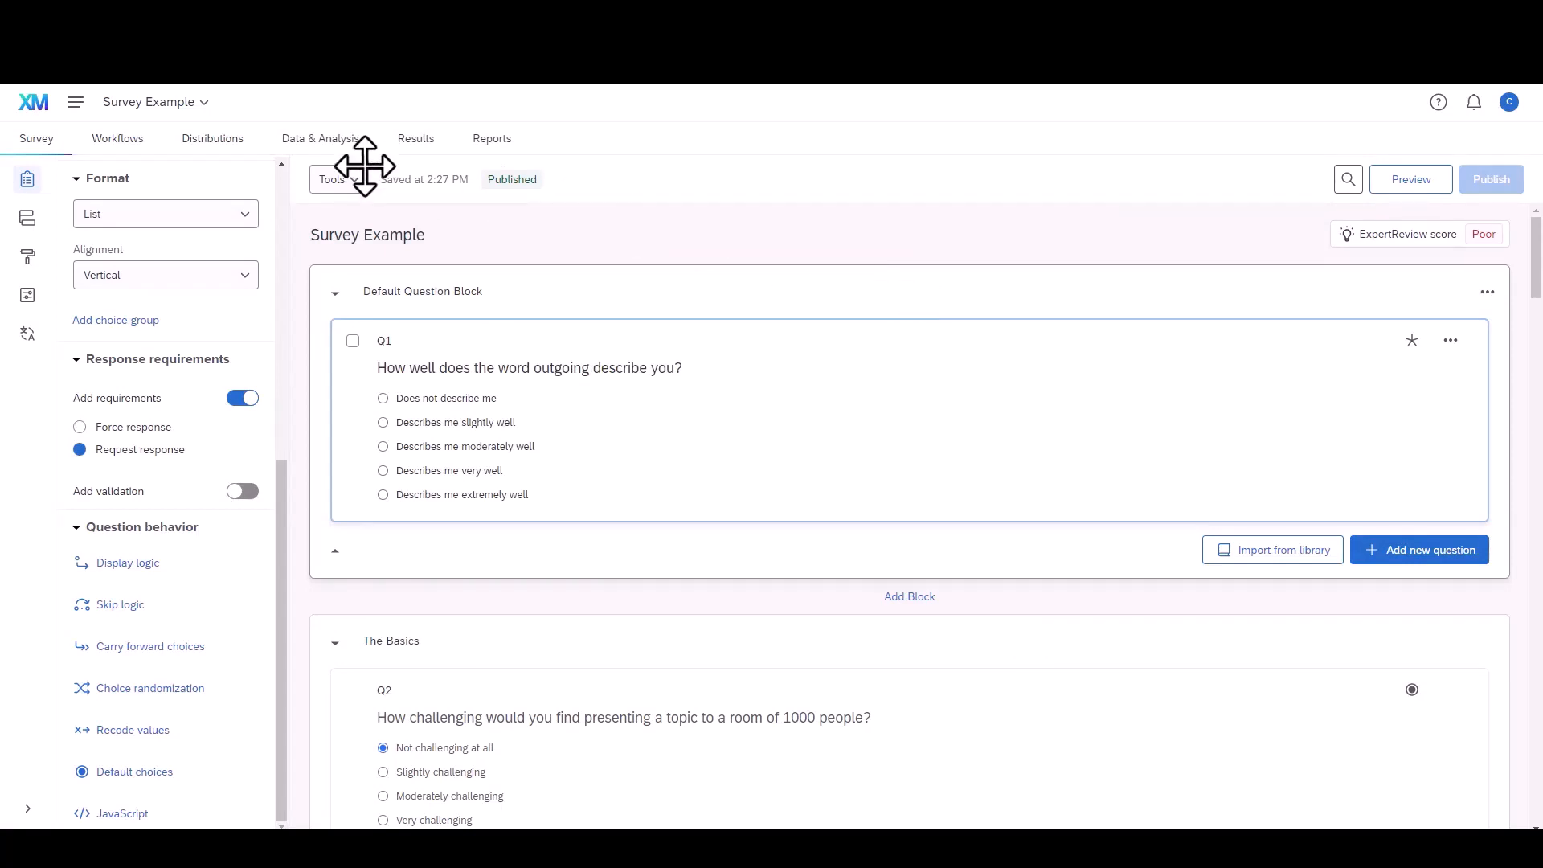
Step: Examine the Email, Web and Mobile options for distributing the survey, and close the chooser without selecting one
left_click(229, 148)
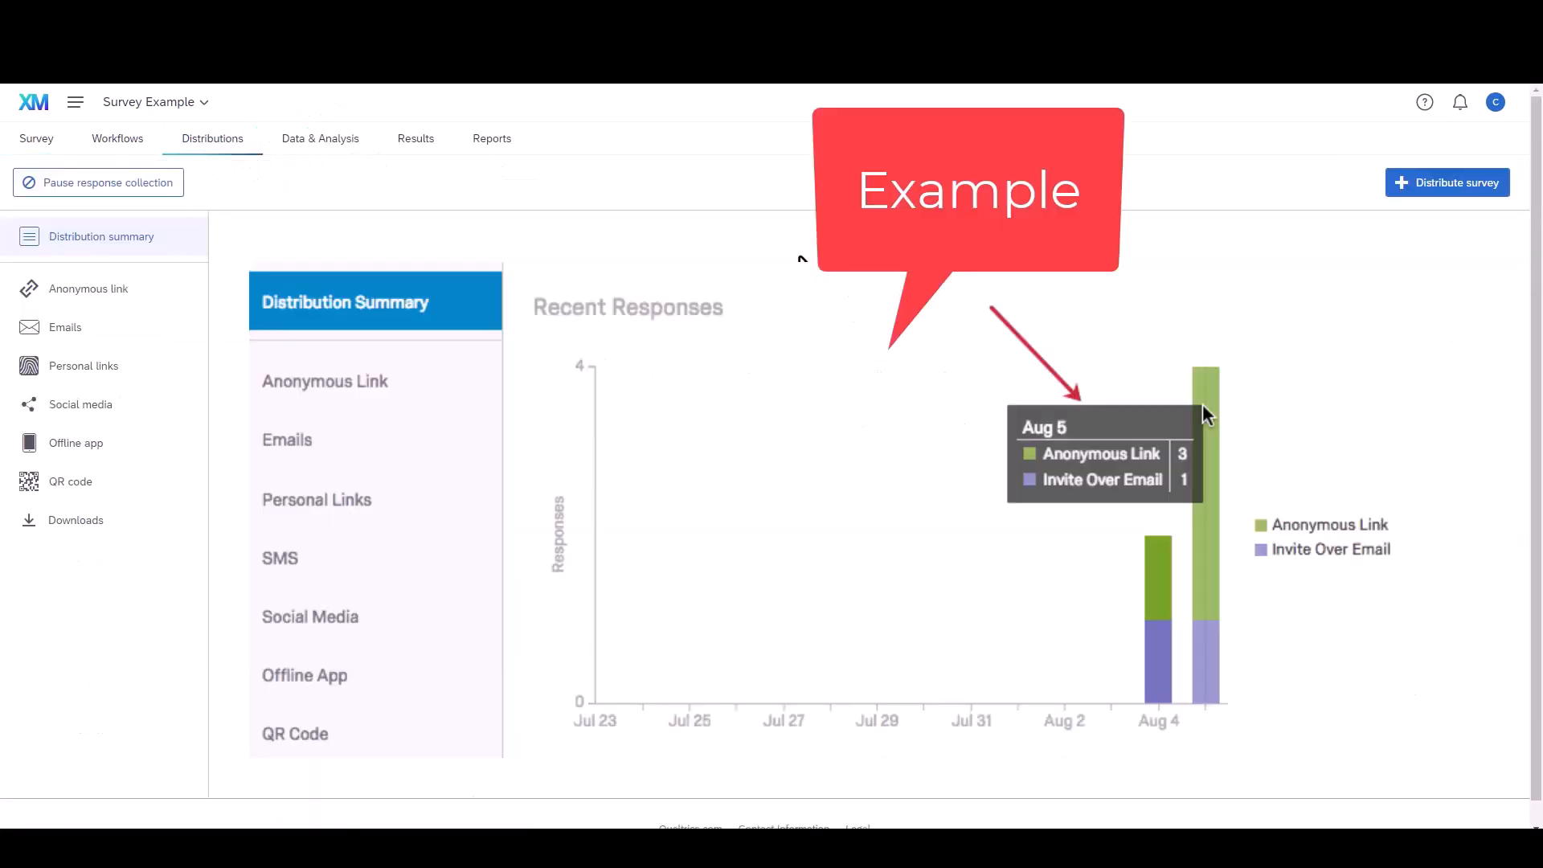
left_click(1456, 184)
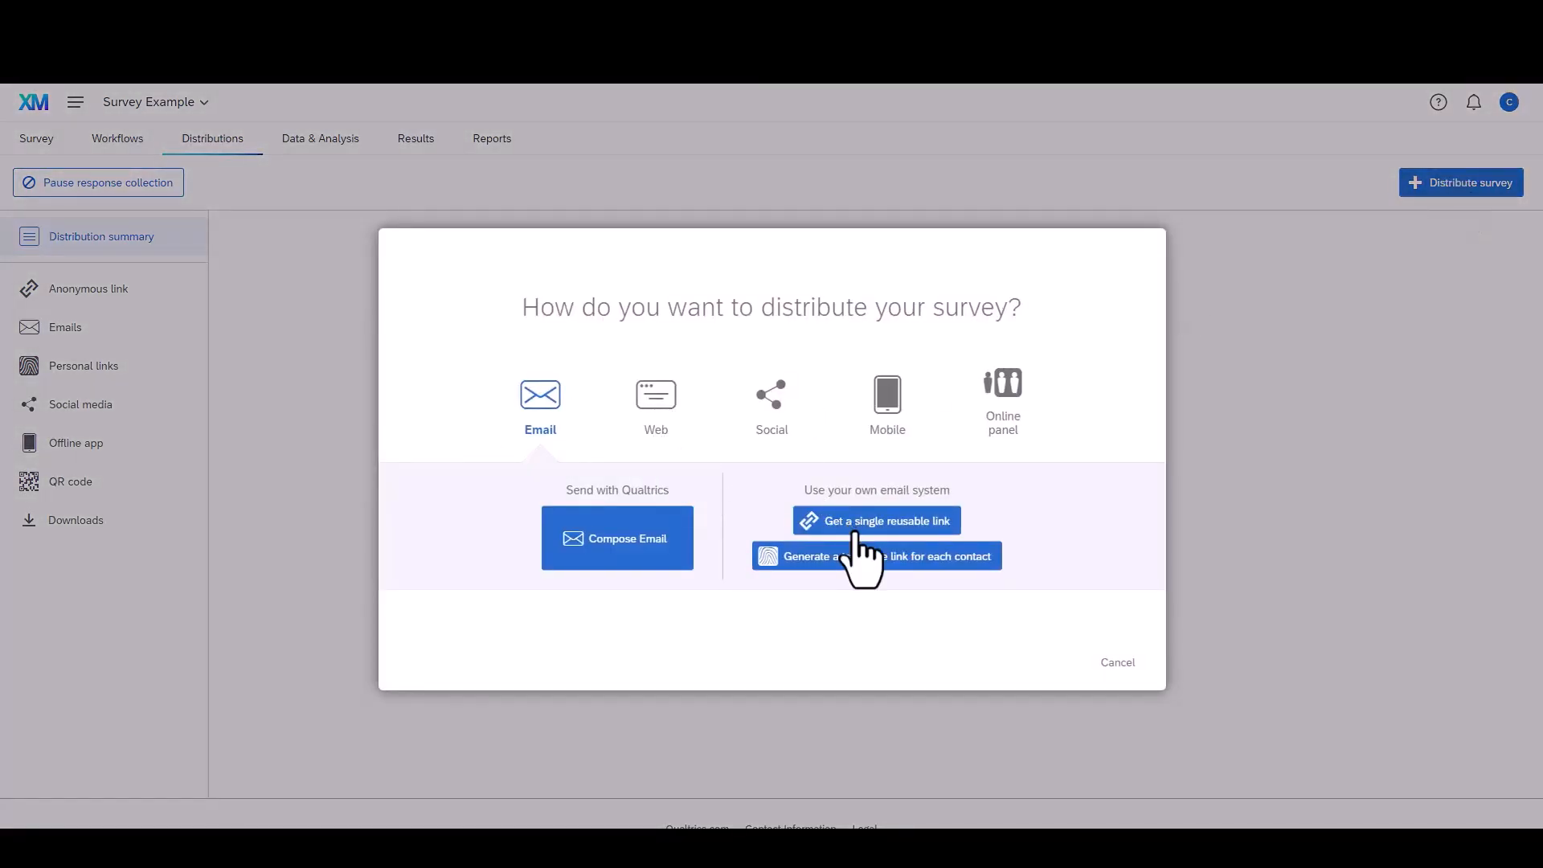
left_click(654, 414)
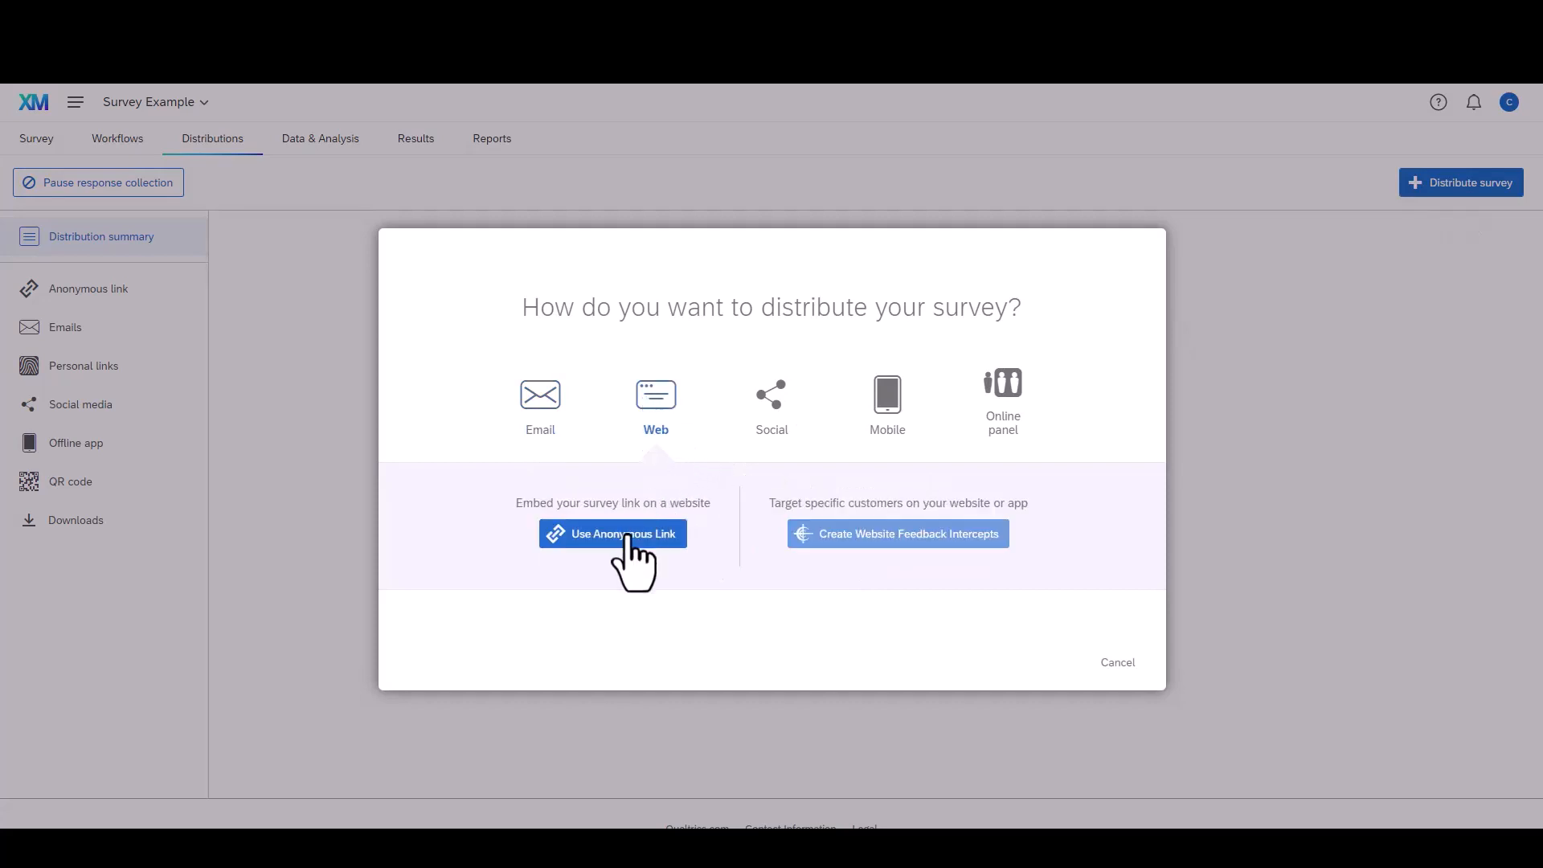
left_click(906, 408)
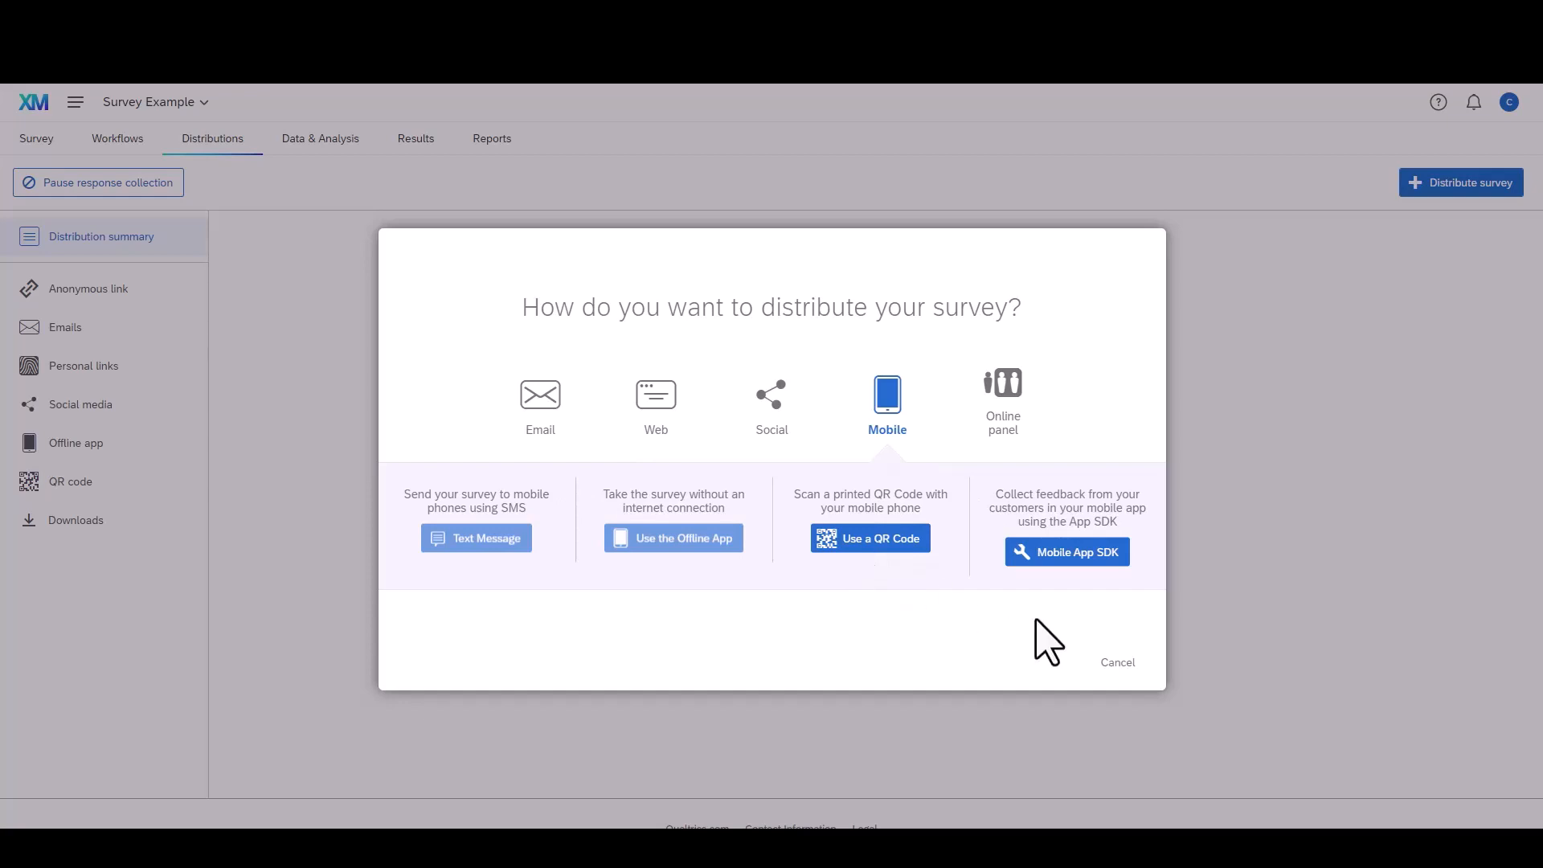
left_click(1119, 664)
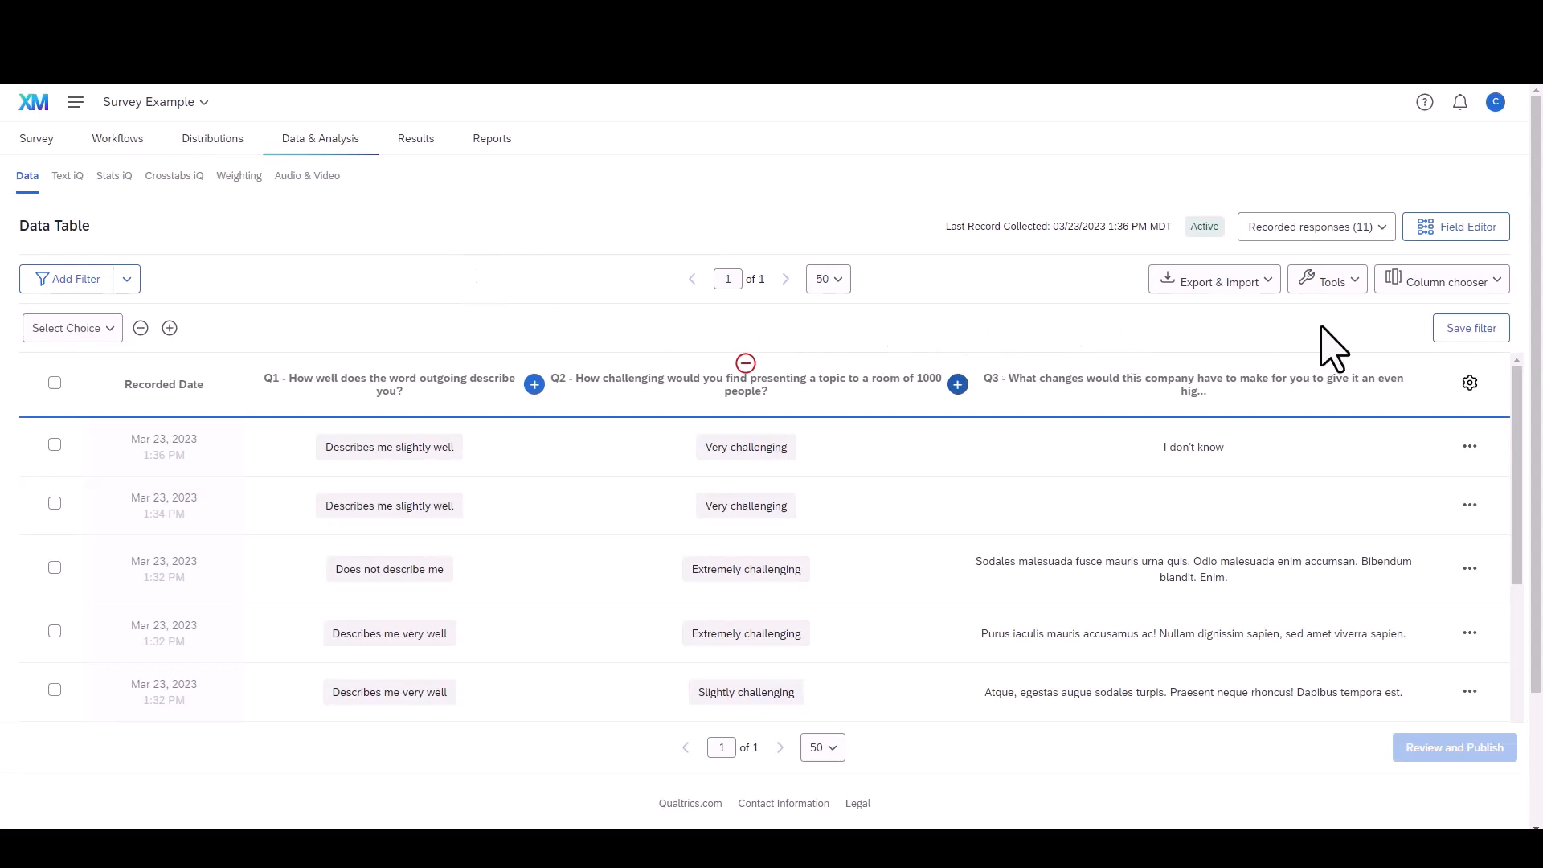
Step: Add the Q10 technology-use column to the response data table and remove the Q2 column from the view
left_click(1471, 282)
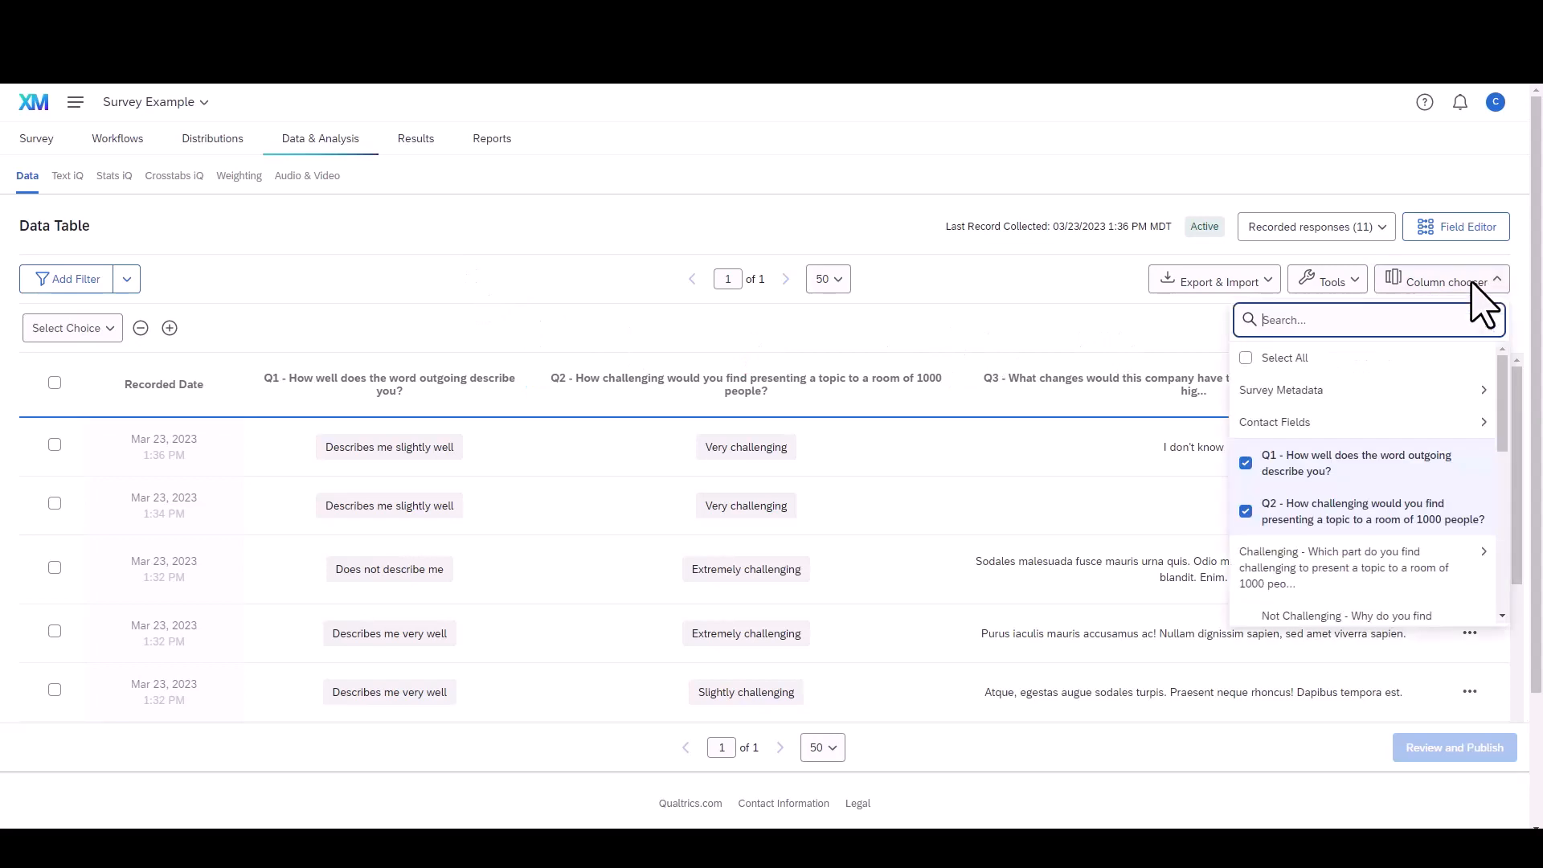
scroll(1392, 473, "down", 2)
scroll(1393, 473, "down", 5)
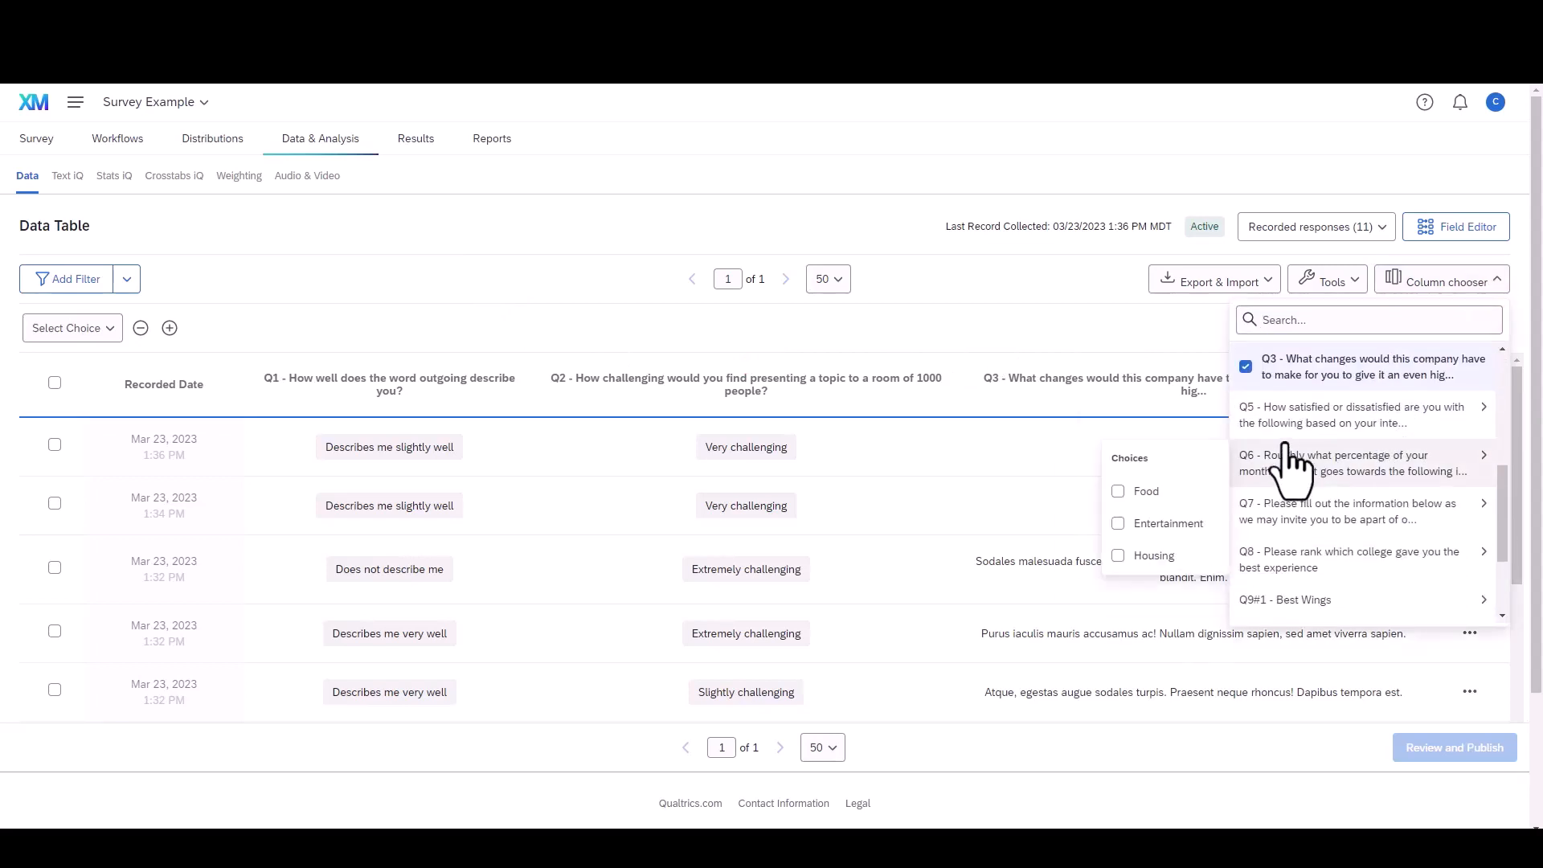
mouse_move(1290, 445)
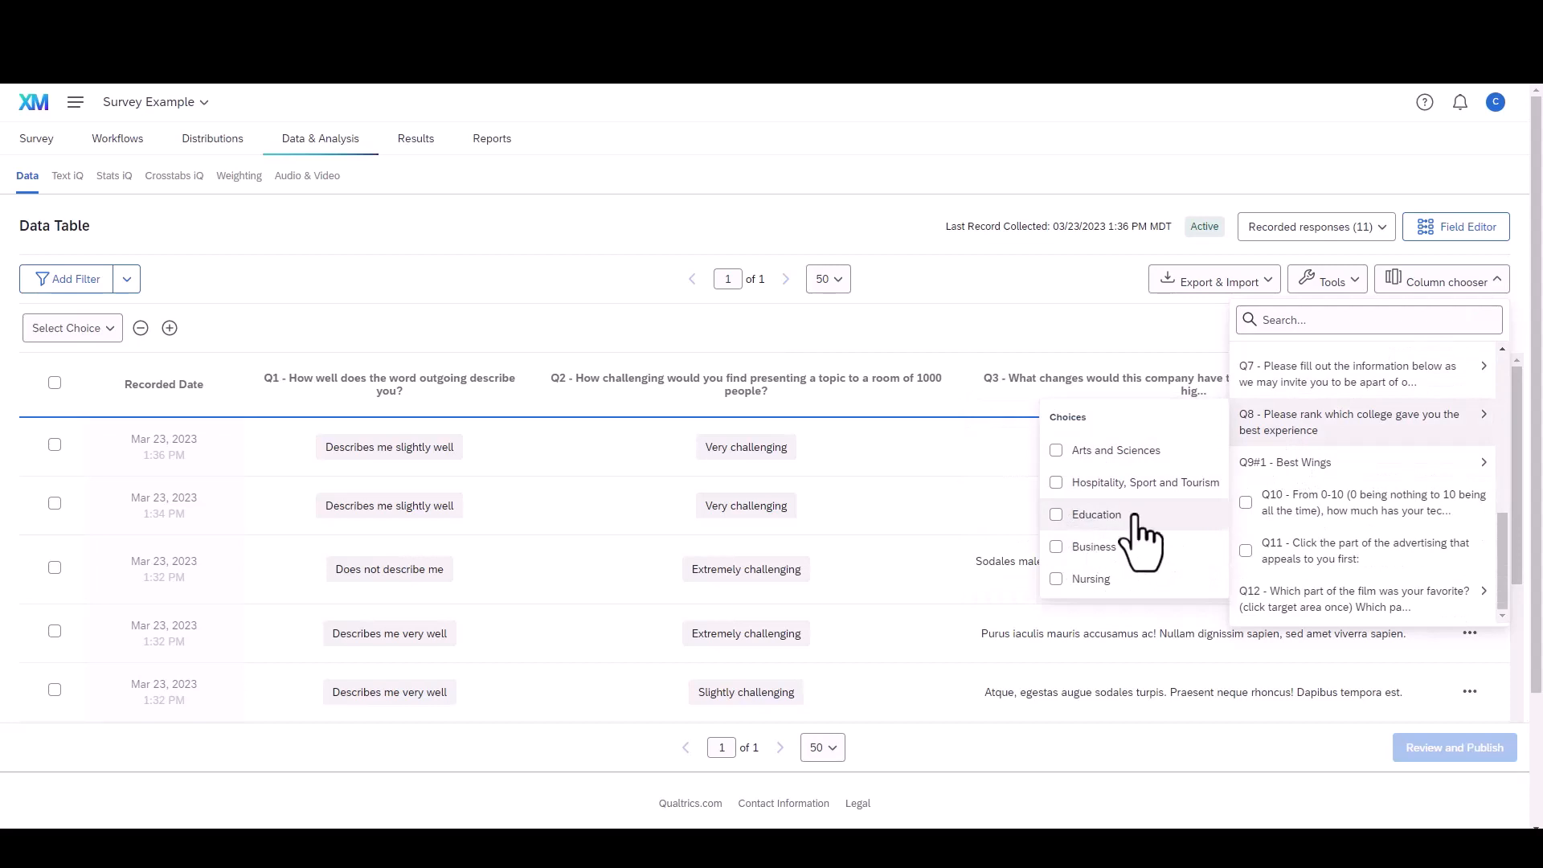
scroll(1254, 482, "down", 1)
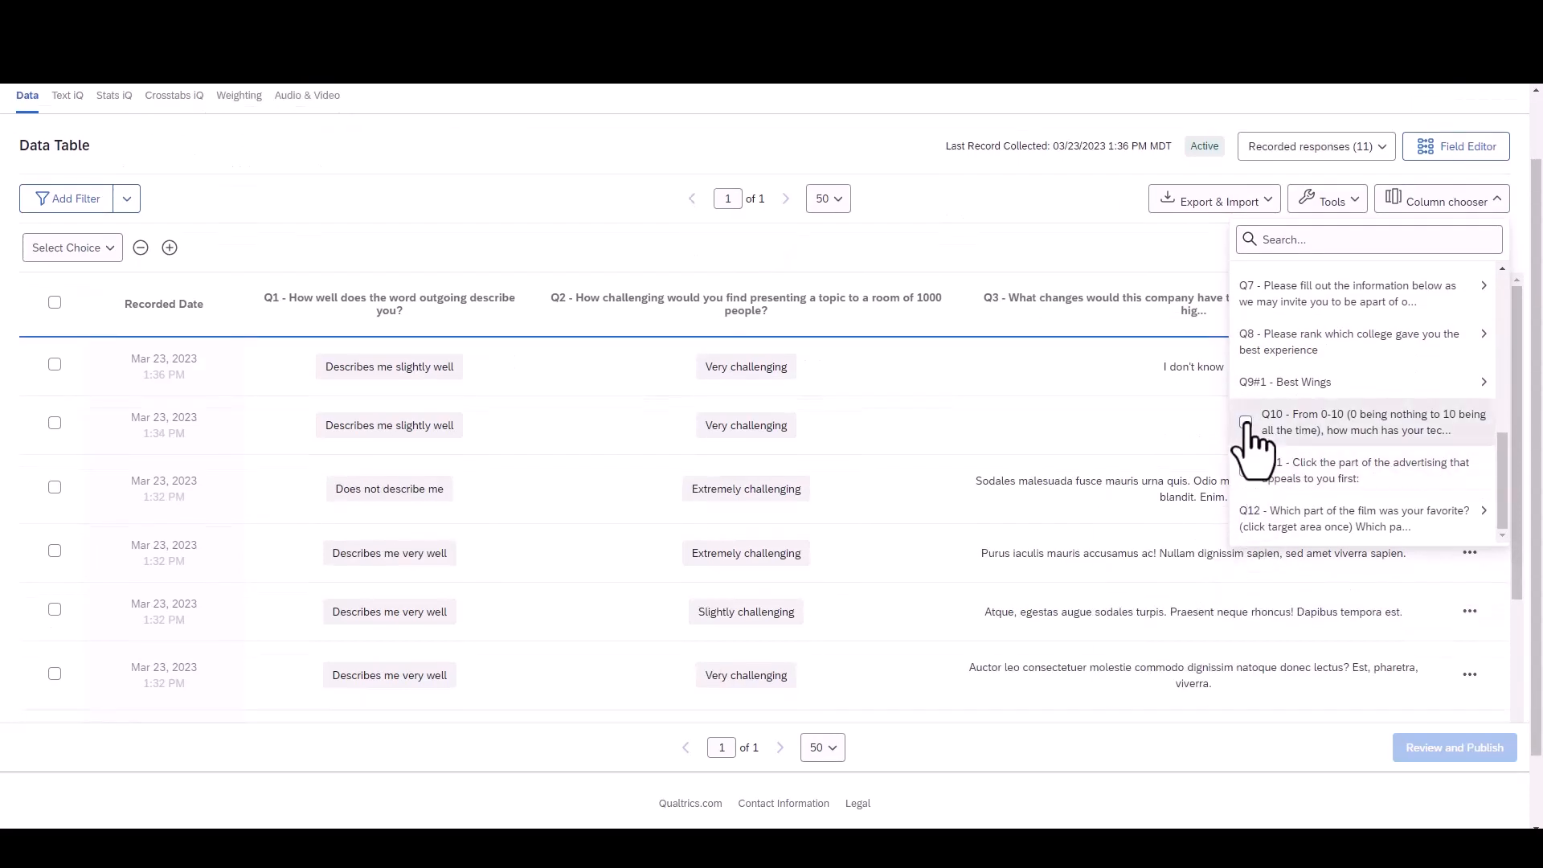
left_click(1247, 425)
scroll(1073, 310, "up", 1)
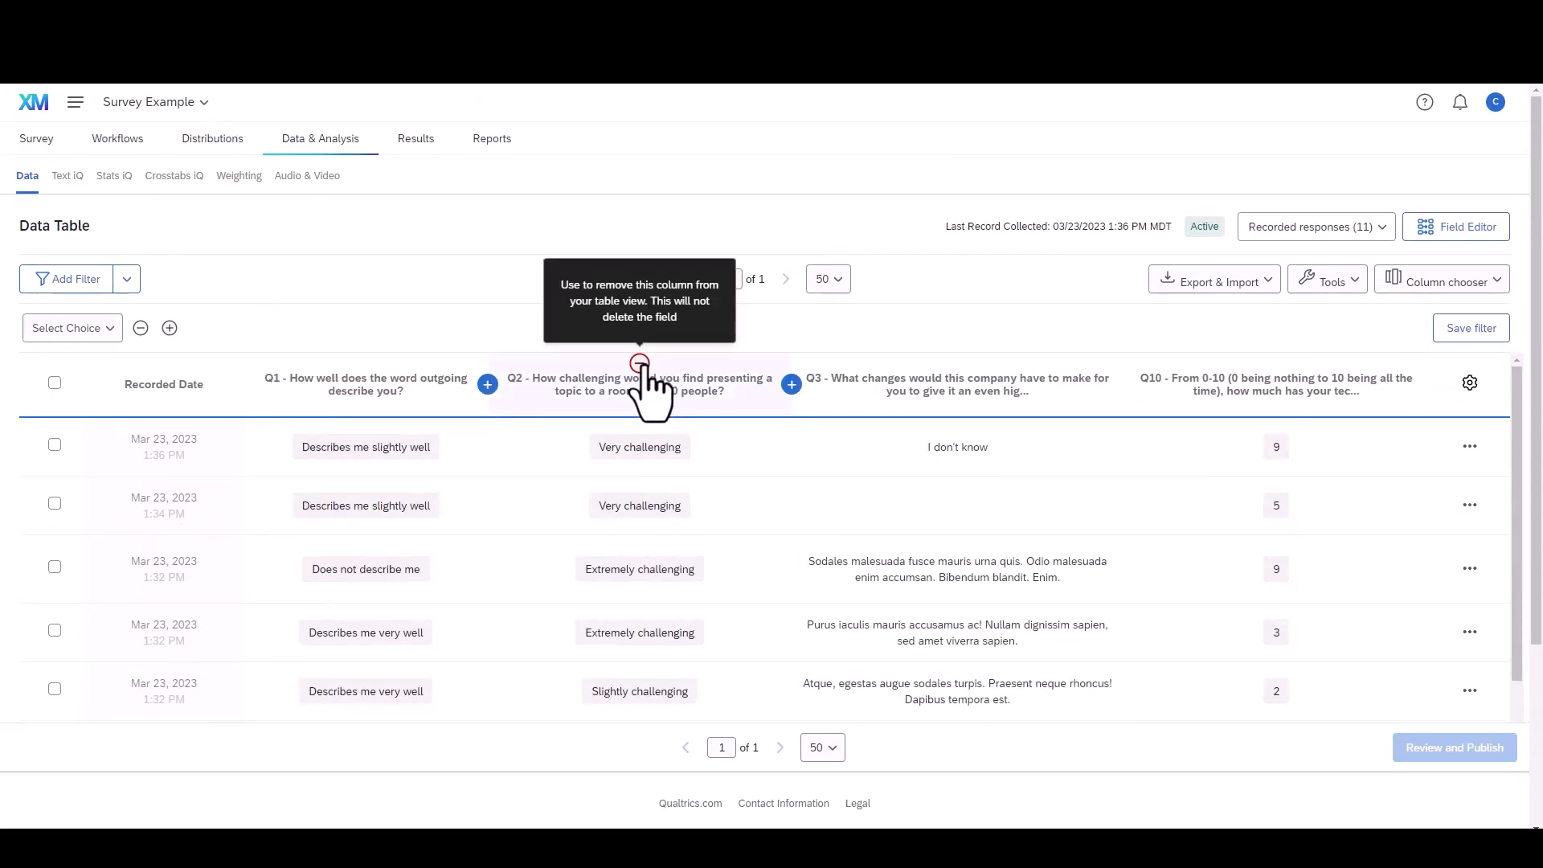
left_click(639, 363)
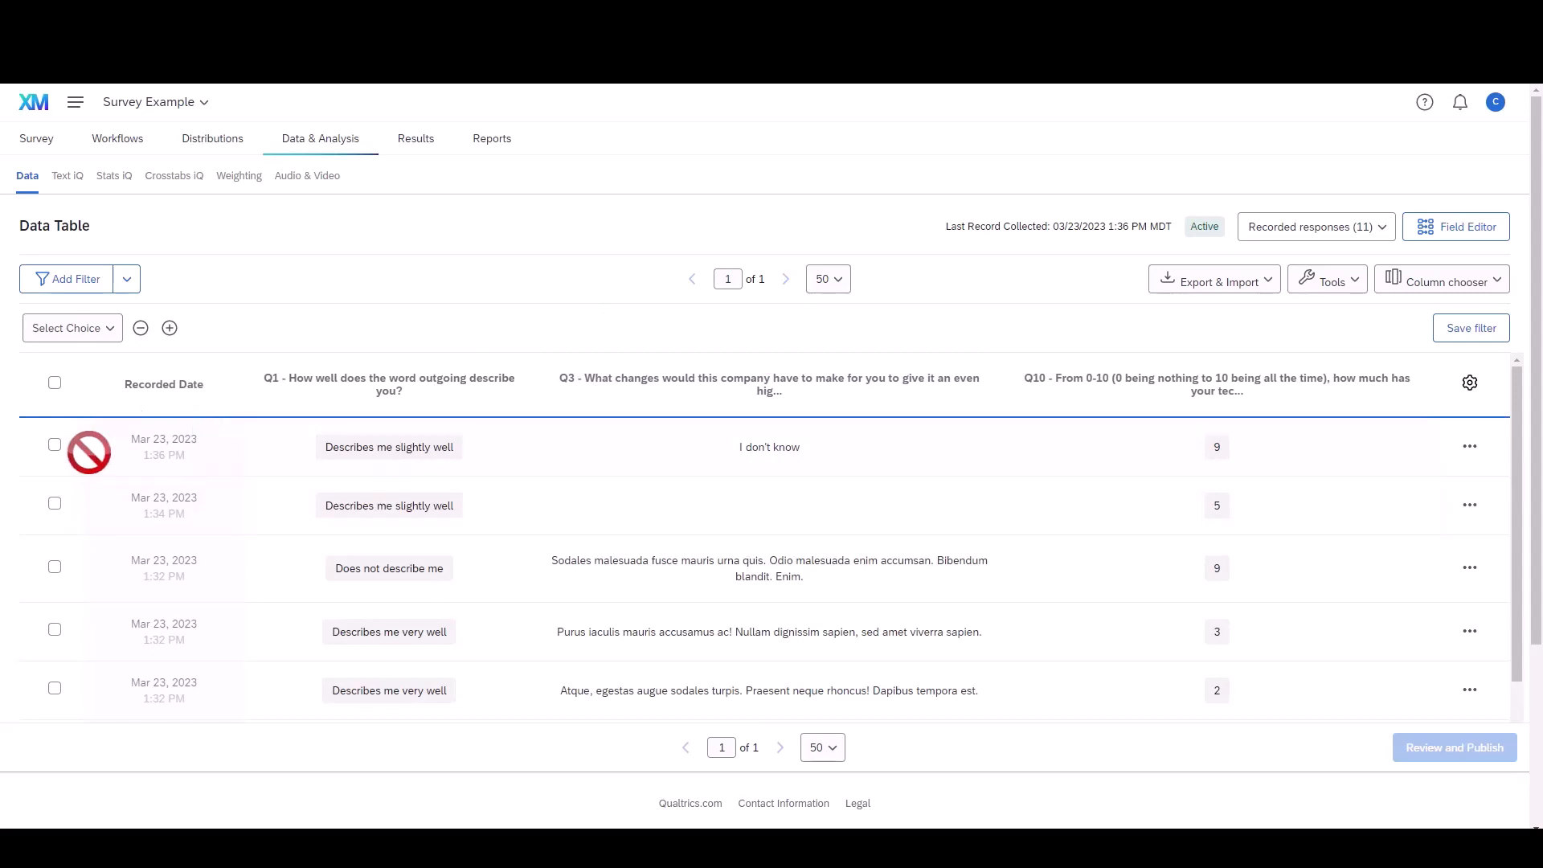
Step: Start deleting the first two recorded responses, tick the deletion acknowledgement, and cancel with both responses deselected
left_click(55, 445)
left_click(55, 538)
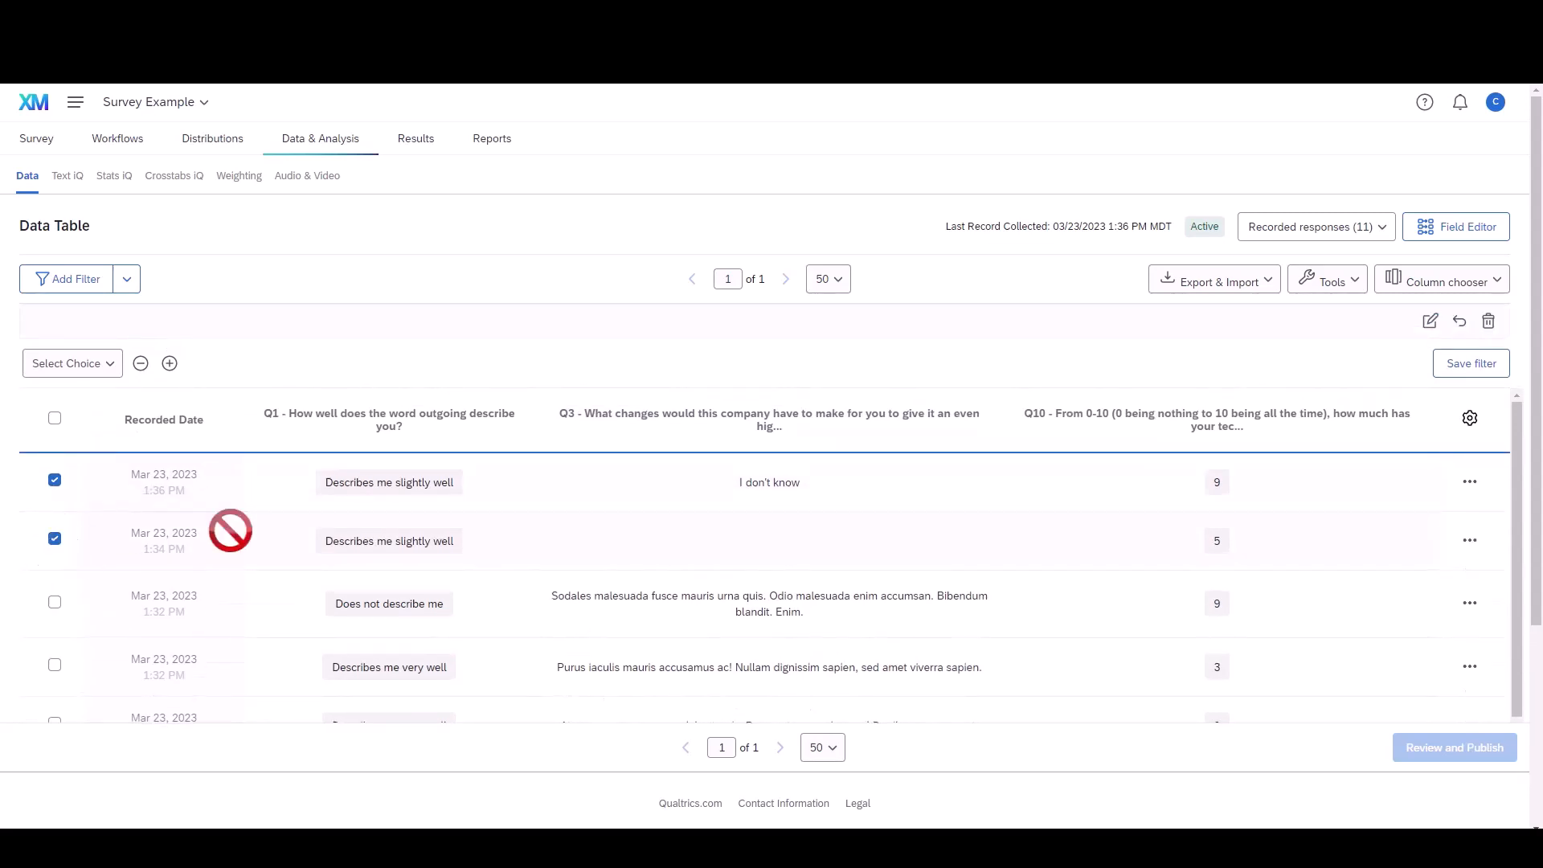
left_click(1489, 323)
left_click(619, 468)
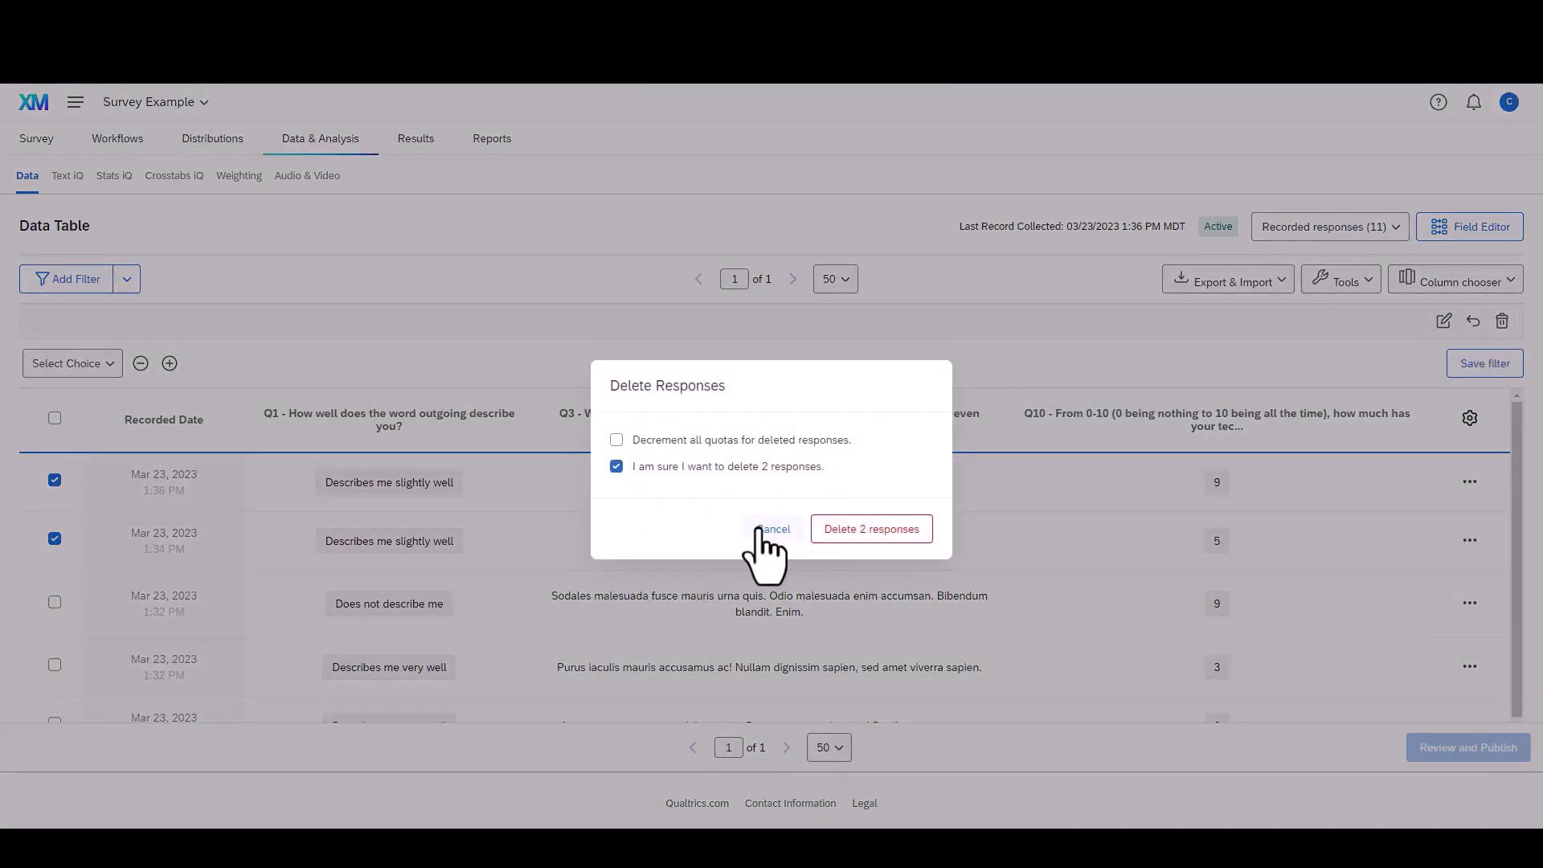
left_click(773, 529)
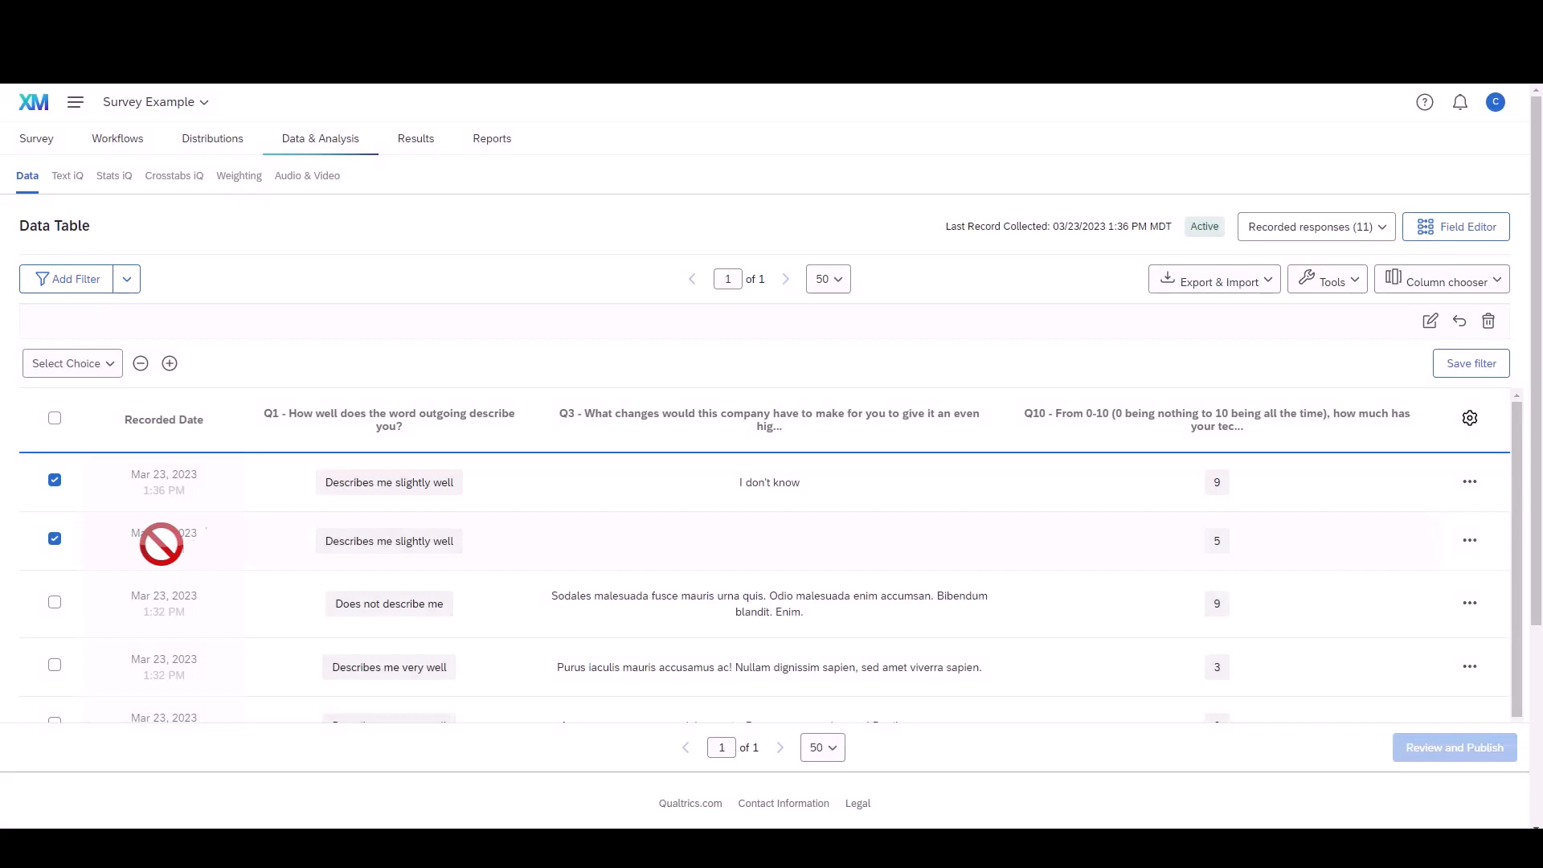
left_click(55, 538)
left_click(55, 480)
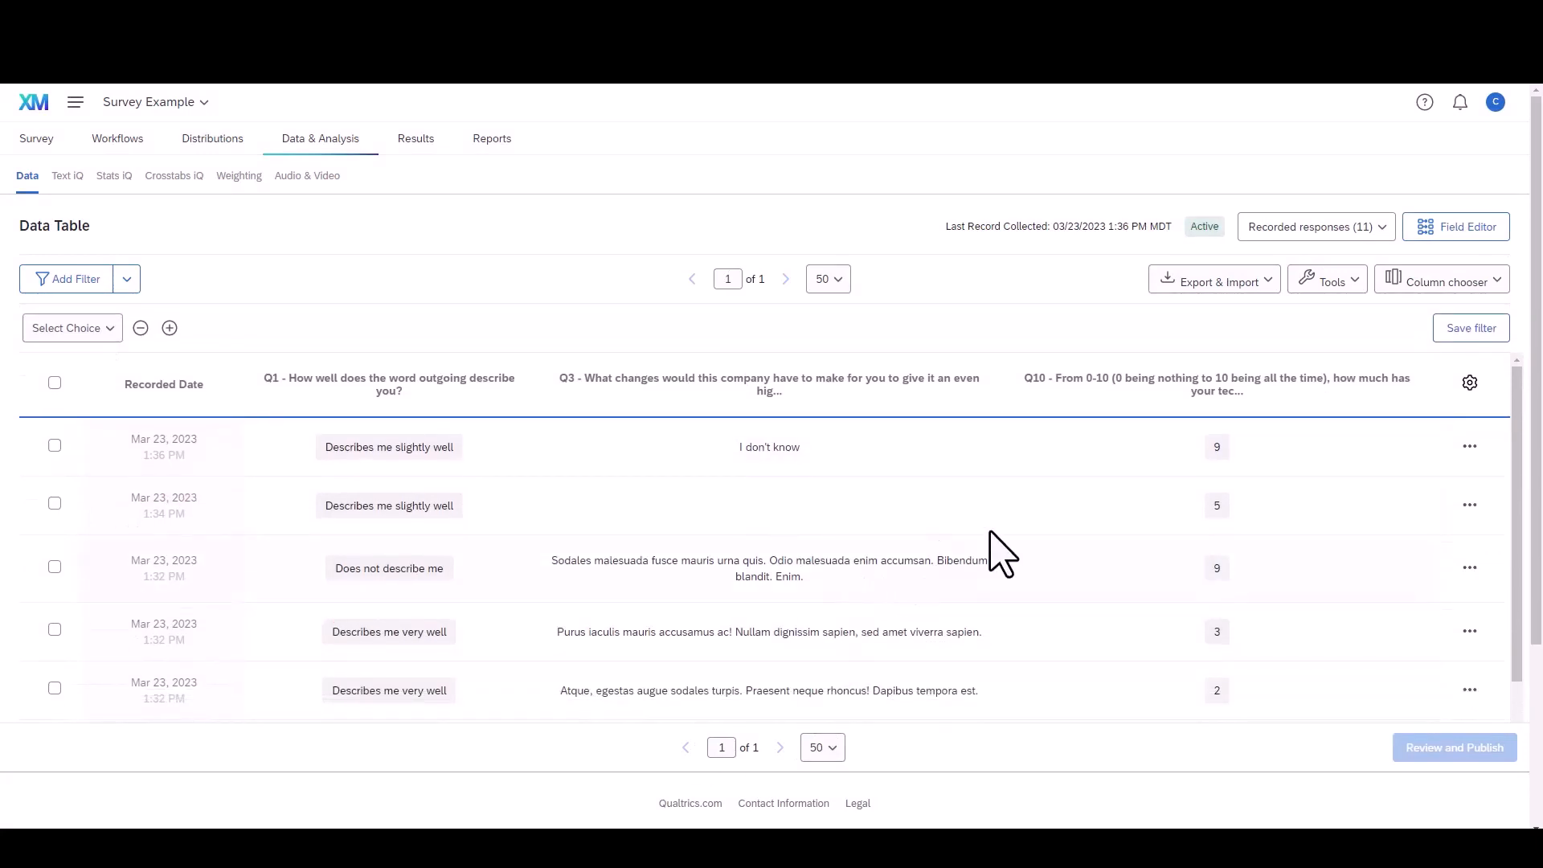
Step: Open the CSV export settings for the response data, turn off Download all fields, and cancel the export
left_click(1266, 305)
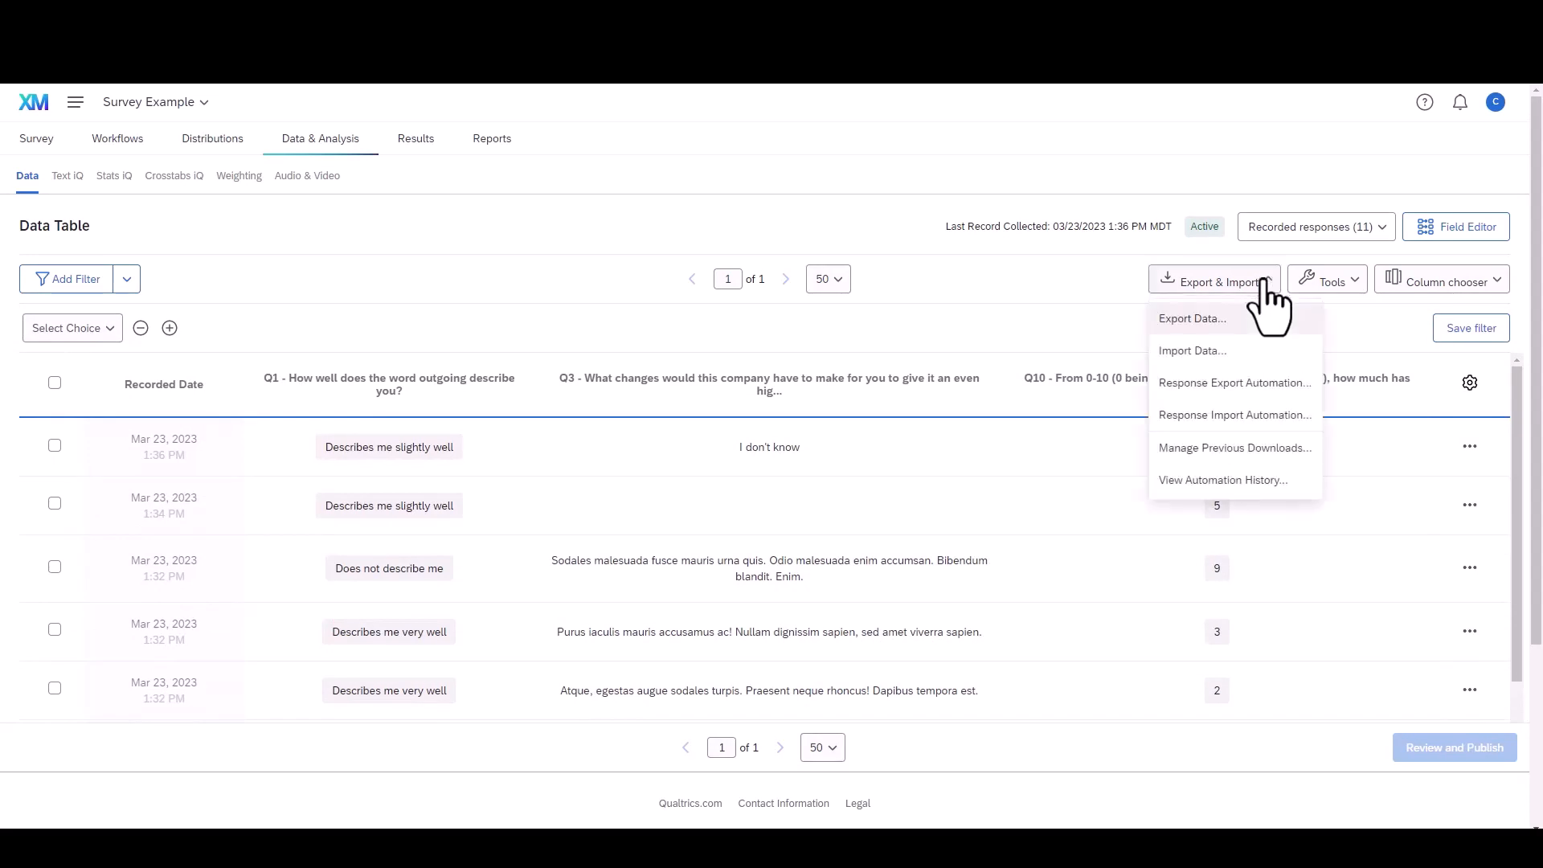
left_click(1210, 324)
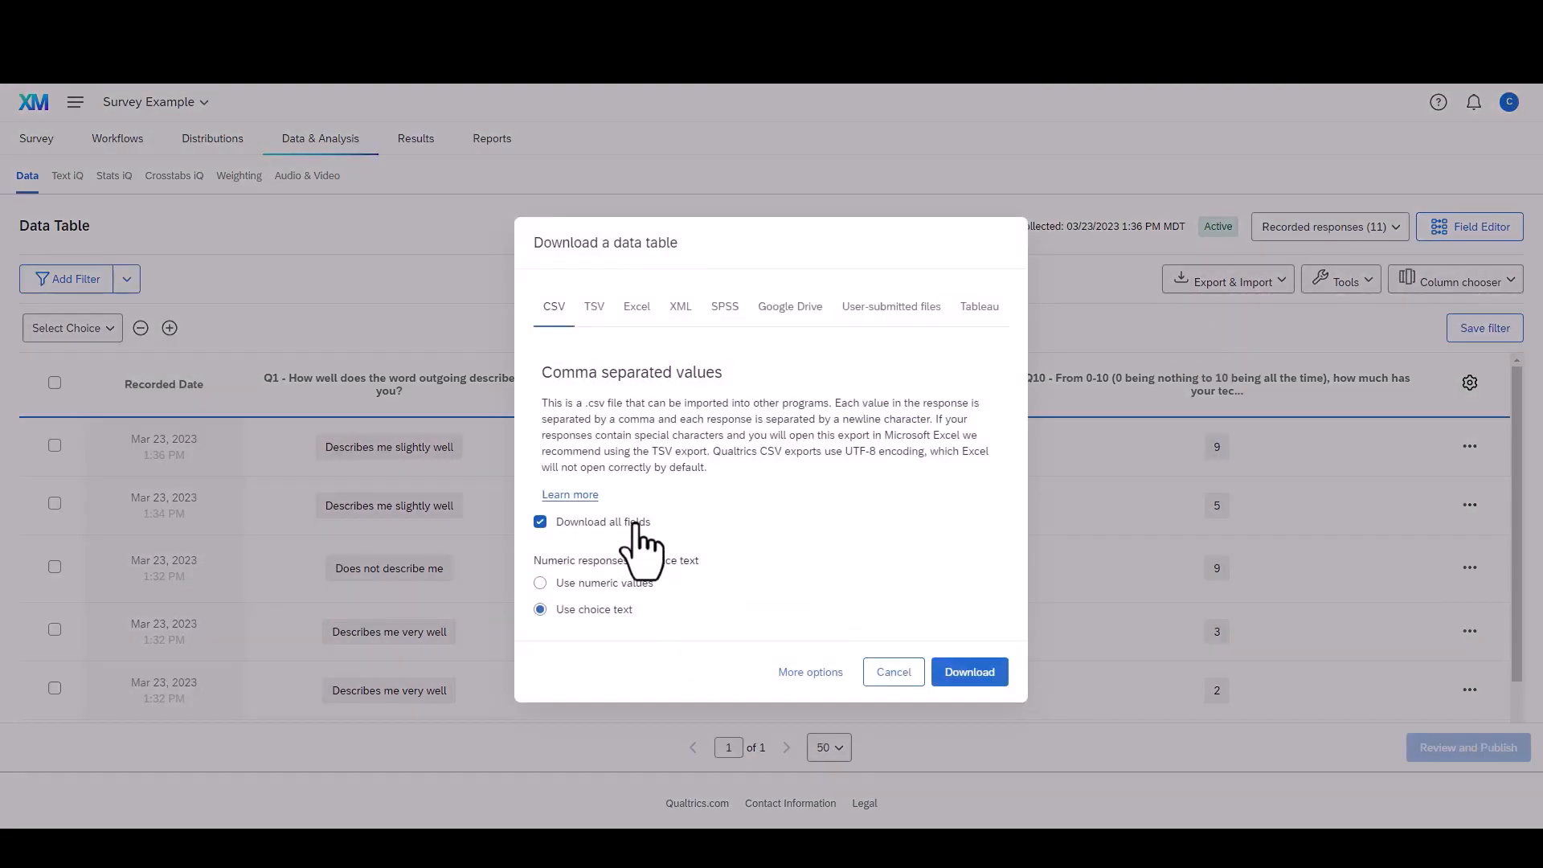
left_click(541, 522)
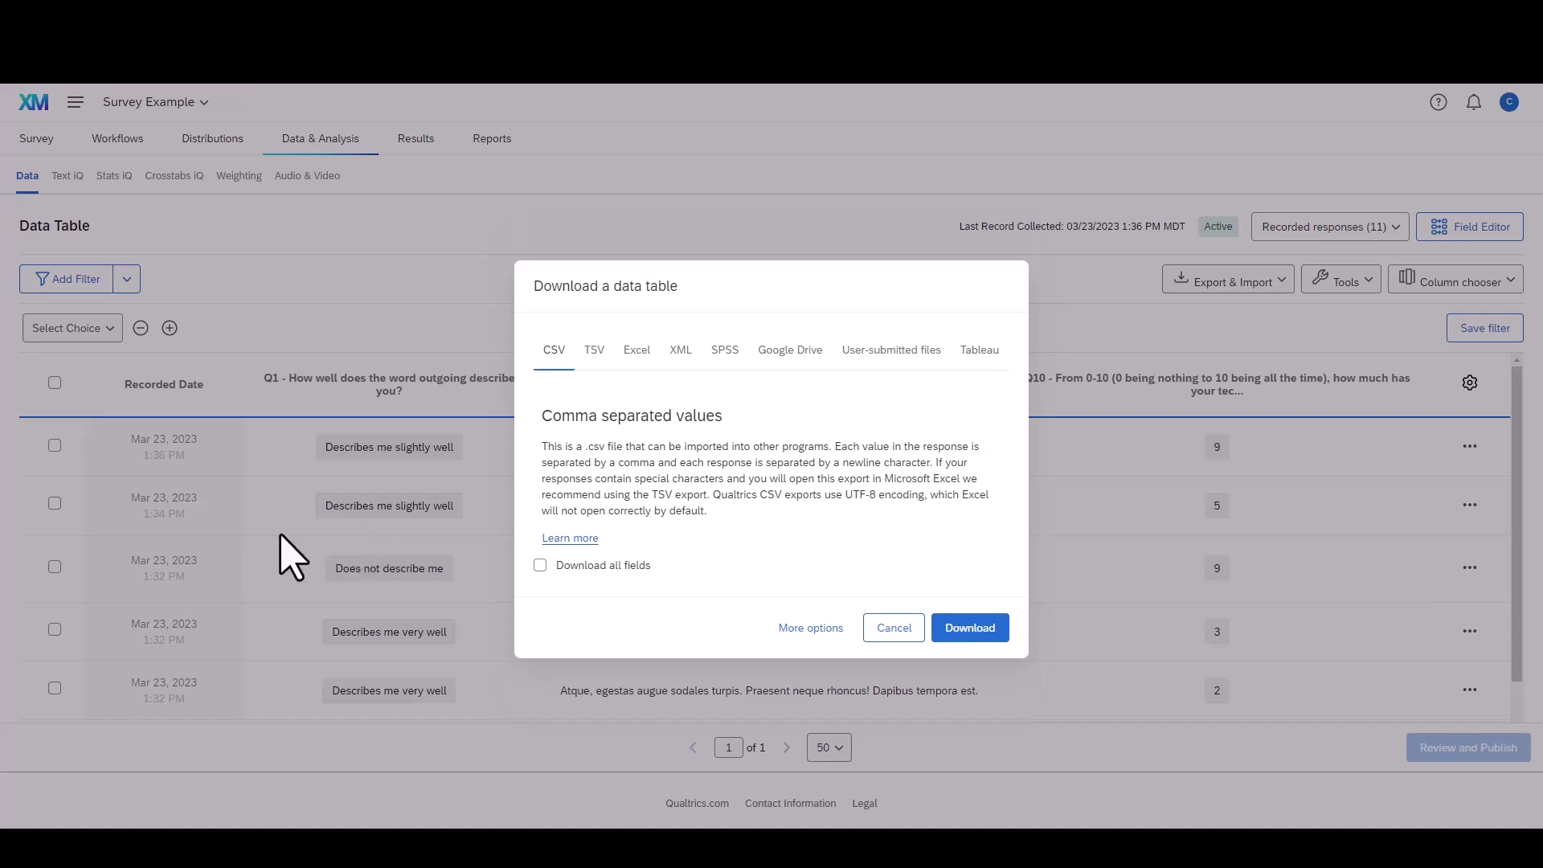
left_click(893, 630)
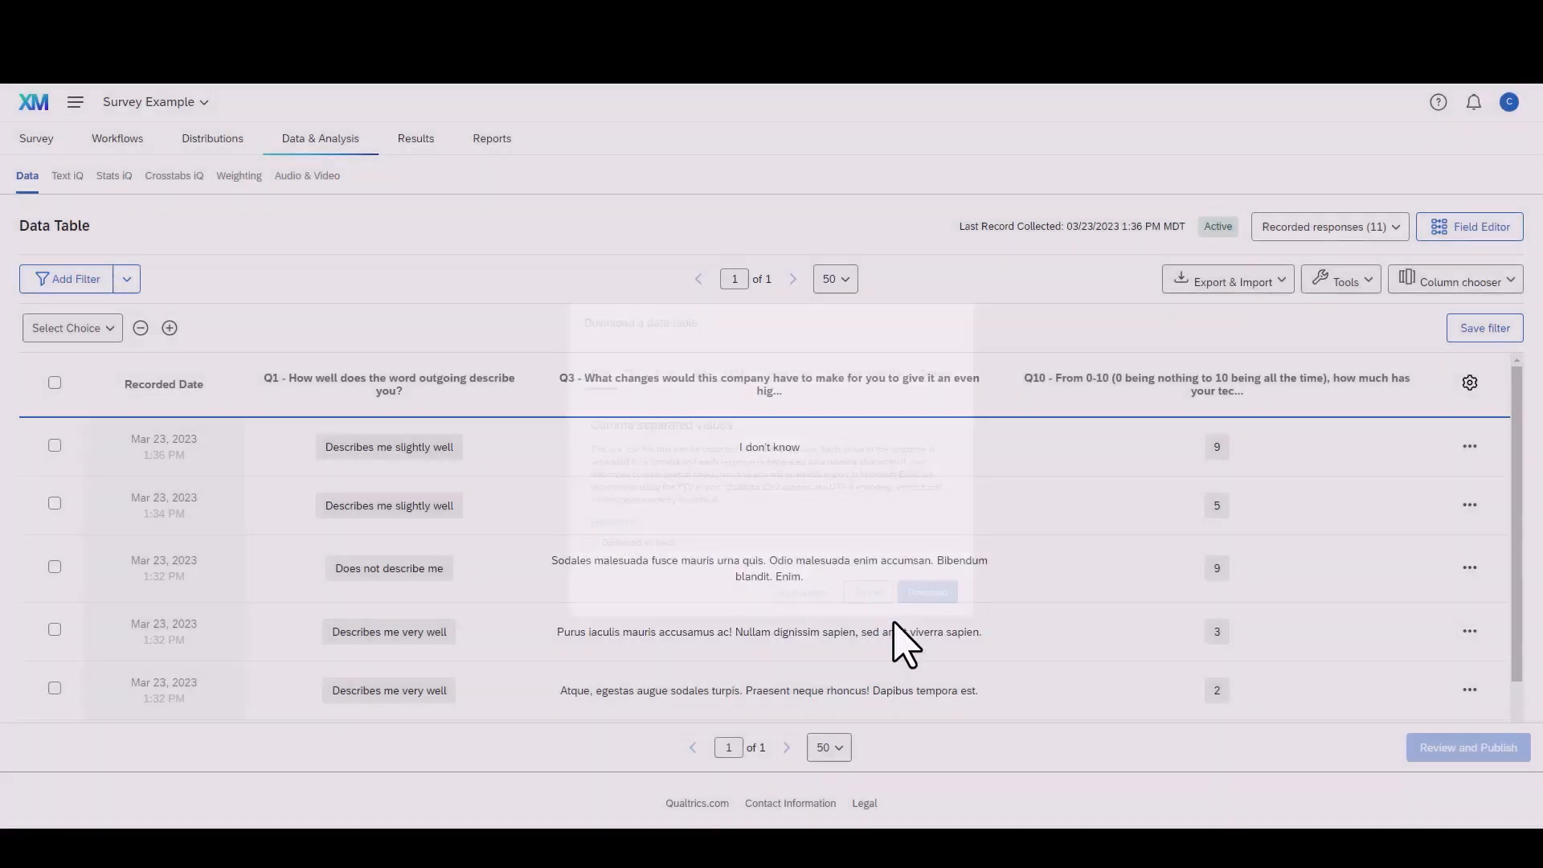
Step: Examine the charts and tables for each survey question on the results page, through to the technology-use question
left_click(417, 145)
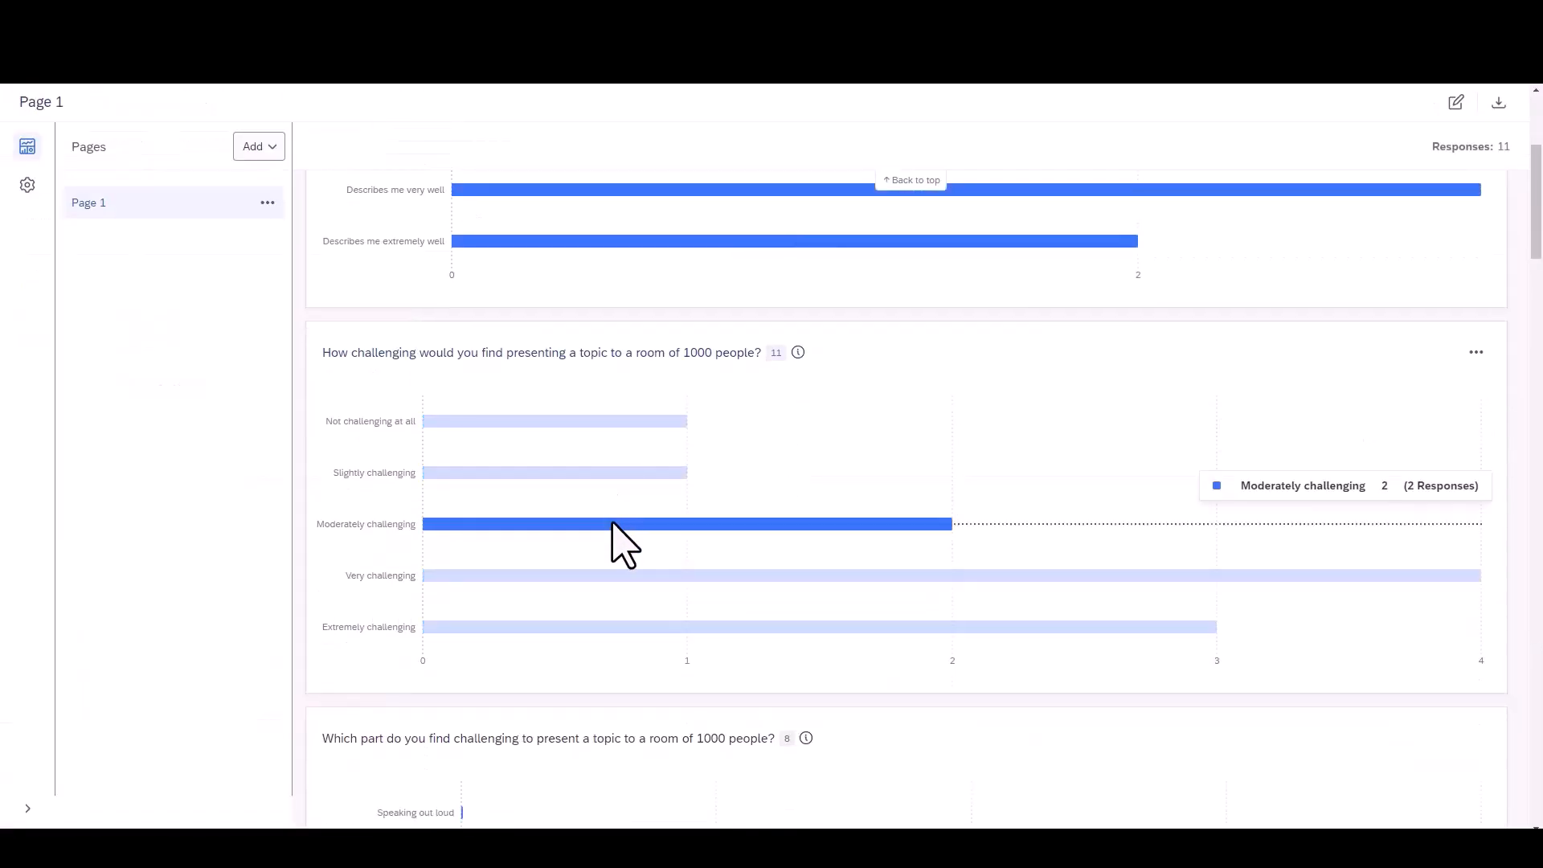
scroll(613, 541, "down", 3)
scroll(602, 658, "down", 20)
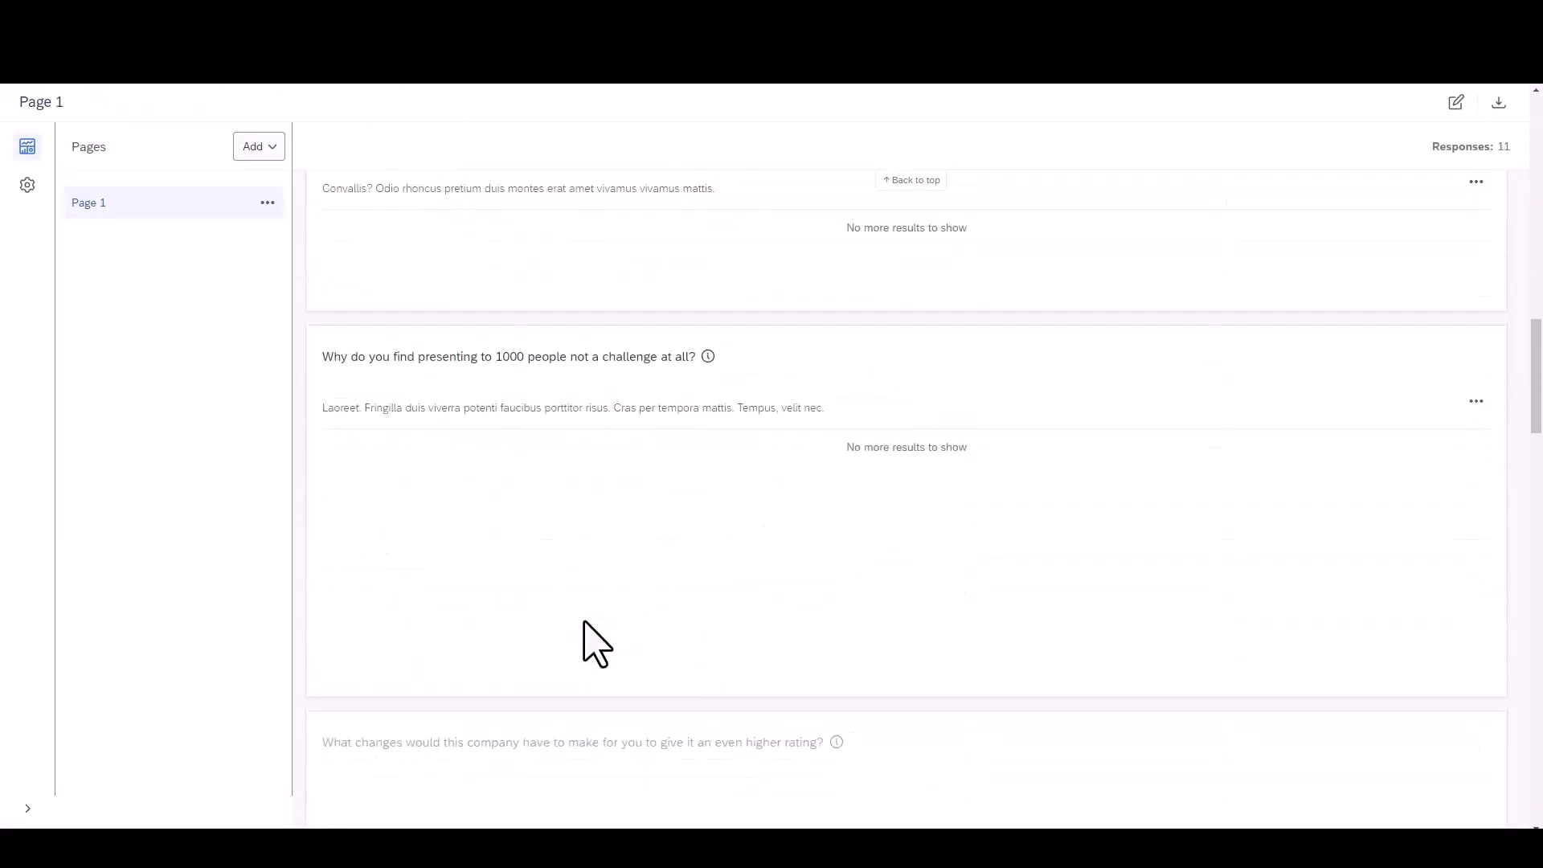
scroll(584, 621, "down", 4)
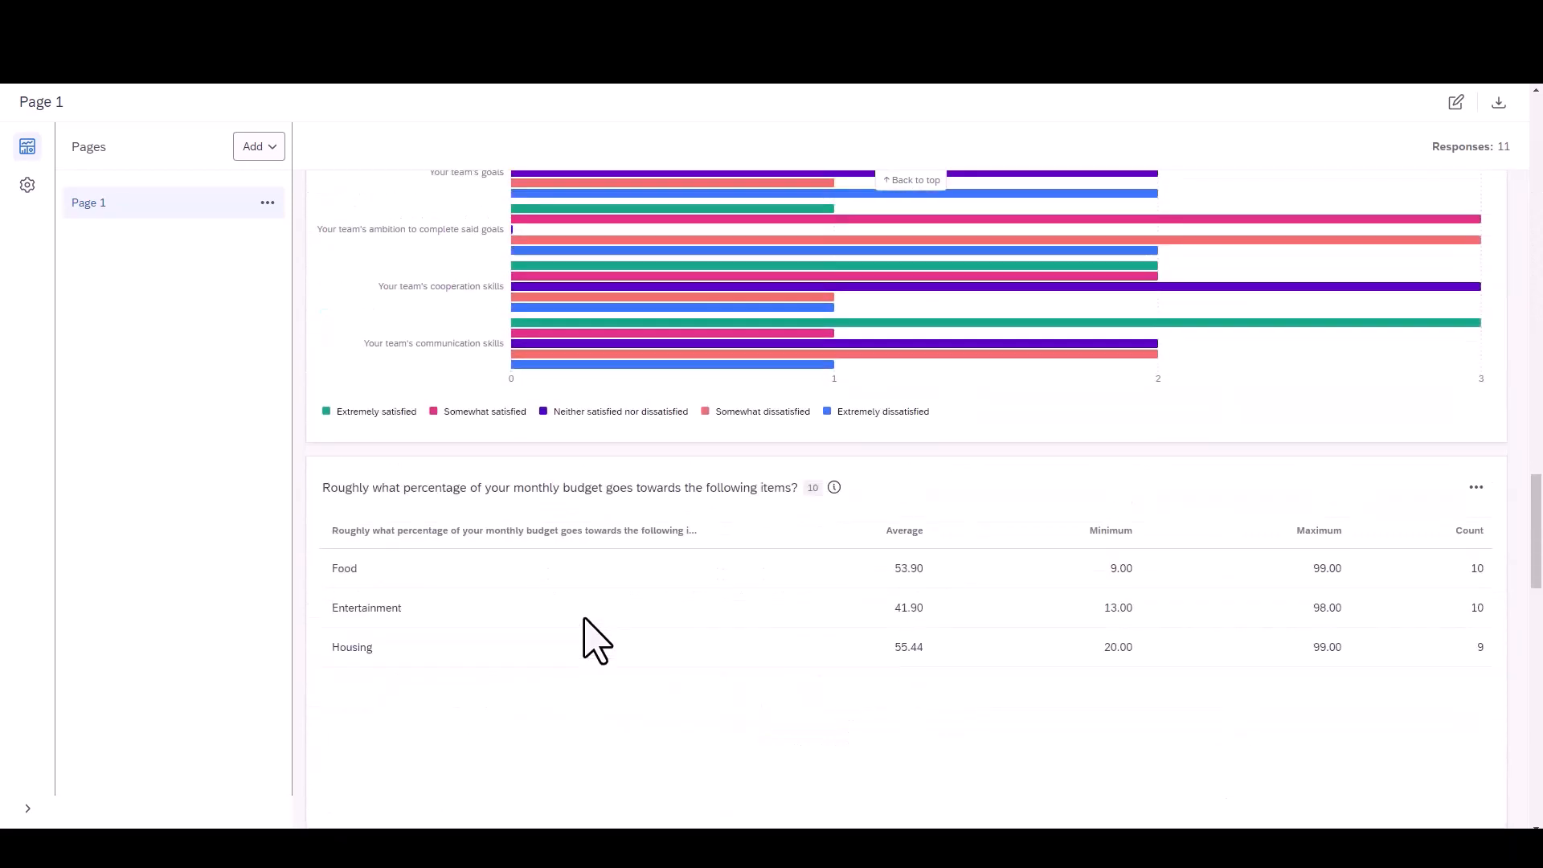
scroll(582, 617, "up", 2)
scroll(611, 506, "down", 15)
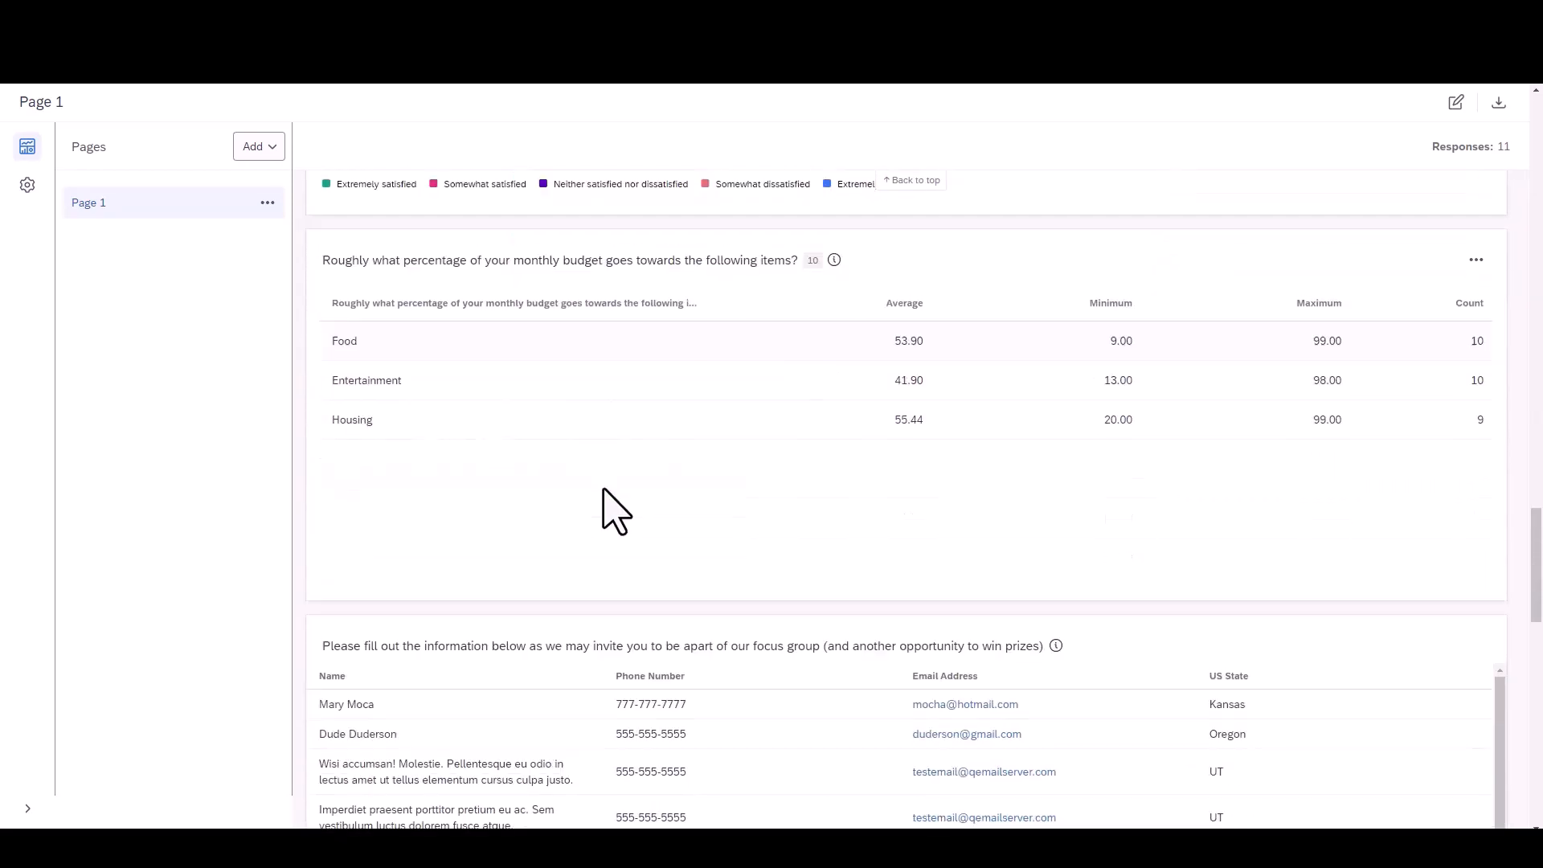
scroll(614, 514, "down", 5)
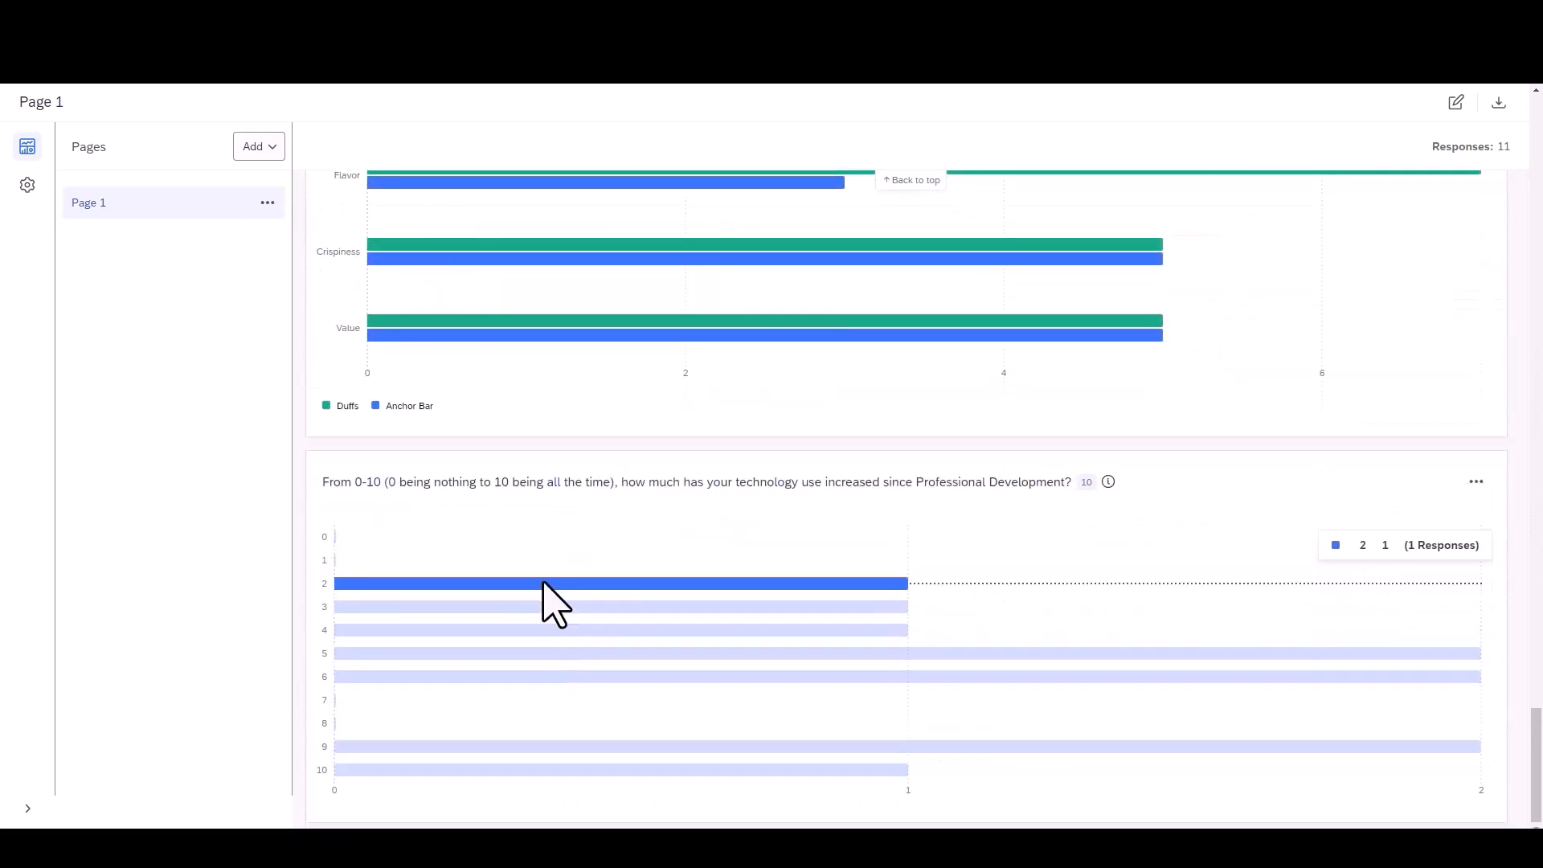
left_click_drag(1531, 734, 1474, 303)
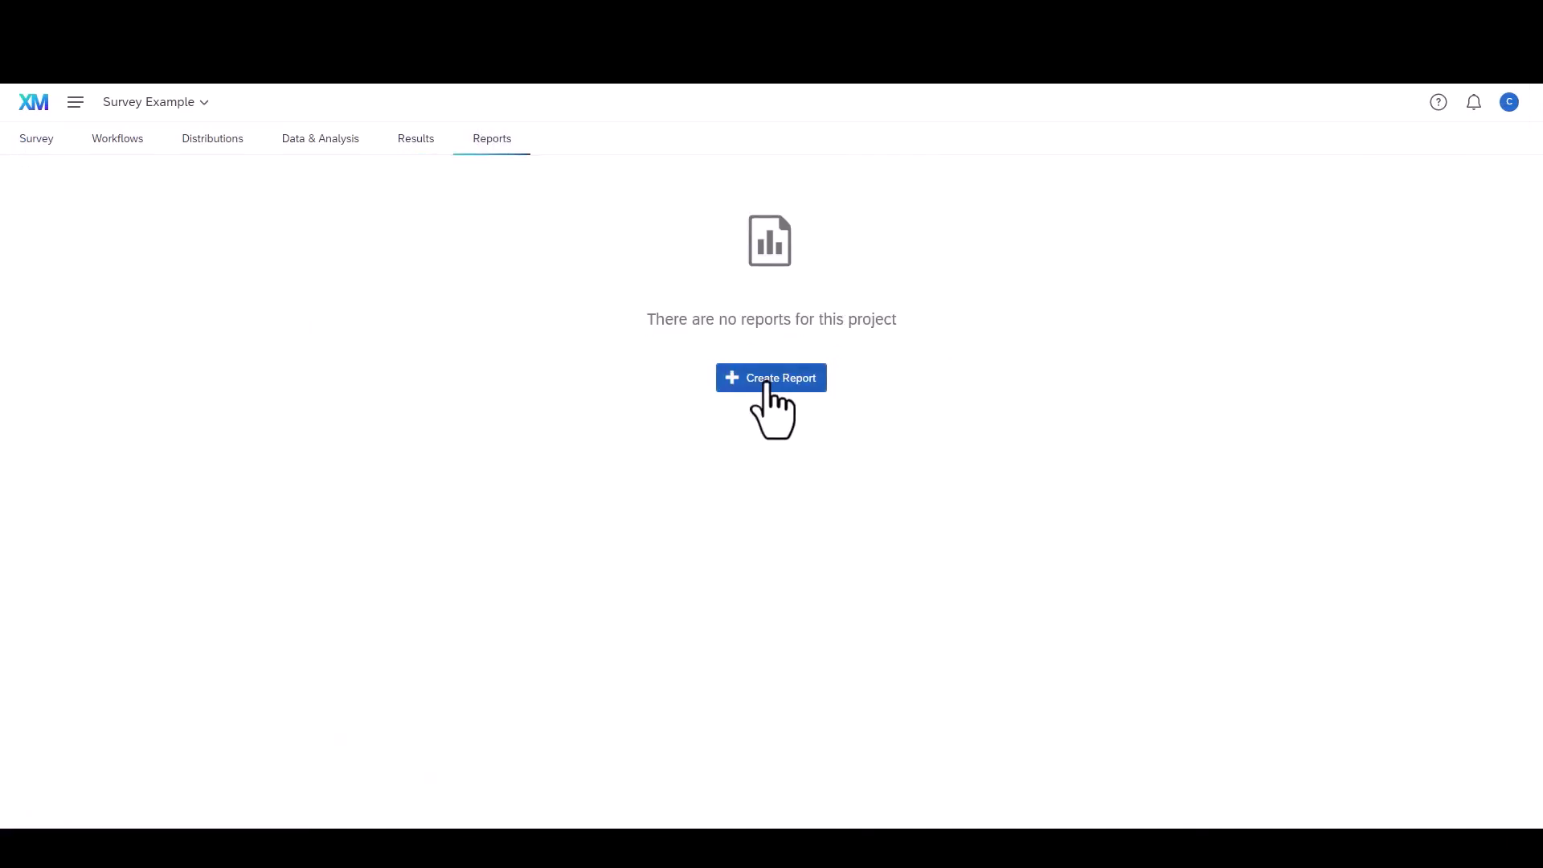
Step: Create a new report named Test Report with the default page size, orientation and margins
left_click(766, 384)
left_click(770, 318)
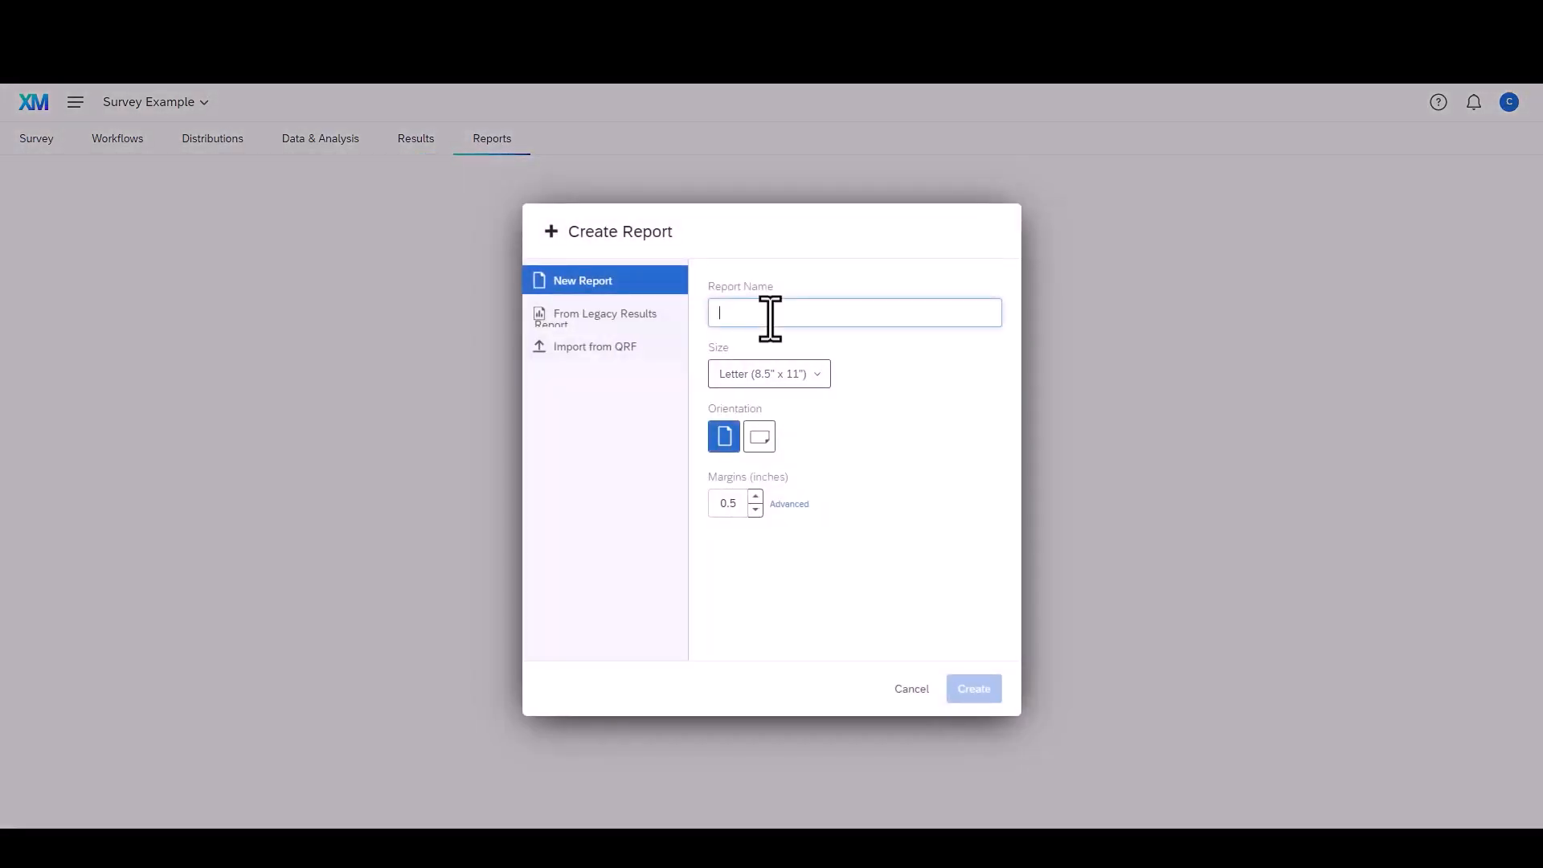
type("Test Report")
left_click(973, 689)
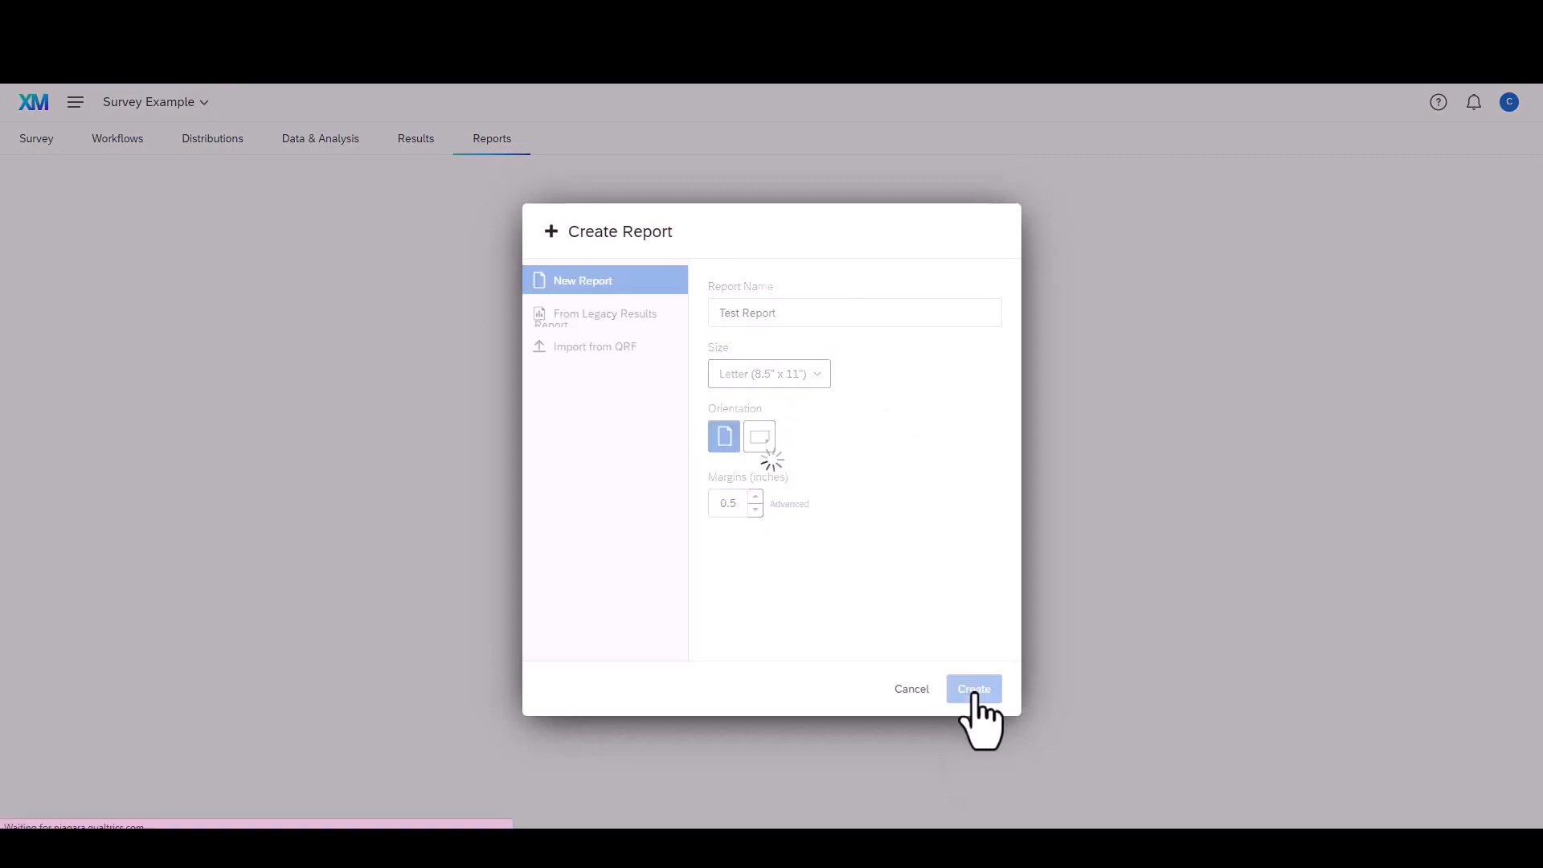
Step: Insert the Q5 satisfaction question with All Choices into the blank report page
left_click(645, 343)
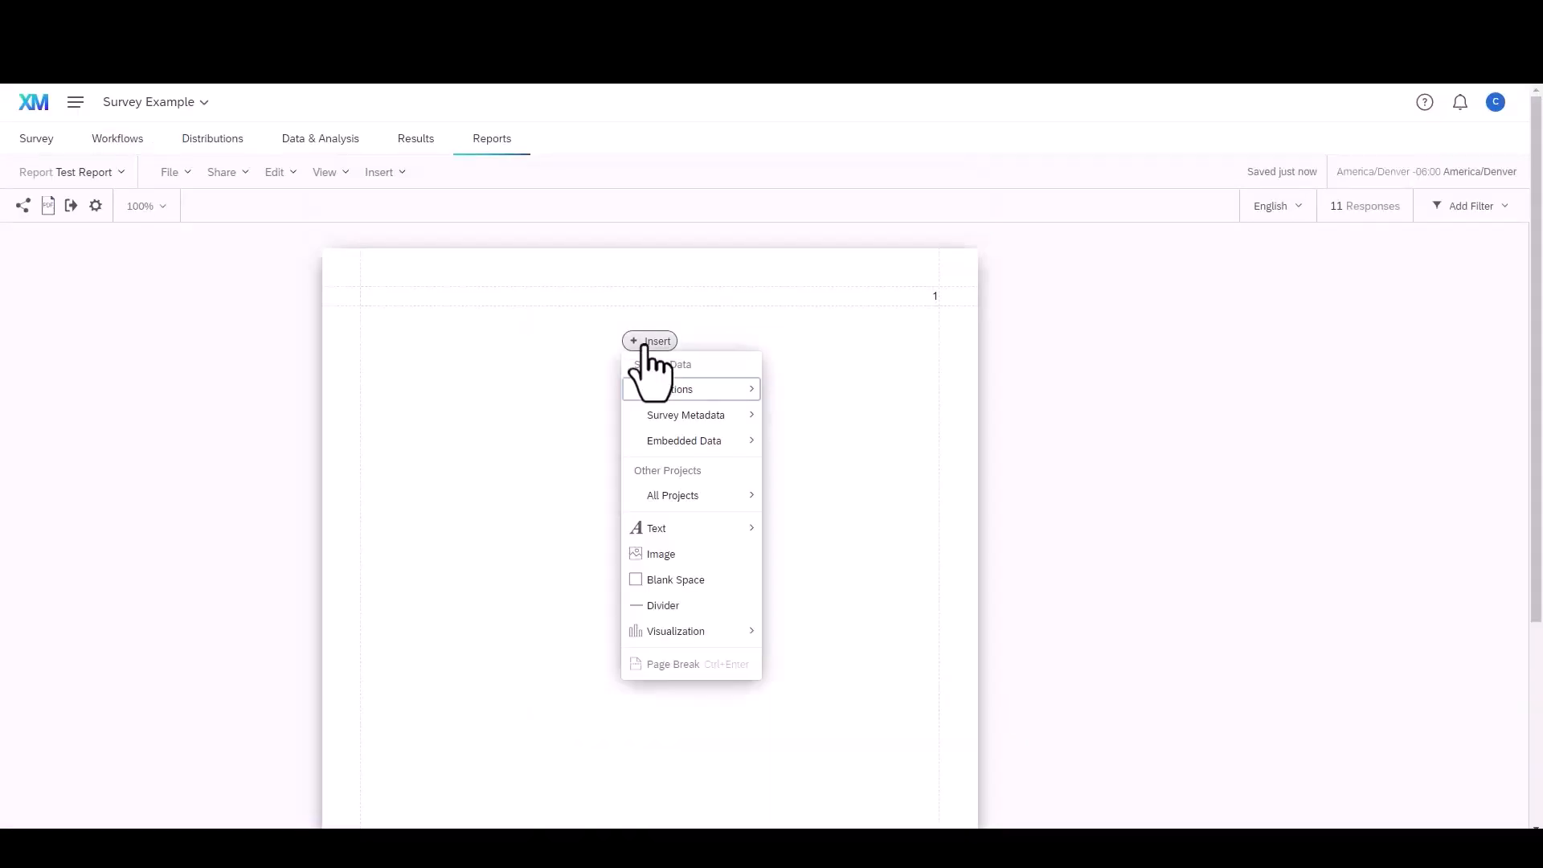
mouse_move(660, 394)
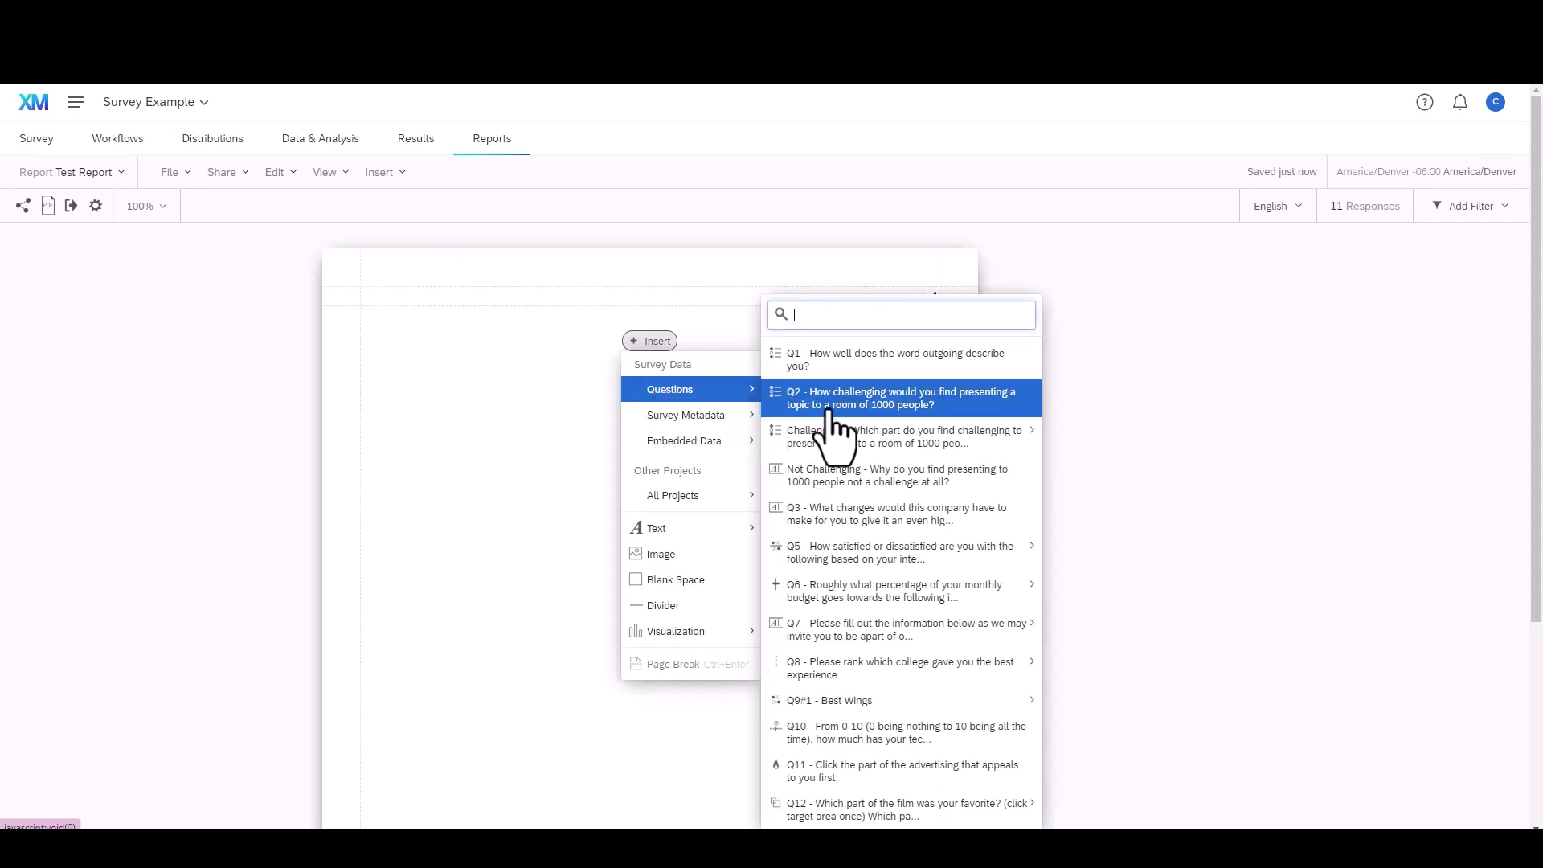
mouse_move(937, 456)
scroll(932, 467, "down", 1)
mouse_move(910, 482)
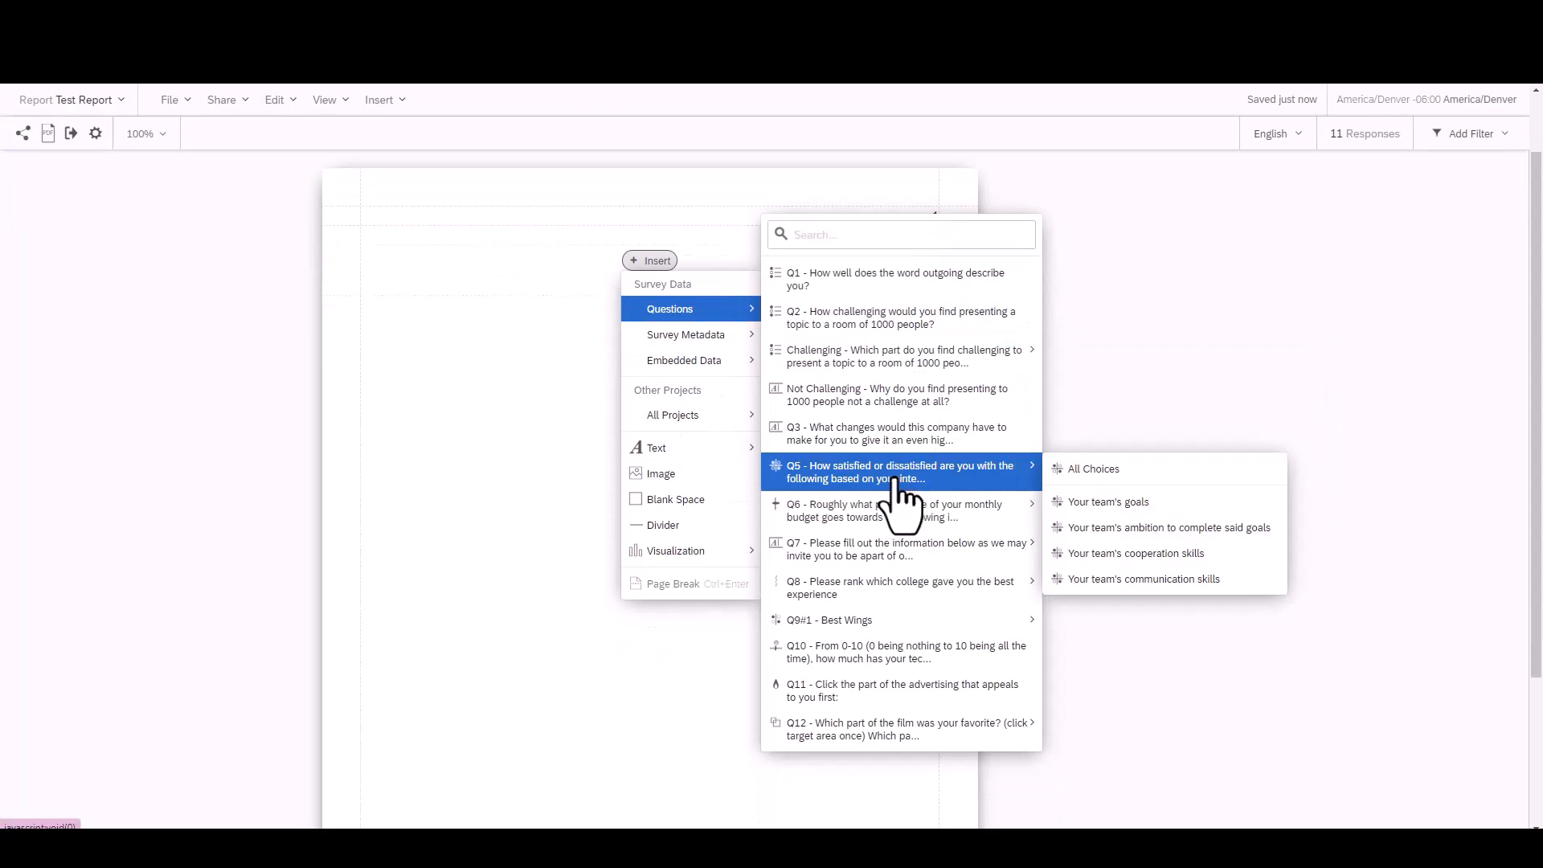
left_click(1065, 473)
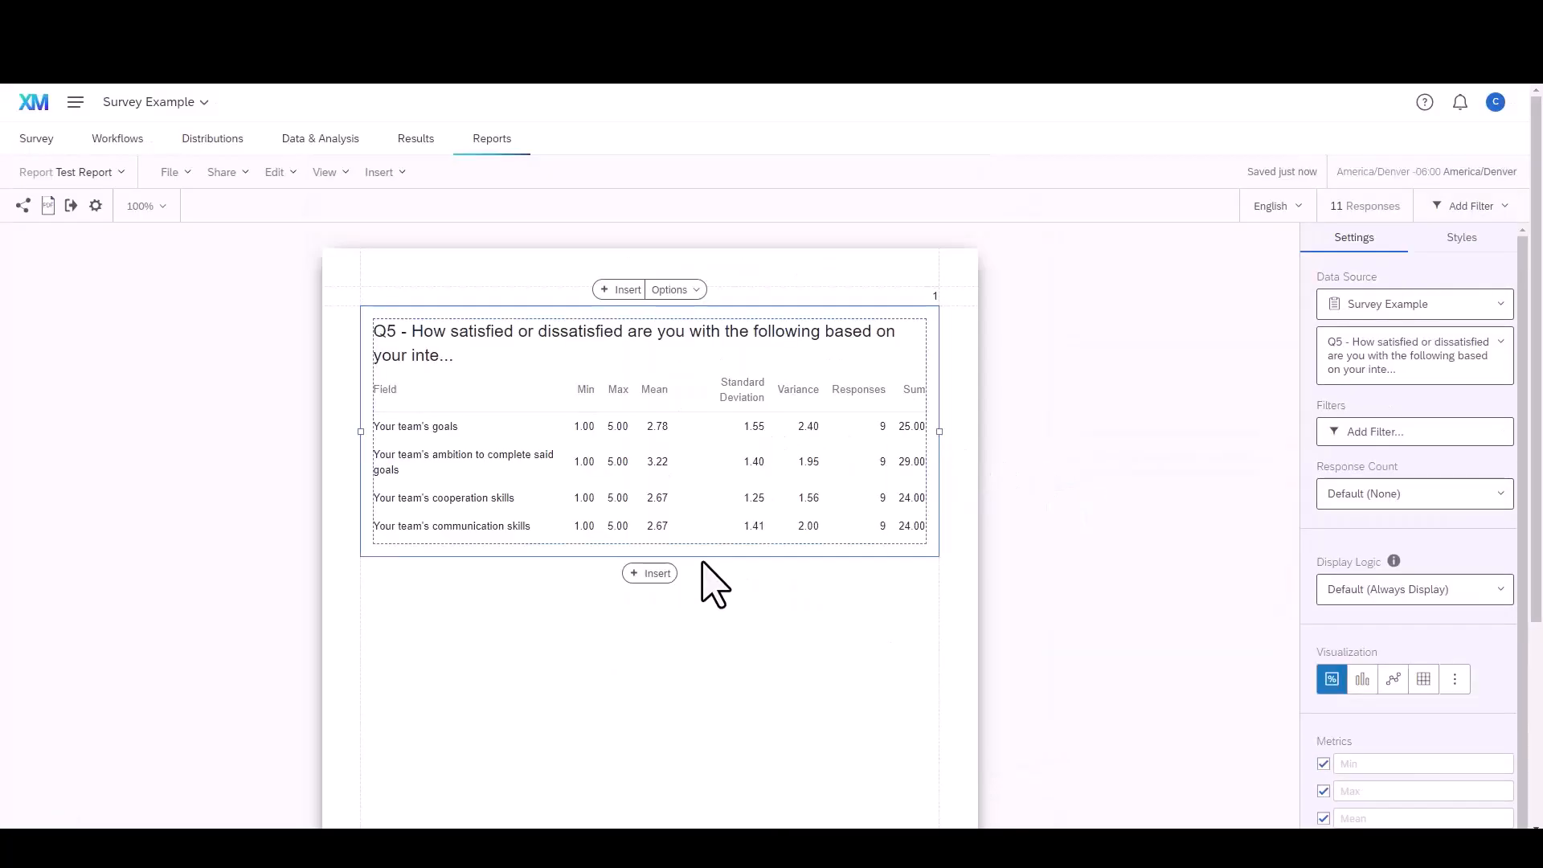
Step: Try the bar and line chart visualizations for the Q5 element, and set it to a pie chart
left_click(1362, 680)
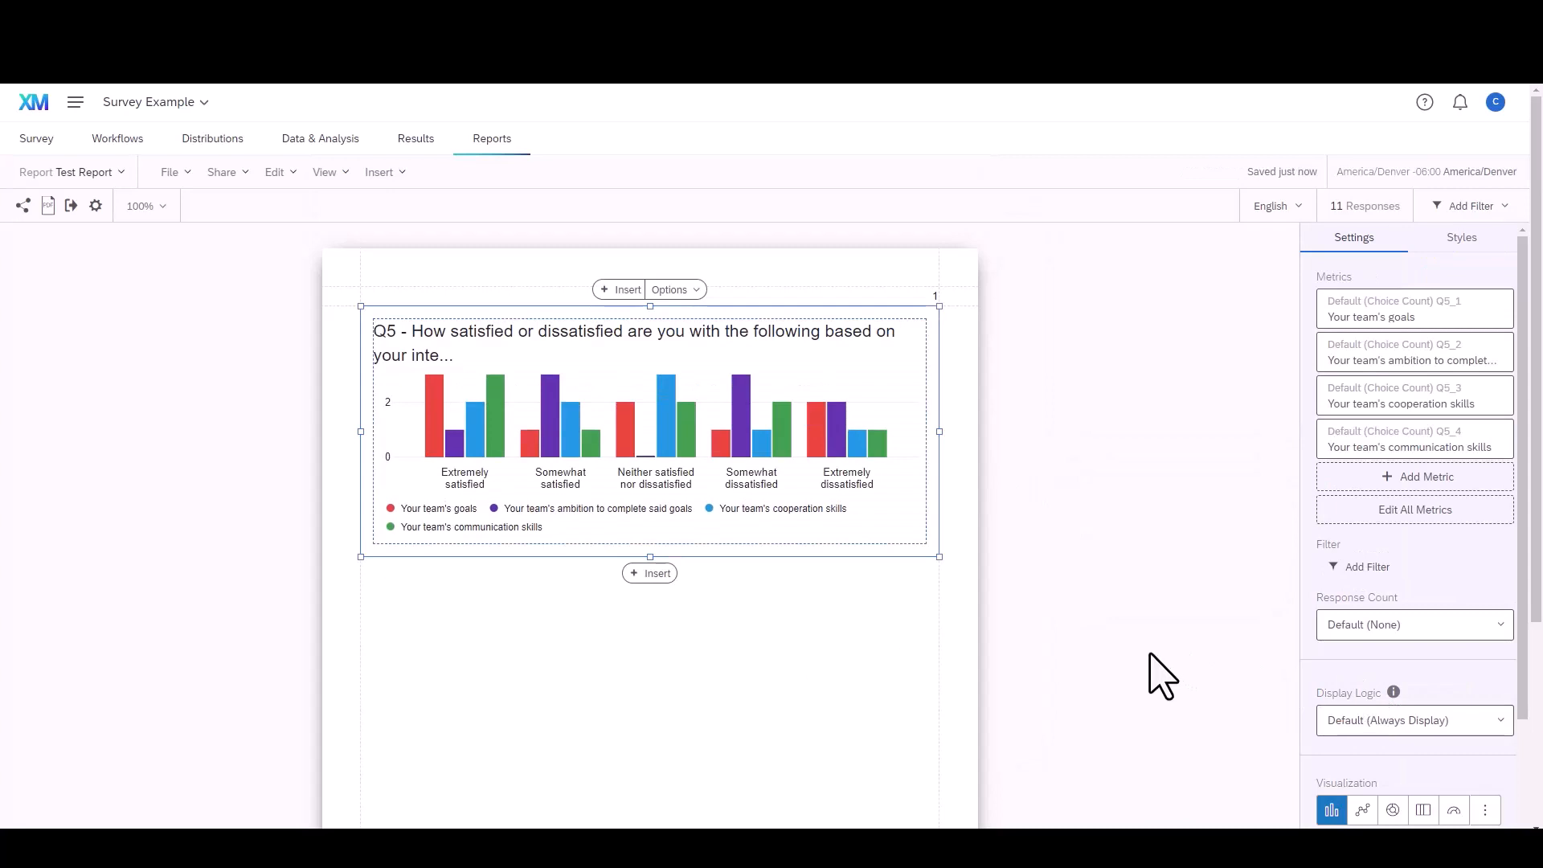
scroll(1413, 775, "down", 2)
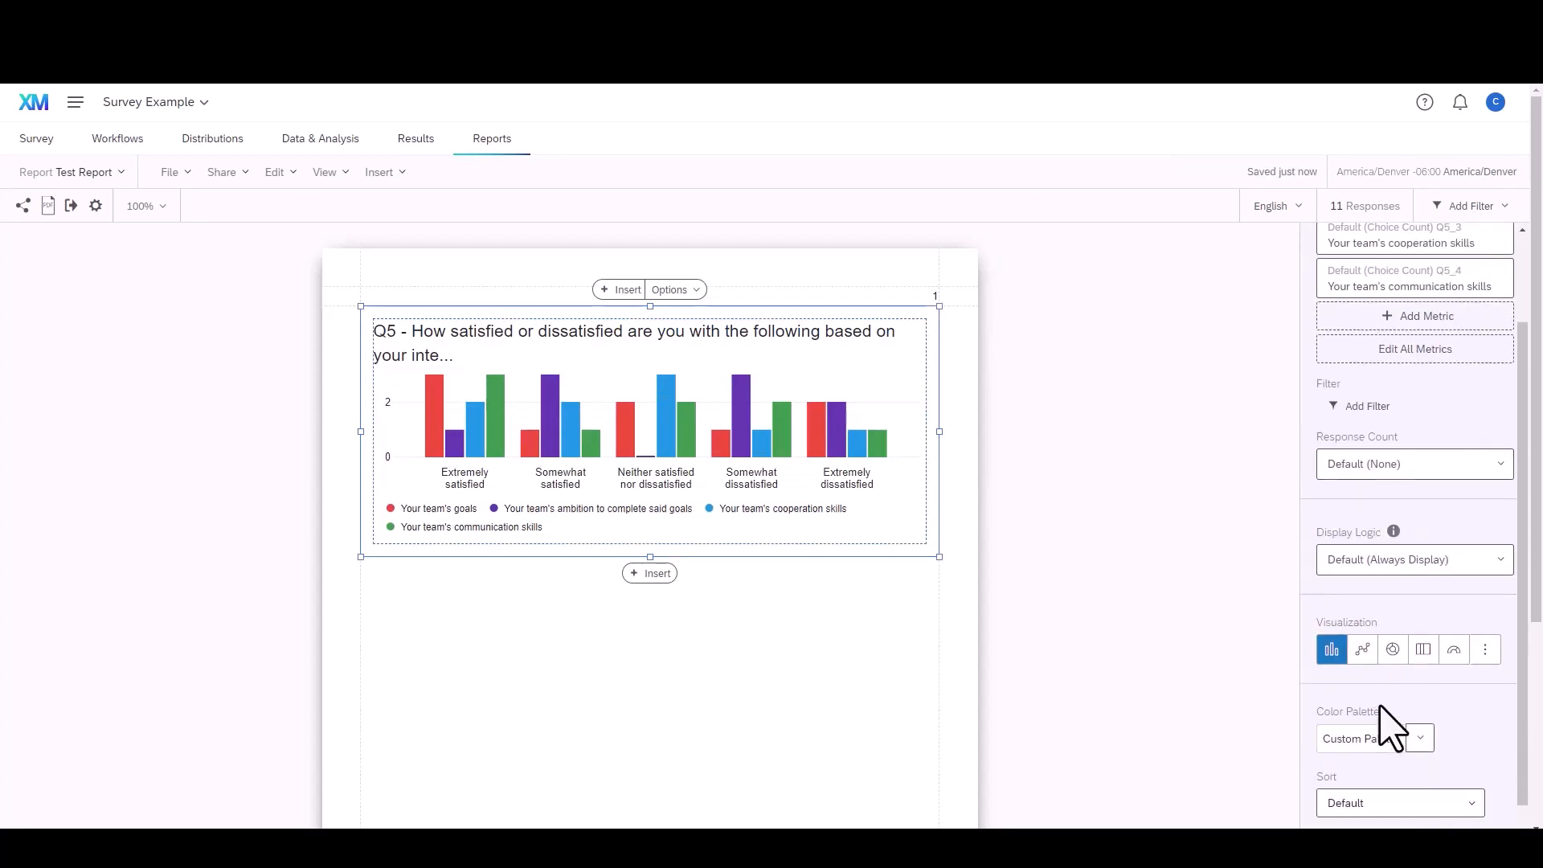
left_click(1364, 658)
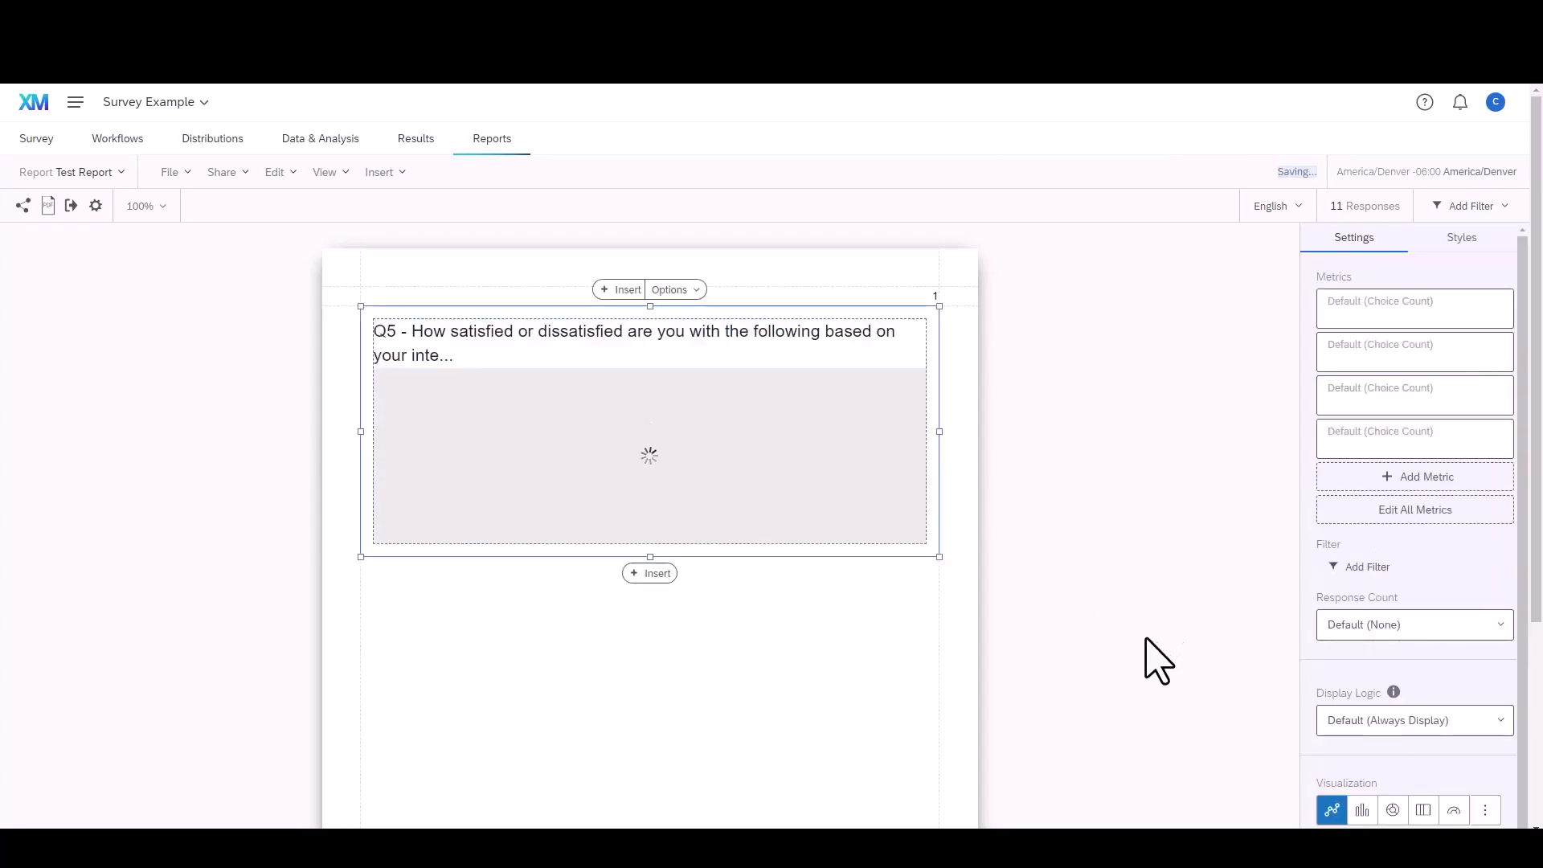
scroll(1146, 641, "down", 2)
left_click(1391, 735)
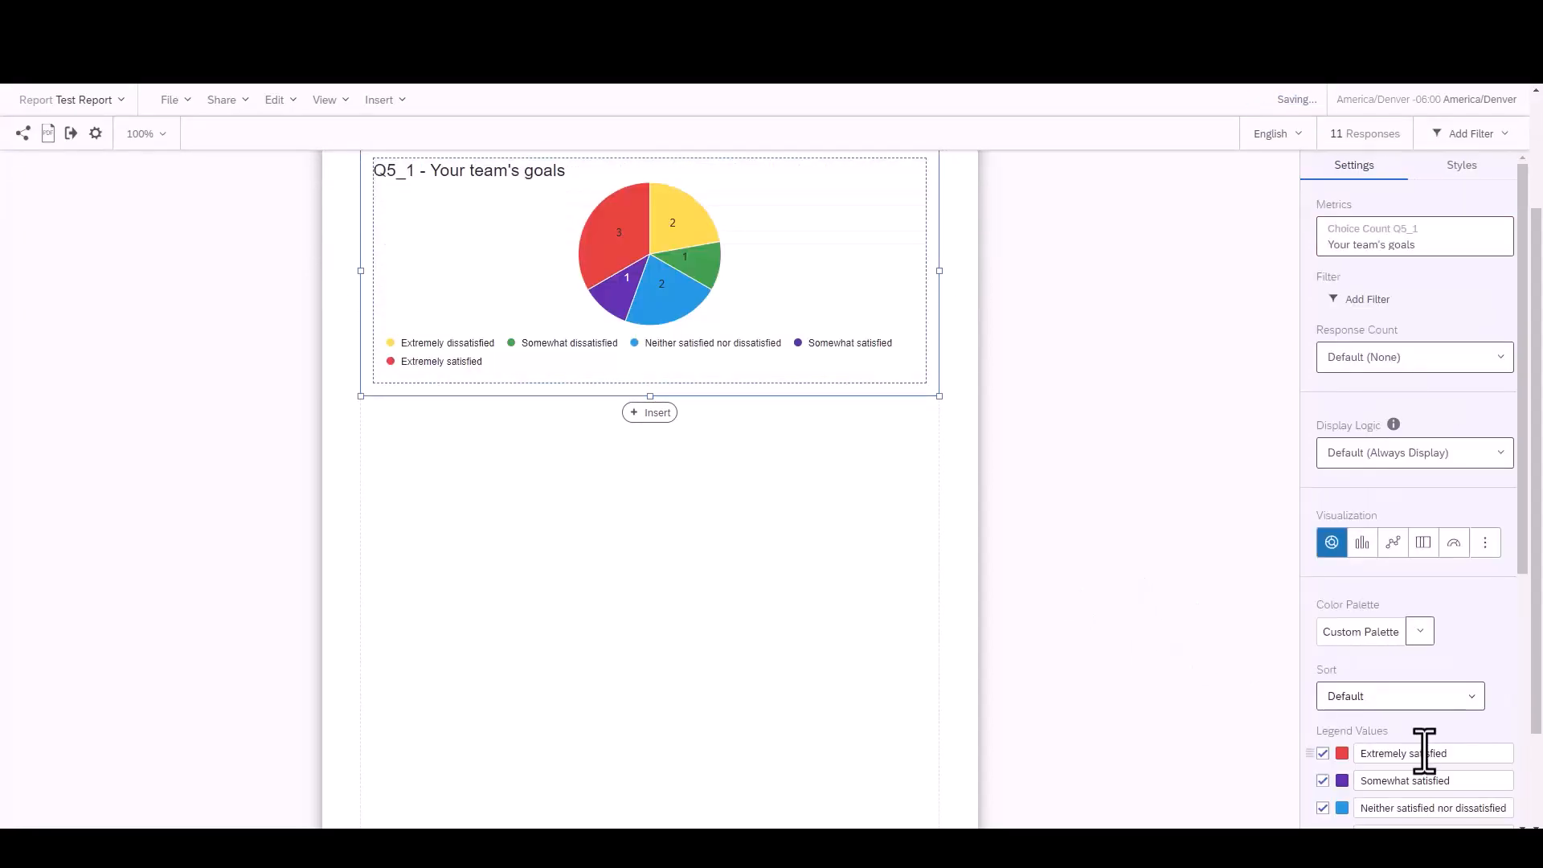
Step: Hide the Extremely satisfied and Somewhat satisfied values from the pie chart
scroll(1375, 611, "down", 3)
left_click(1322, 512)
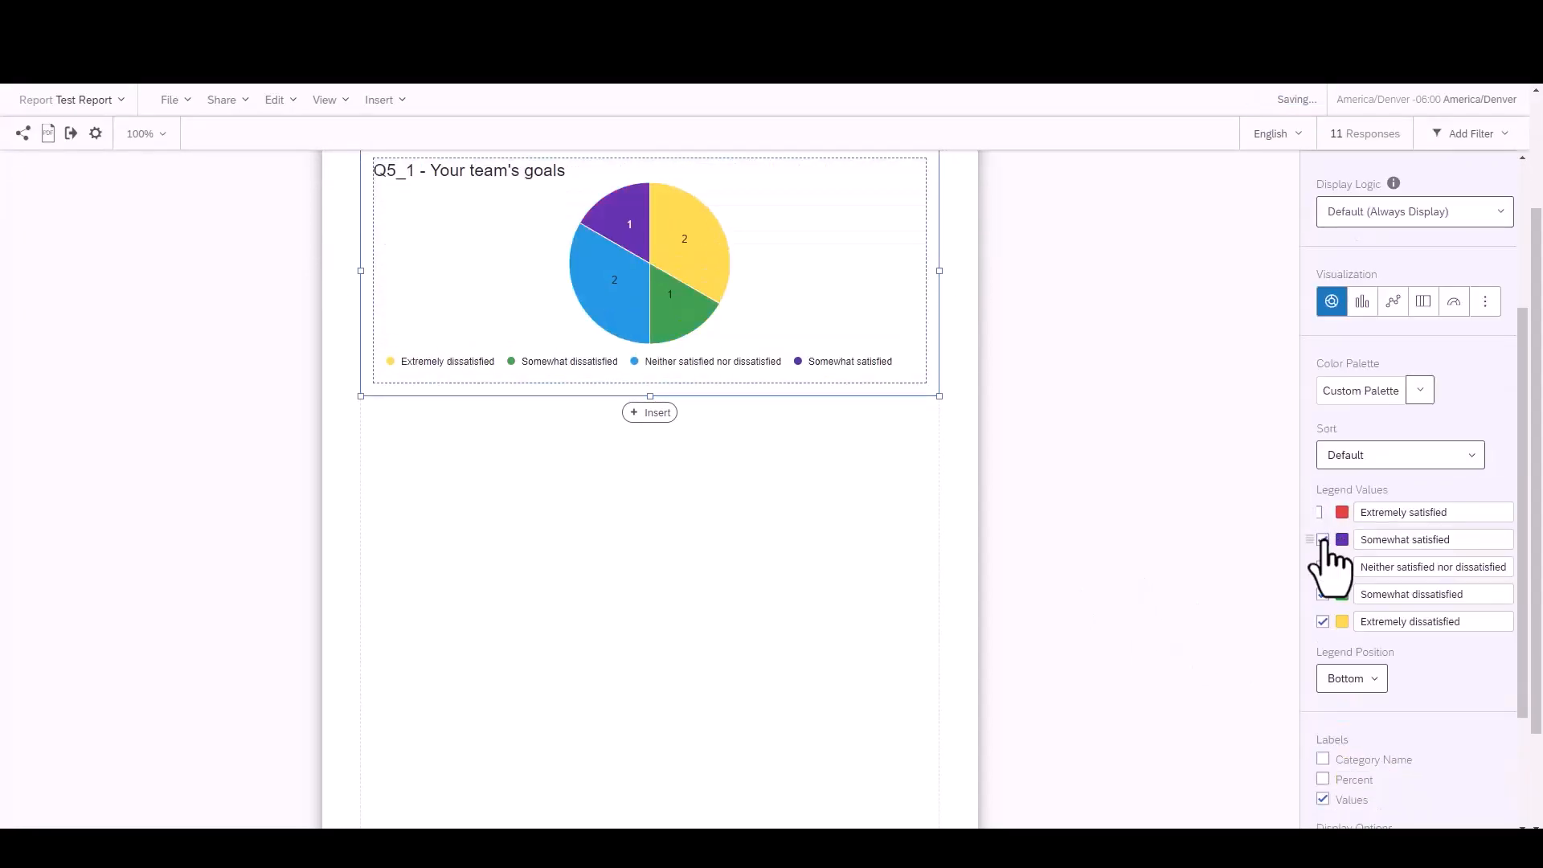
left_click(1323, 540)
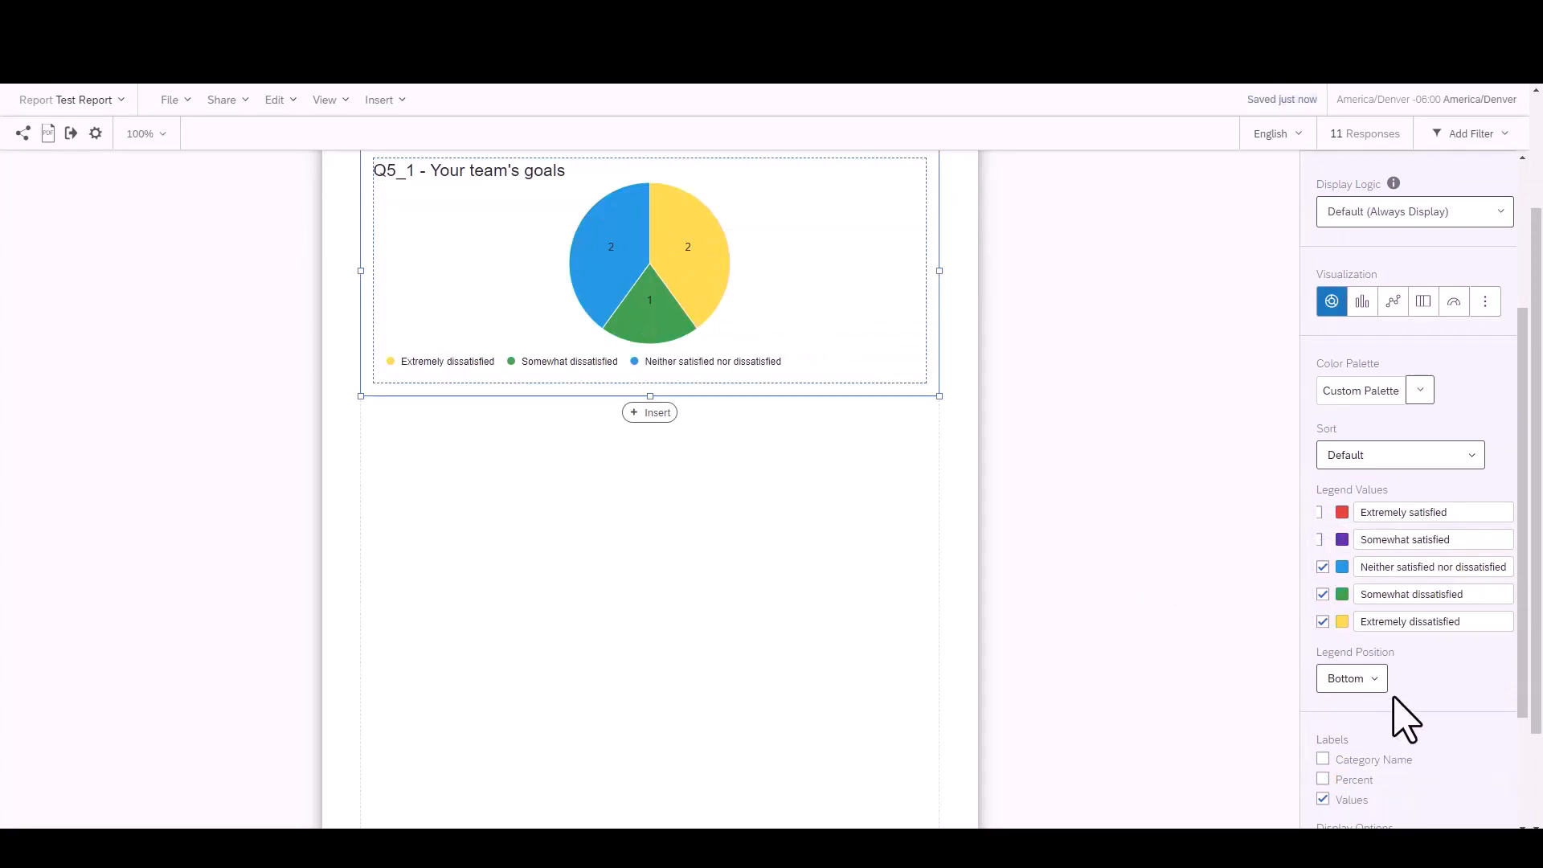
Step: Set the pie chart's legend position to Top and add percent labels alongside the values
left_click(1372, 682)
left_click(1341, 734)
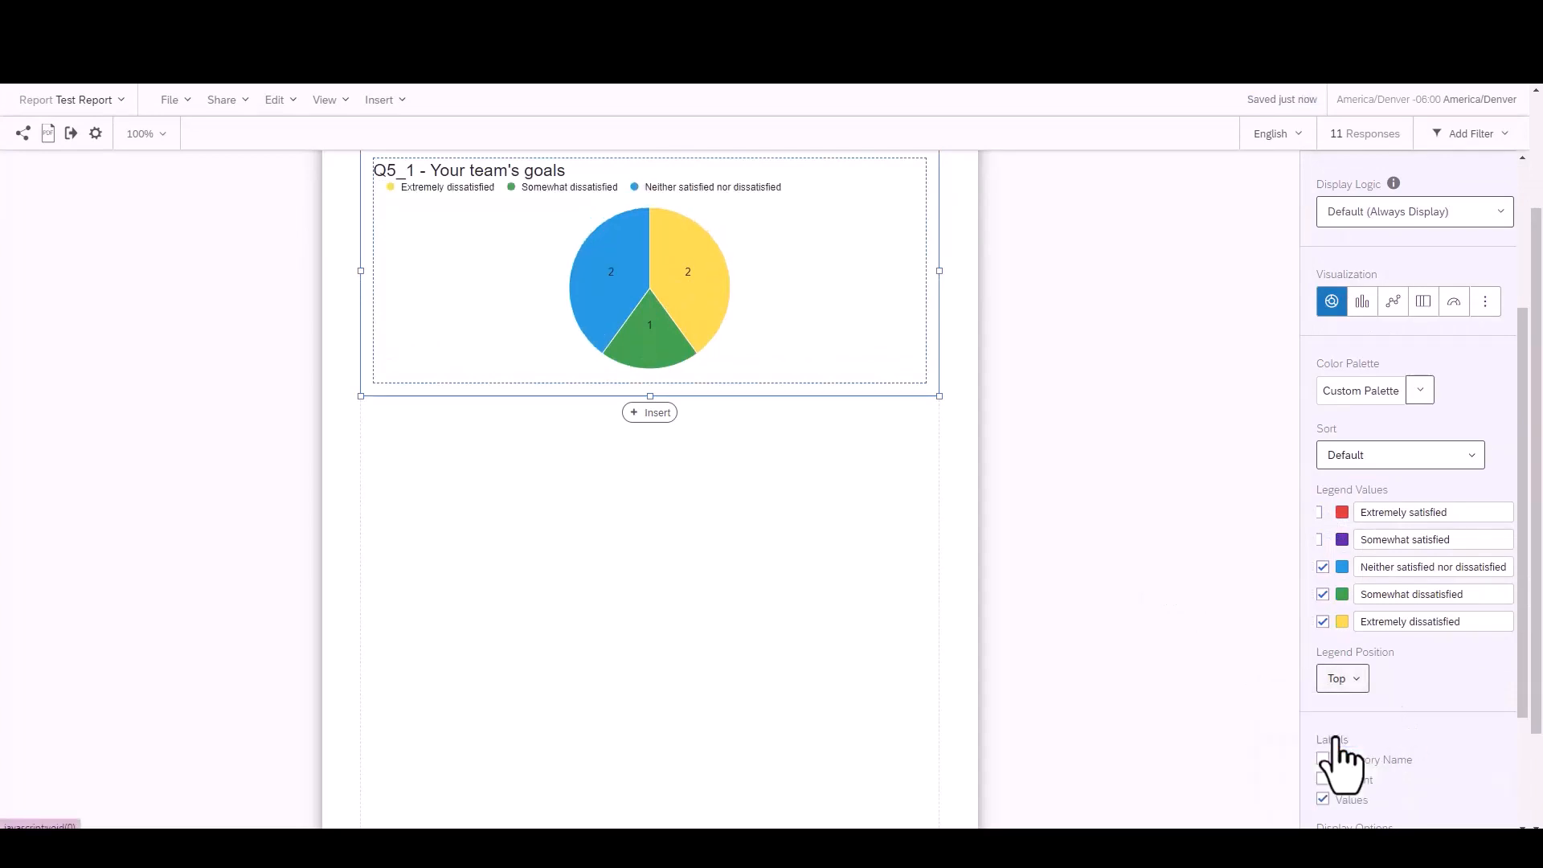
scroll(1447, 662, "down", 1)
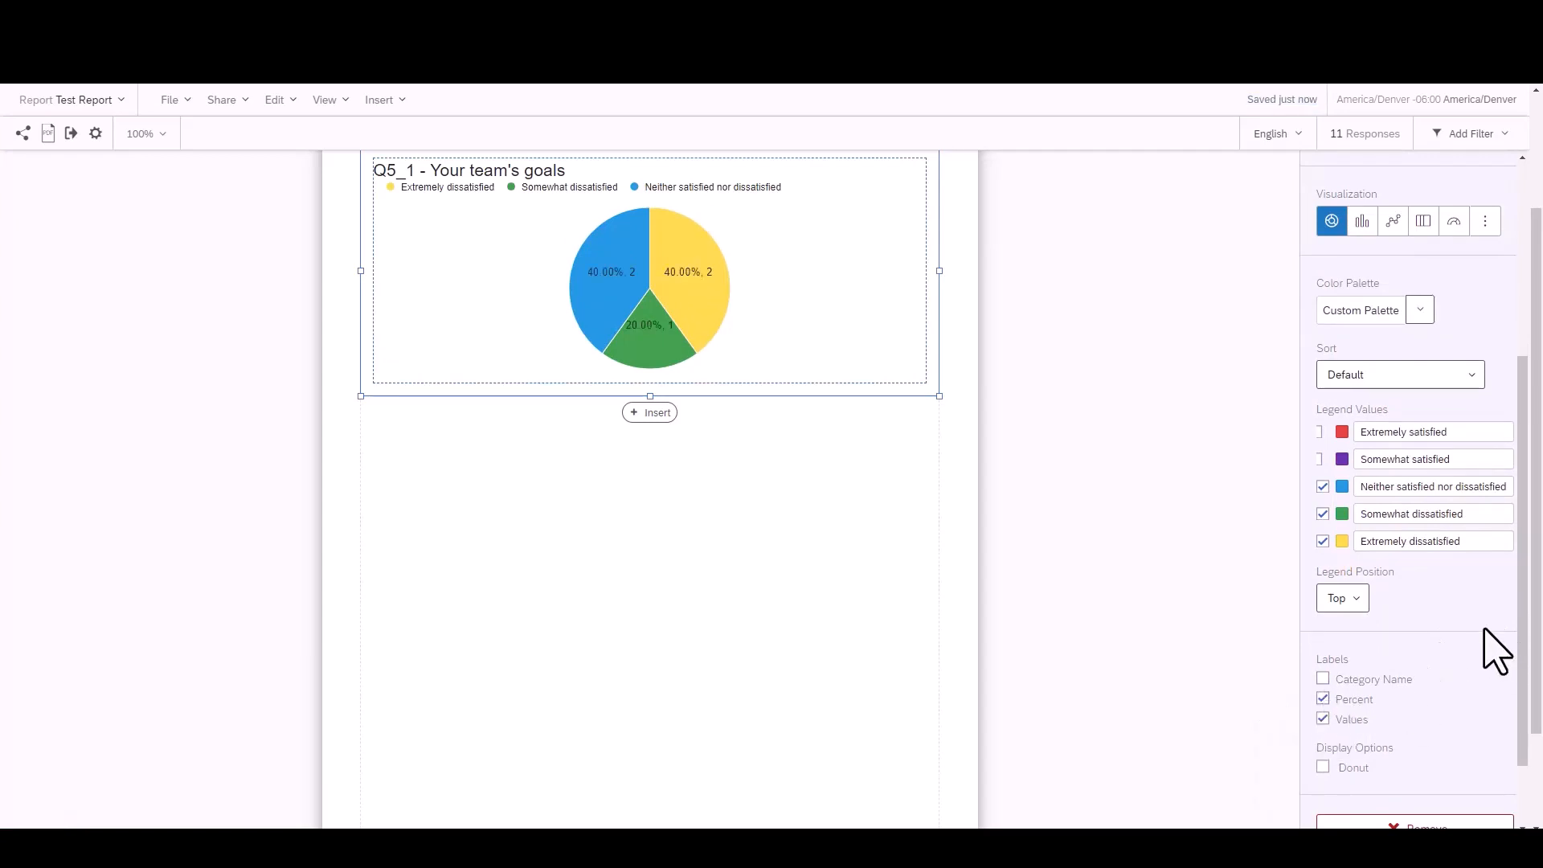
Step: Show the Extremely satisfied and Somewhat satisfied values in the pie chart again
scroll(1475, 648, "up", 3)
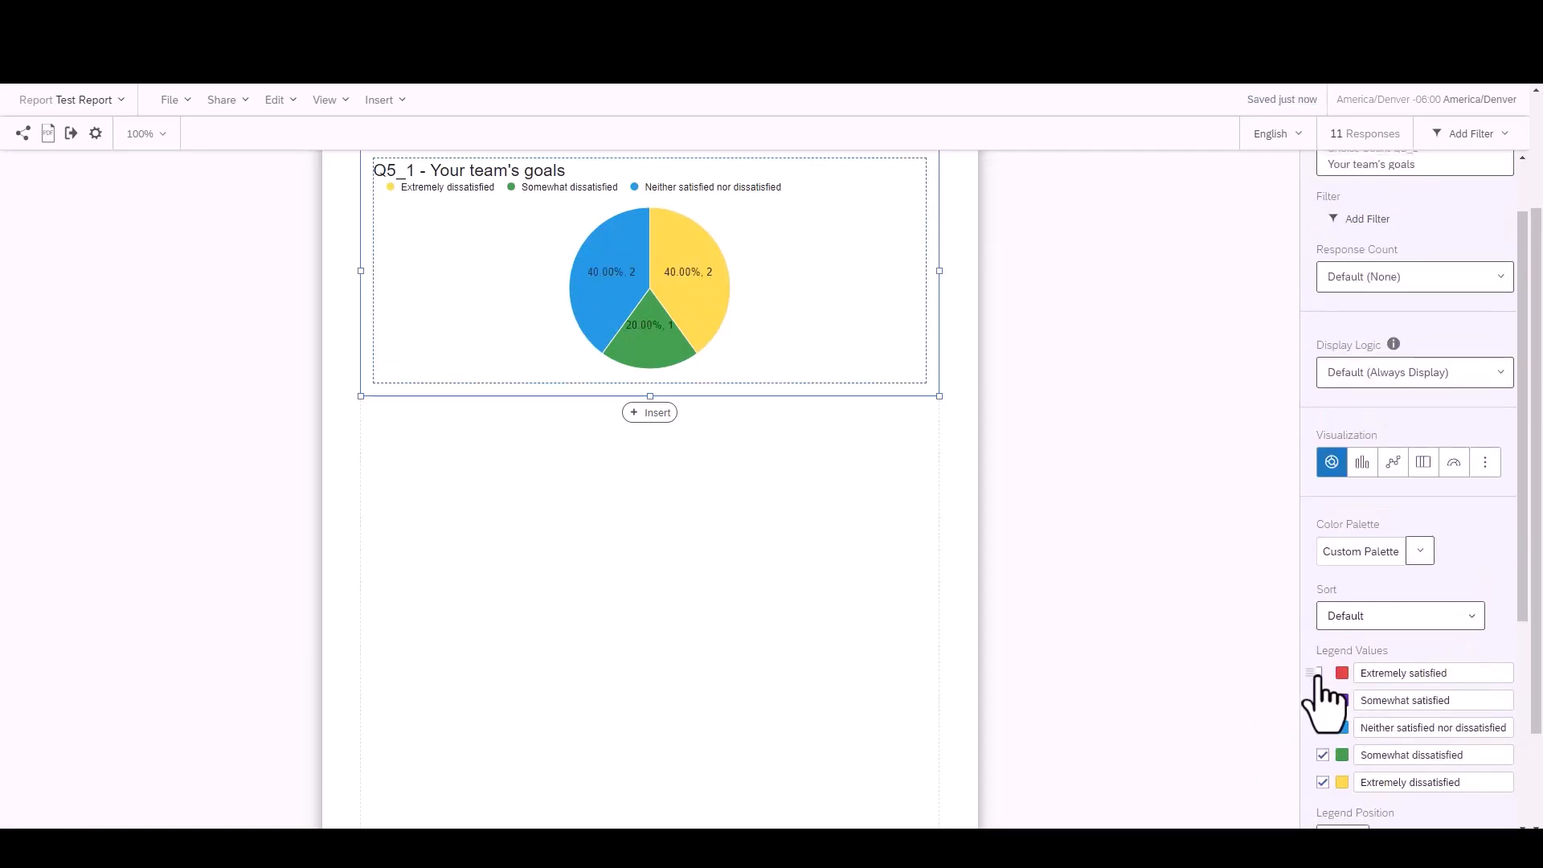
left_click(1321, 674)
left_click(1321, 699)
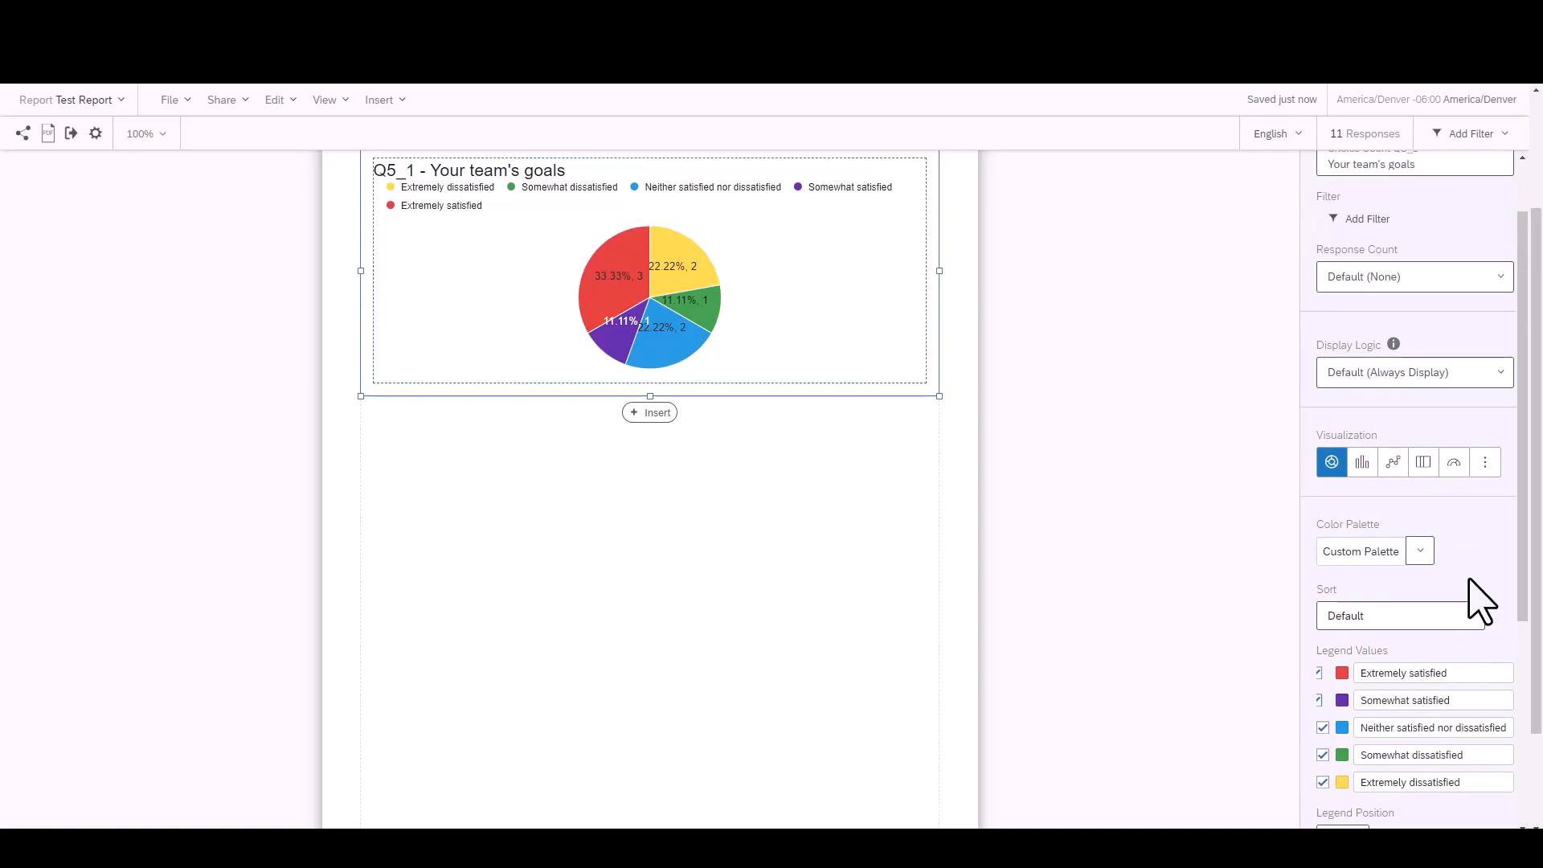
Step: Recolour the pie chart with the soft palette of teal, orange, periwinkle, pink and lime green
left_click(1420, 552)
scroll(1350, 530, "down", 3)
scroll(1358, 553, "down", 5)
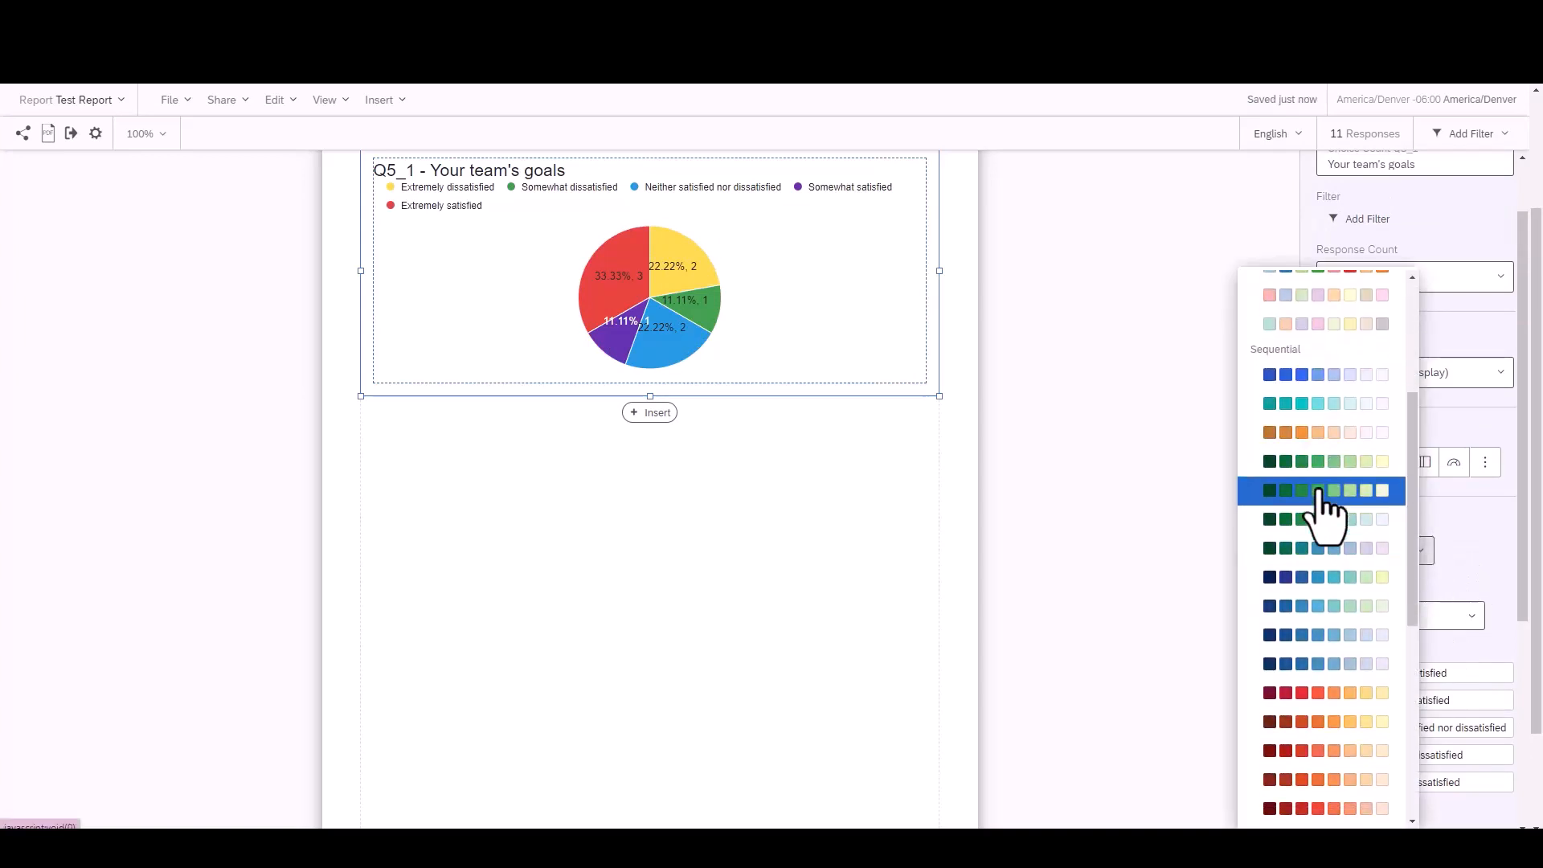
left_click(1330, 637)
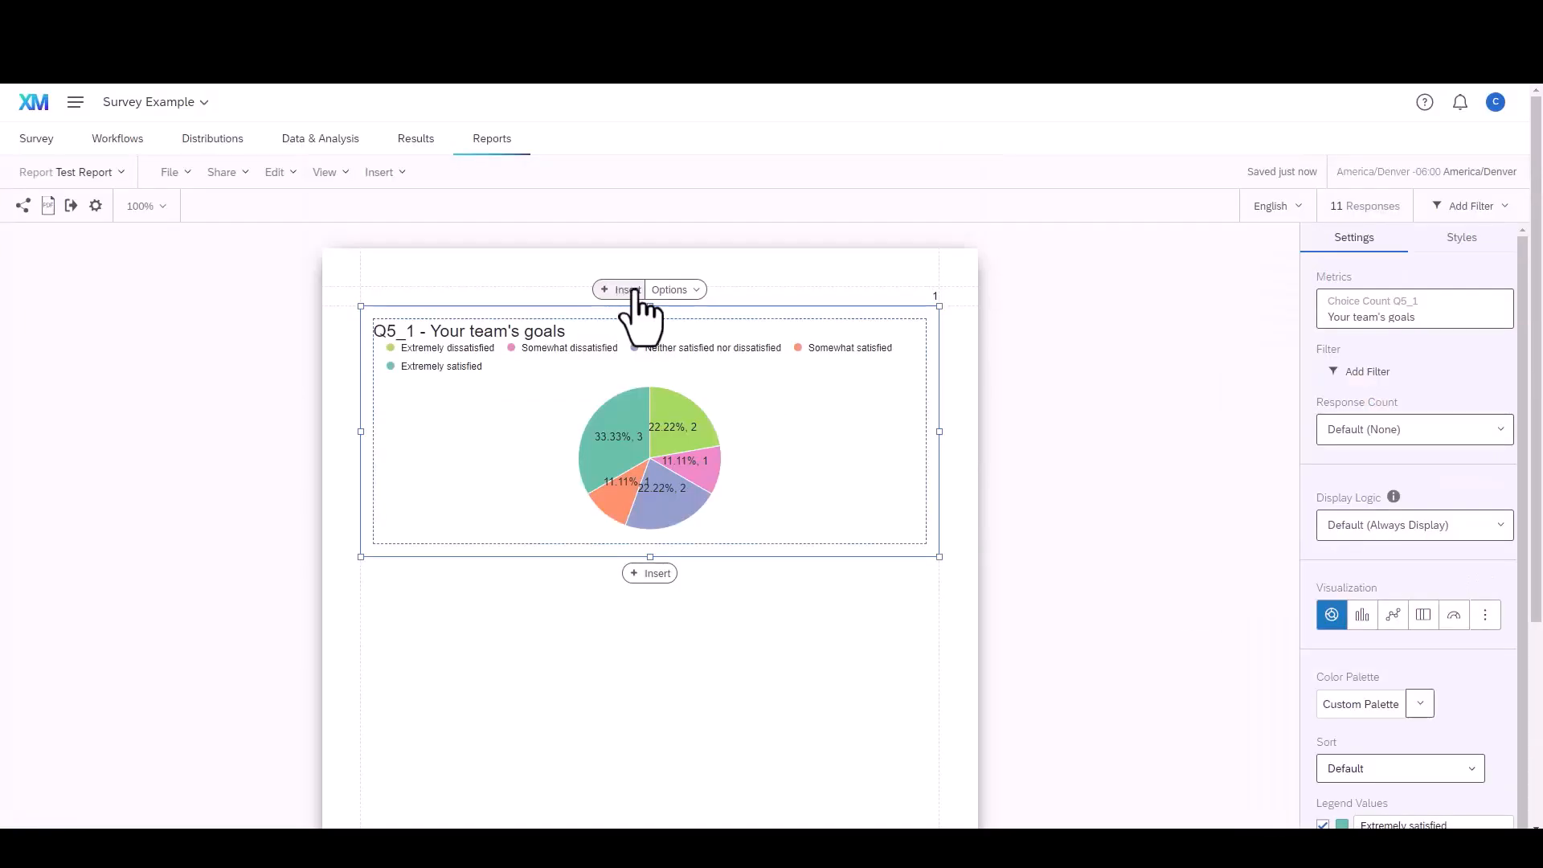
Step: Insert a text block reading "Survey Data" above the pie chart in the report
left_click(673, 289)
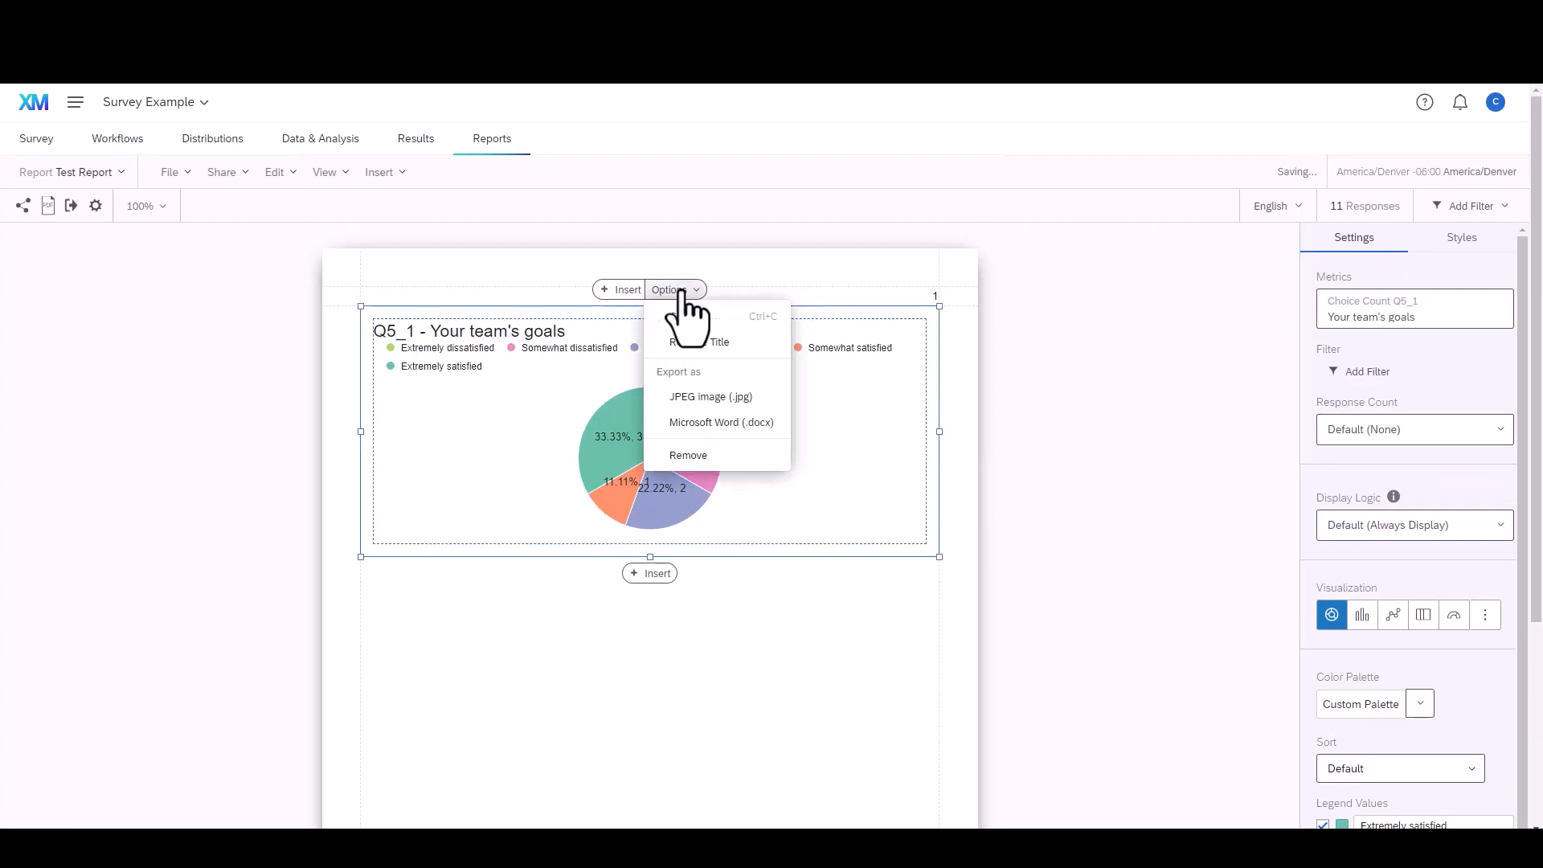
left_click(622, 291)
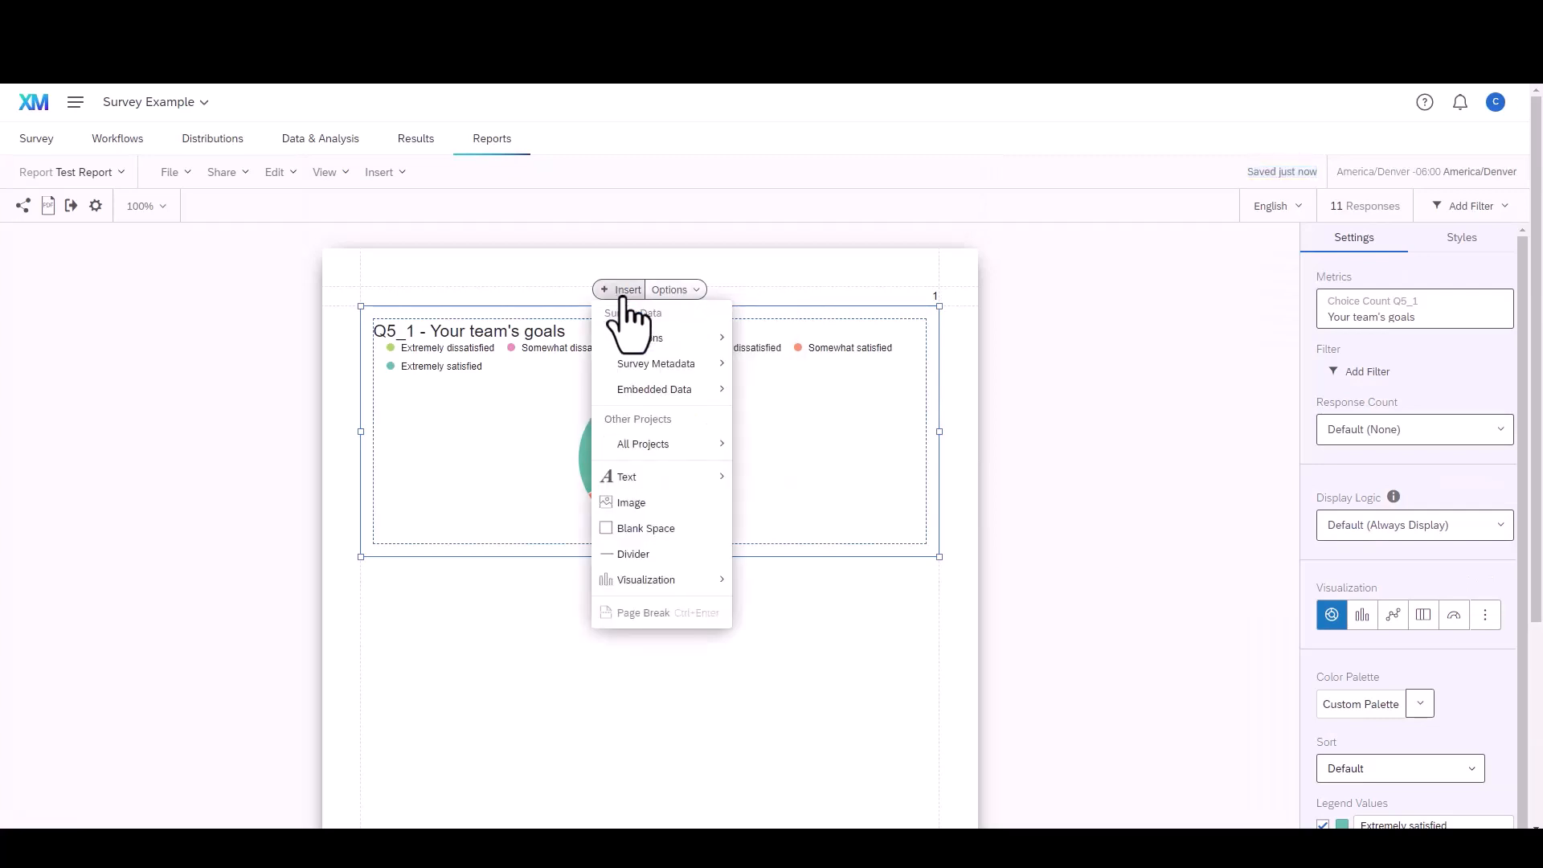
mouse_move(643, 479)
left_click(753, 479)
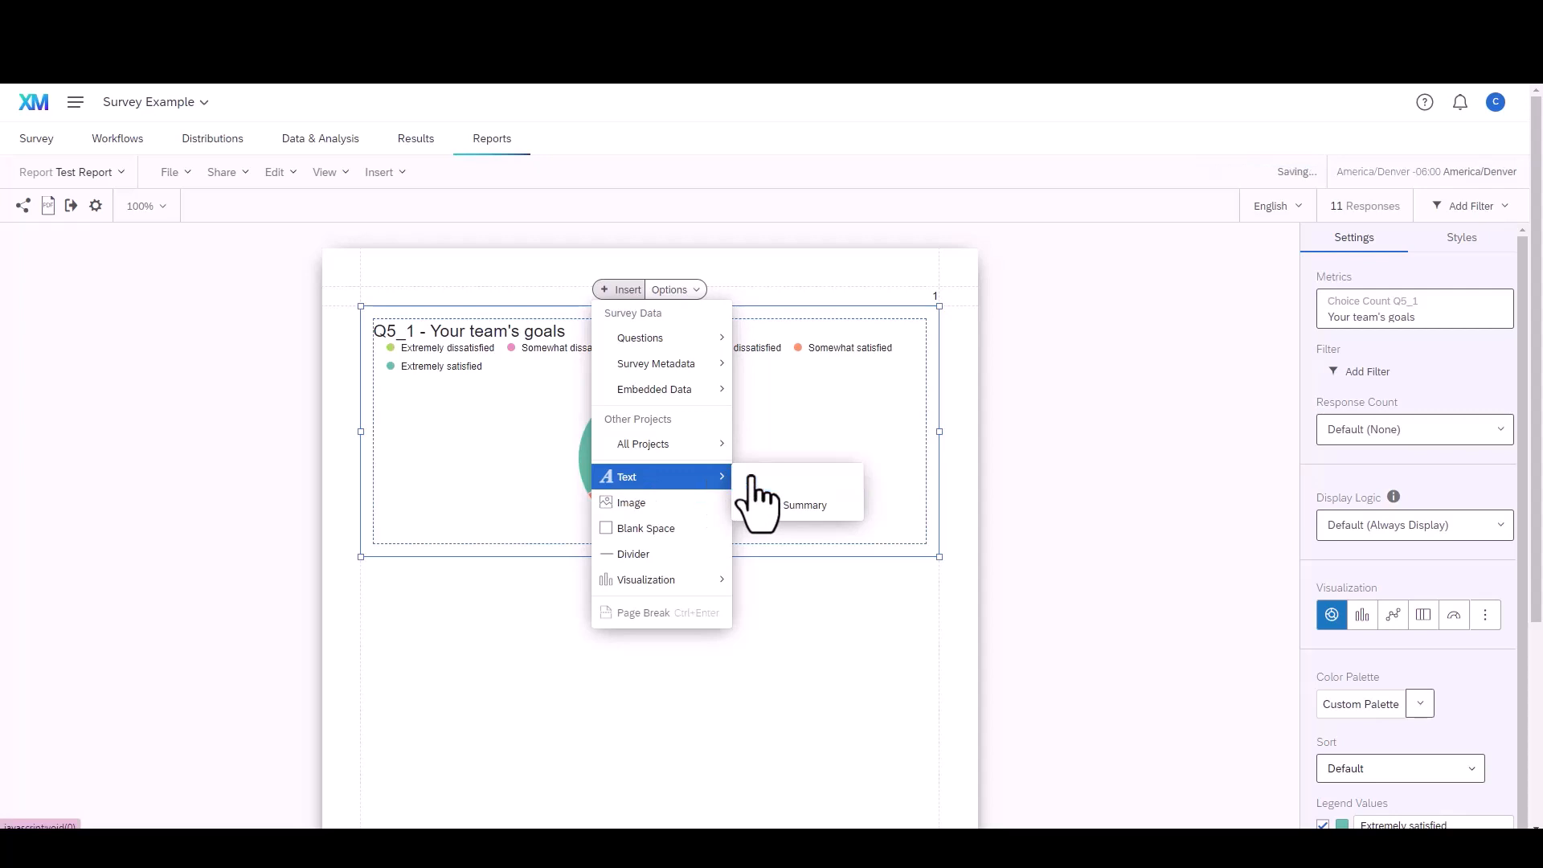
double_click(459, 175)
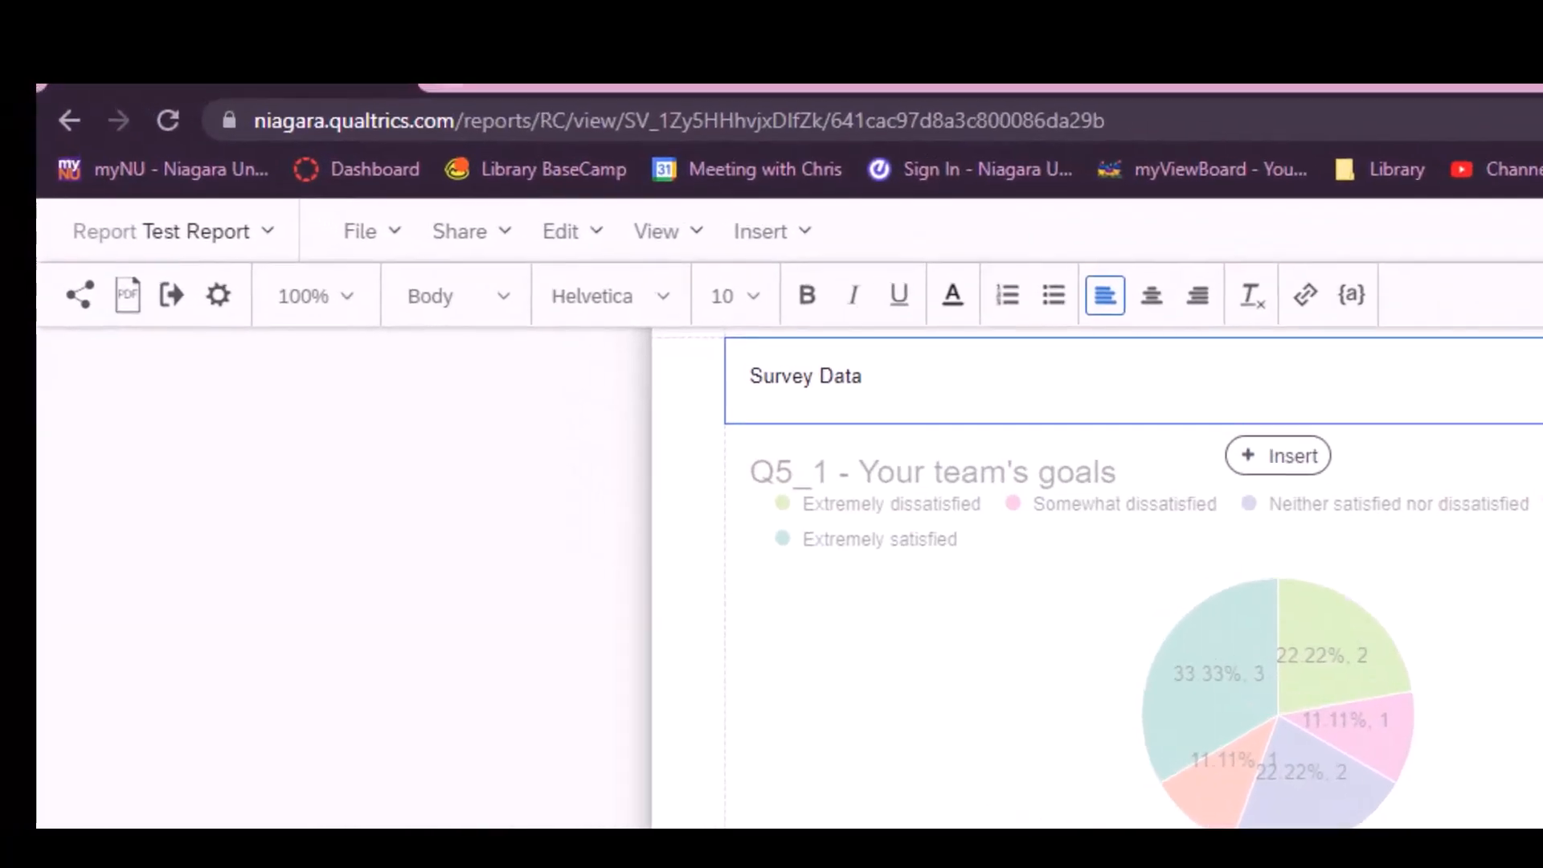
left_click(1266, 768)
Step: Insert question Q9#1 - Best Wings with all choices below the pie chart and display it as a bar chart
left_click(668, 490)
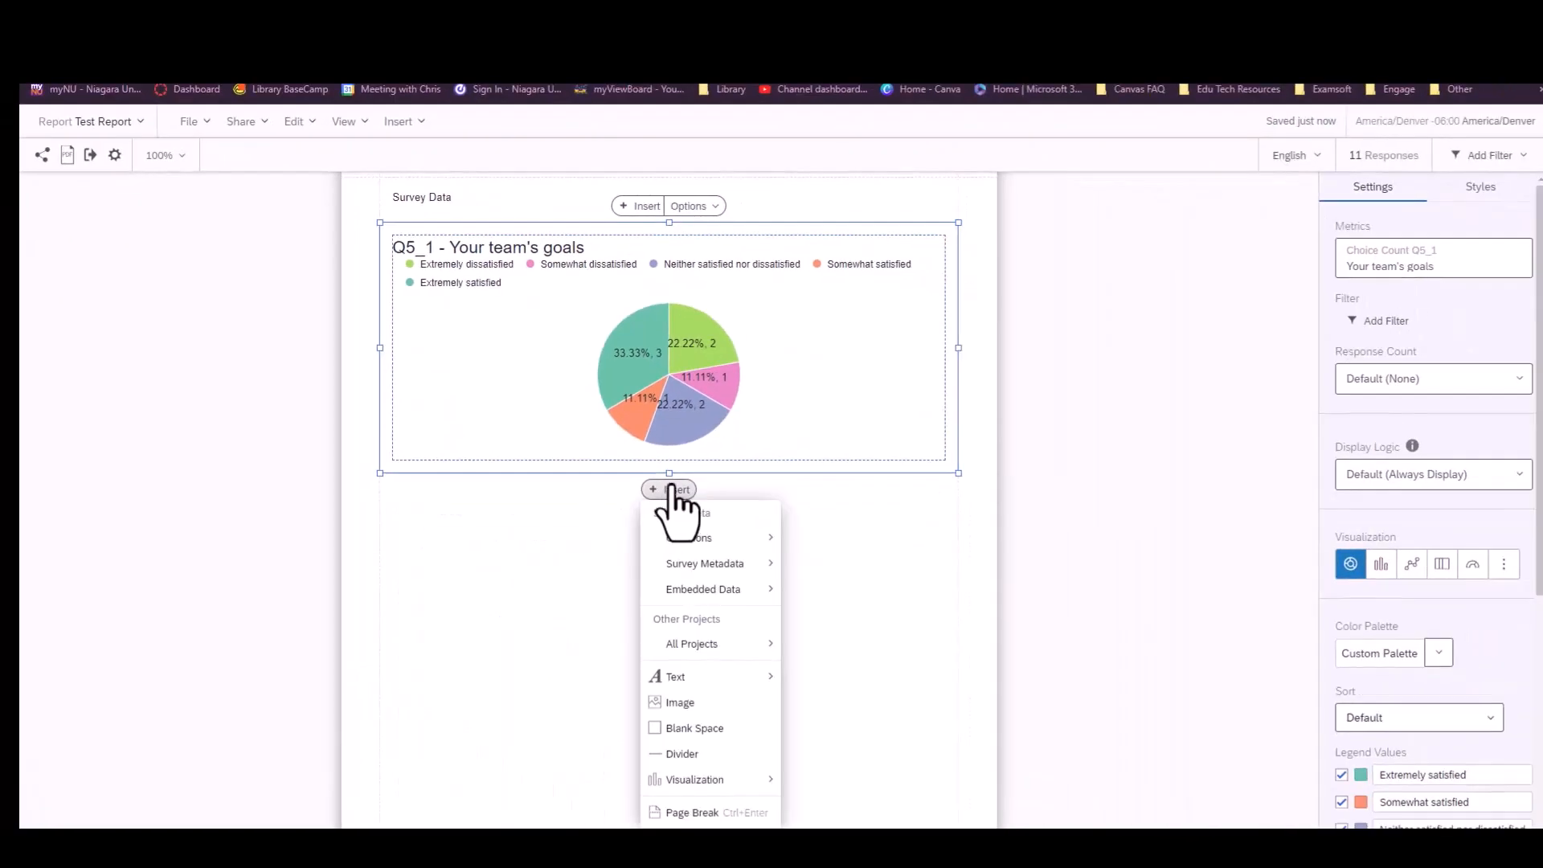
mouse_move(668, 537)
scroll(878, 629, "down", 2)
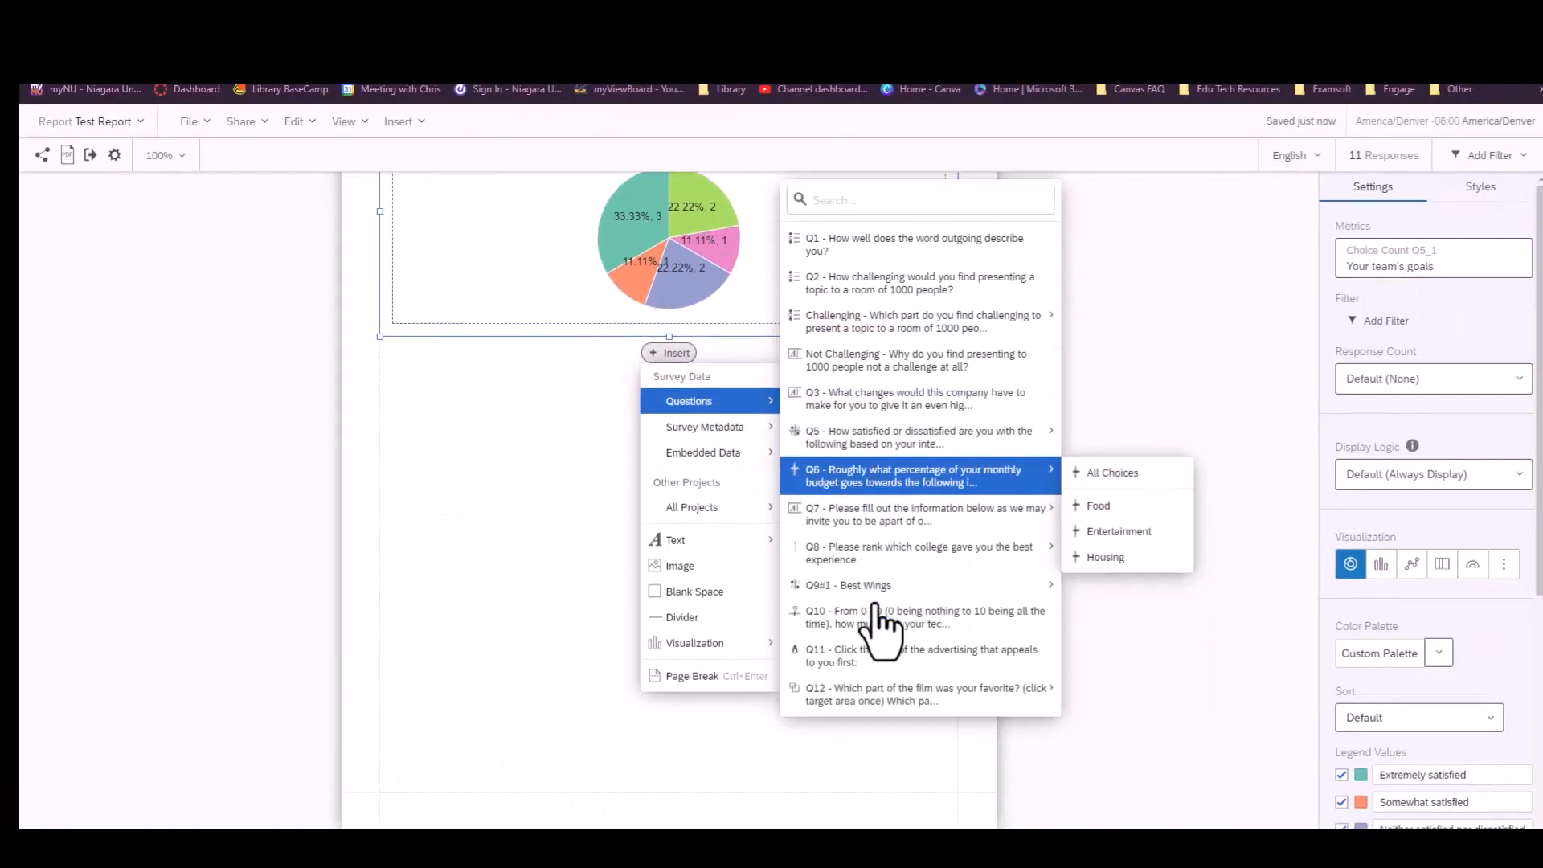
mouse_move(872, 581)
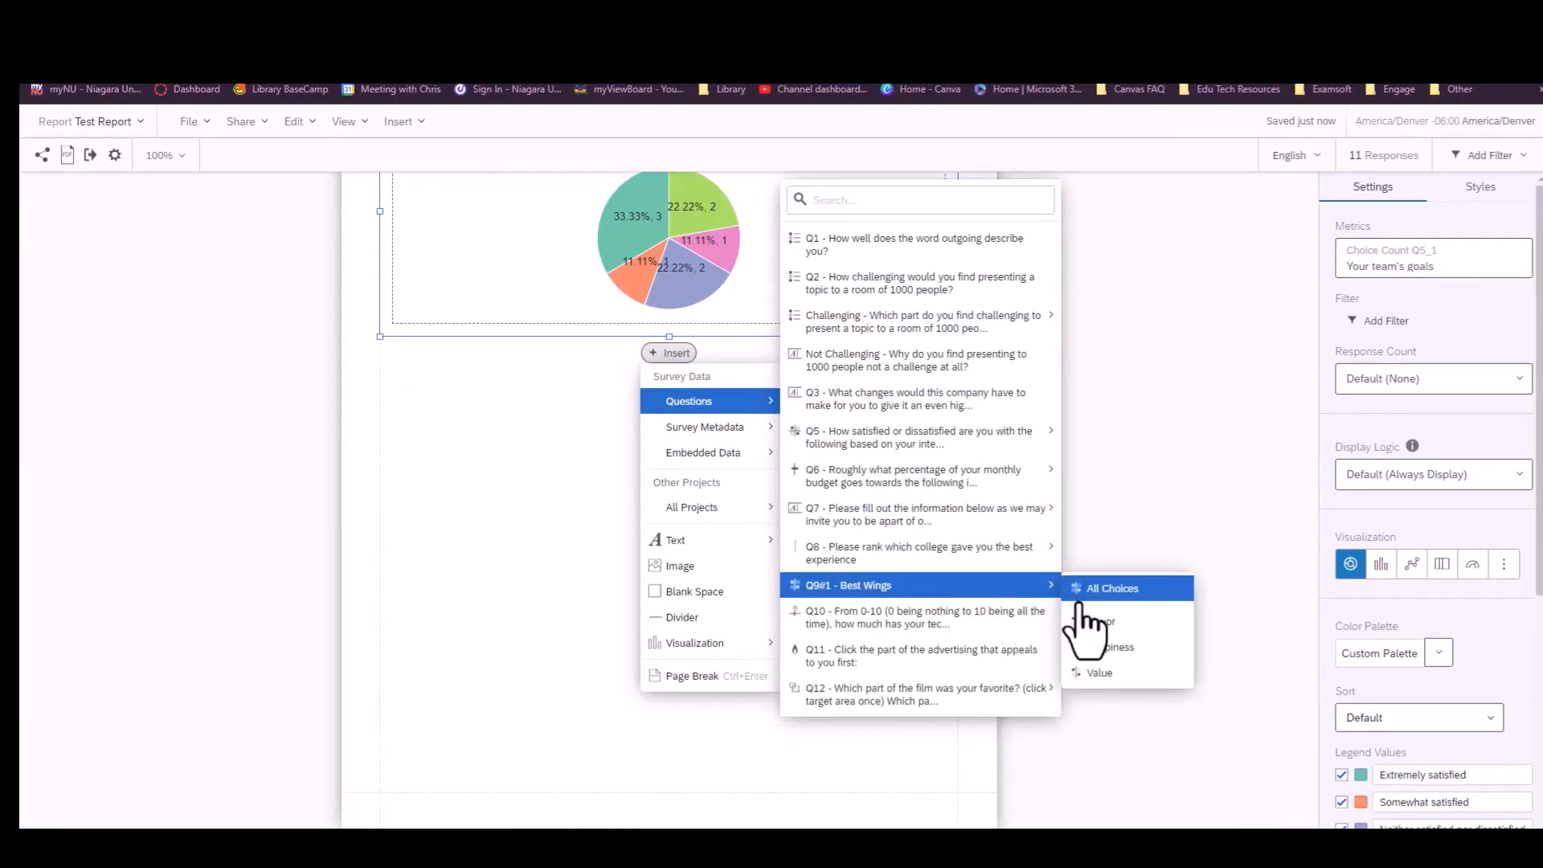
left_click(1104, 595)
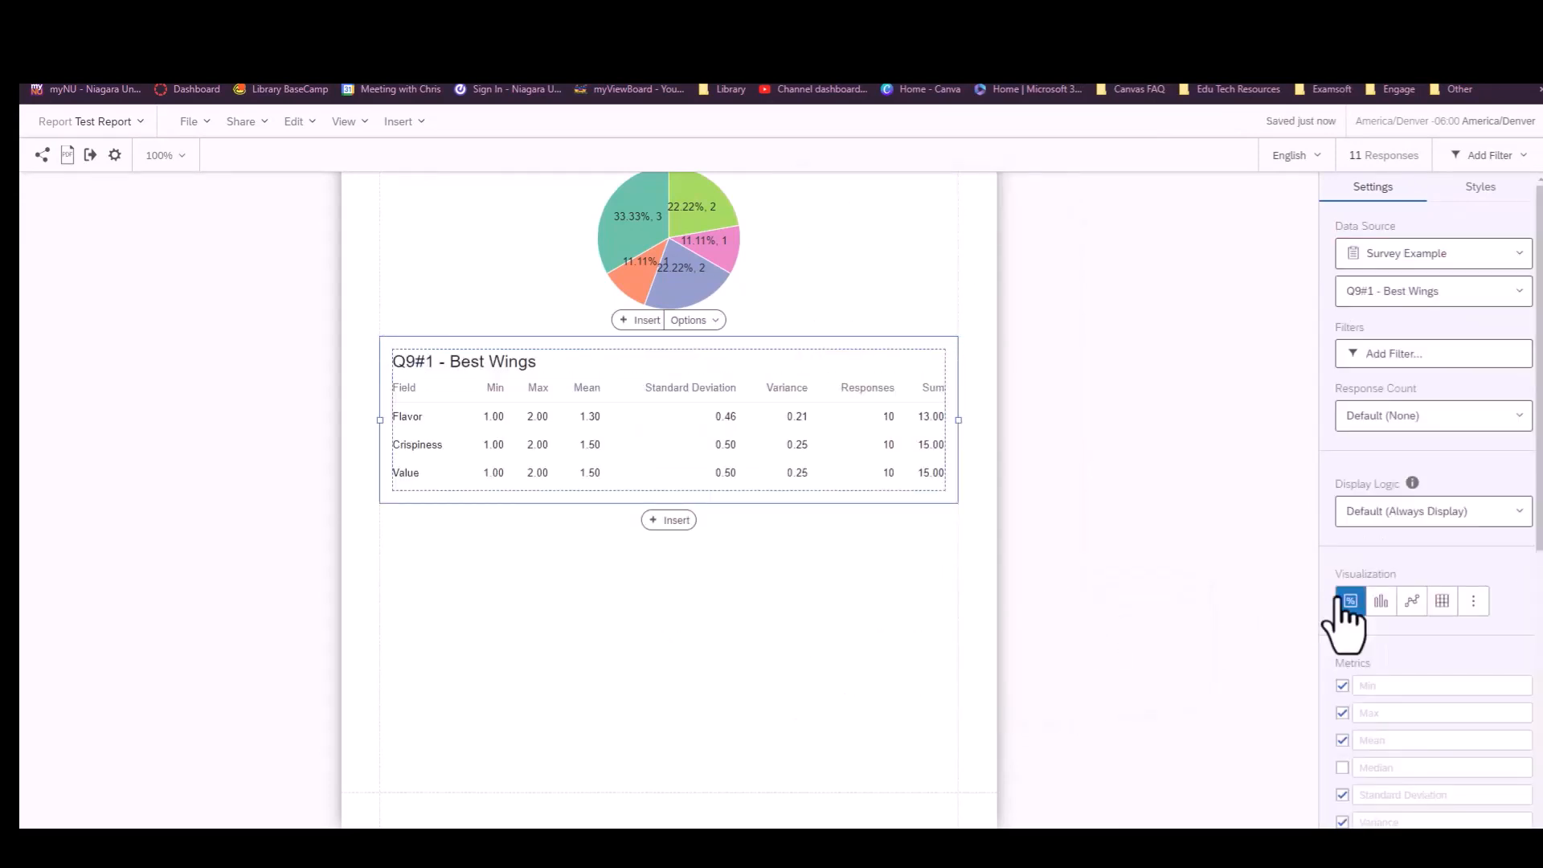
left_click(1381, 603)
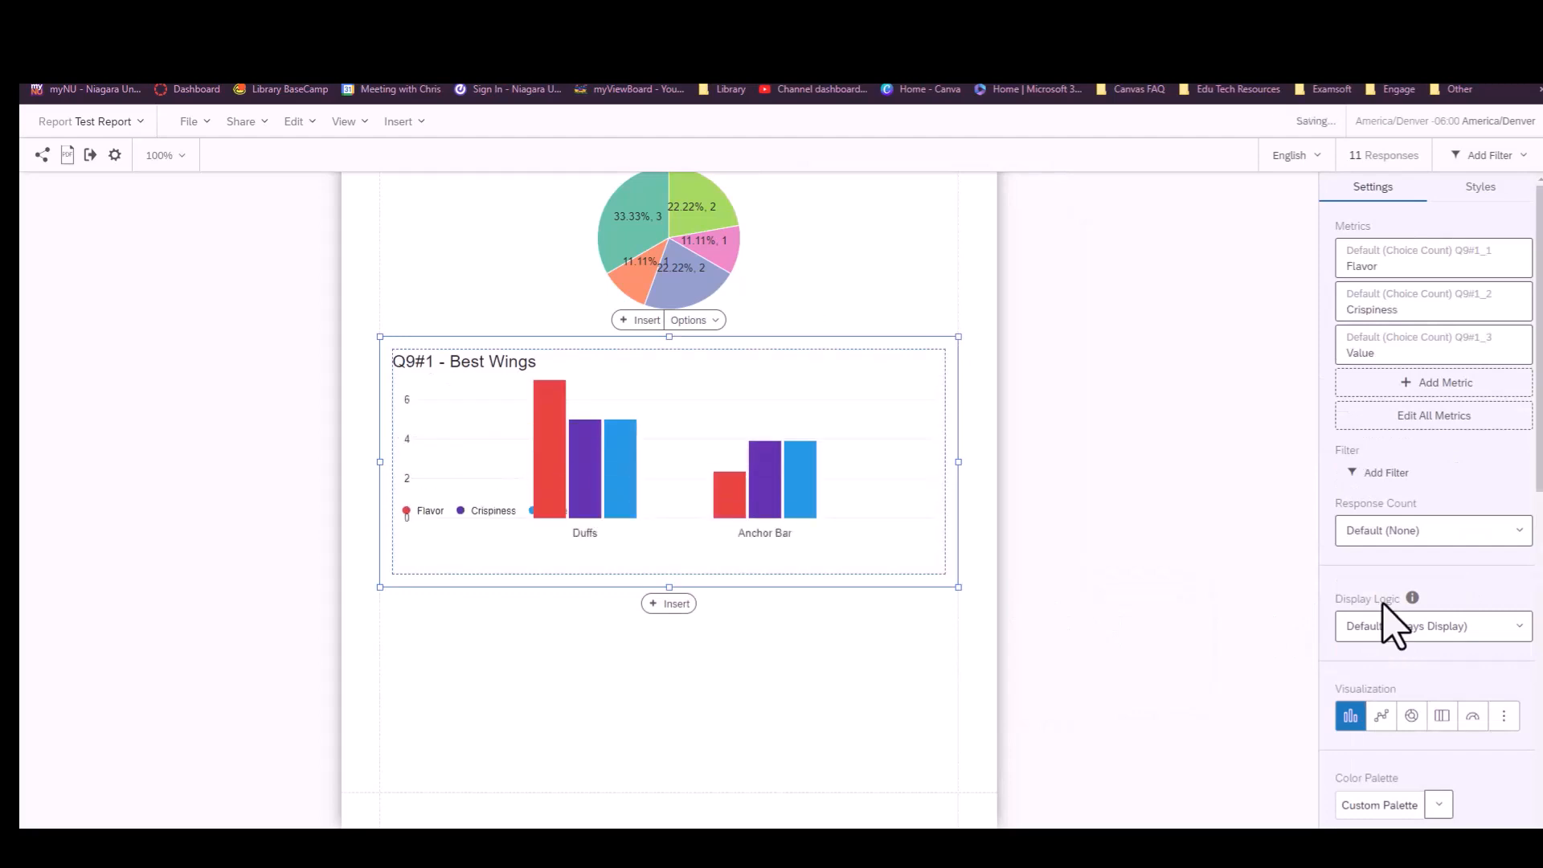
Step: Try an additional metric in the Best Wings bar chart using Q1 about the word outgoing, and remove it again
left_click(1407, 363)
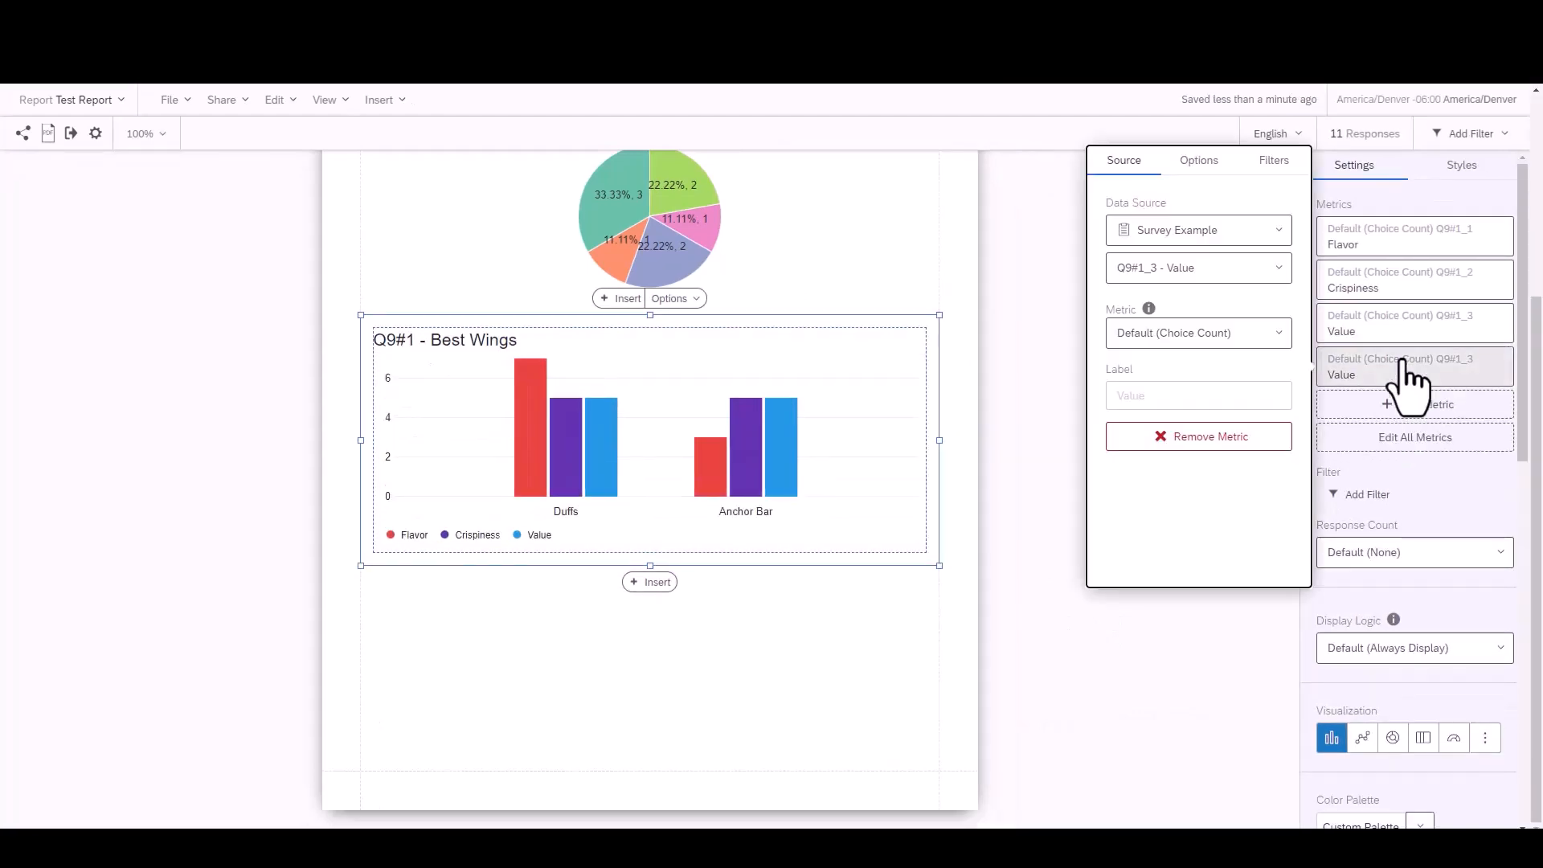
left_click(1263, 268)
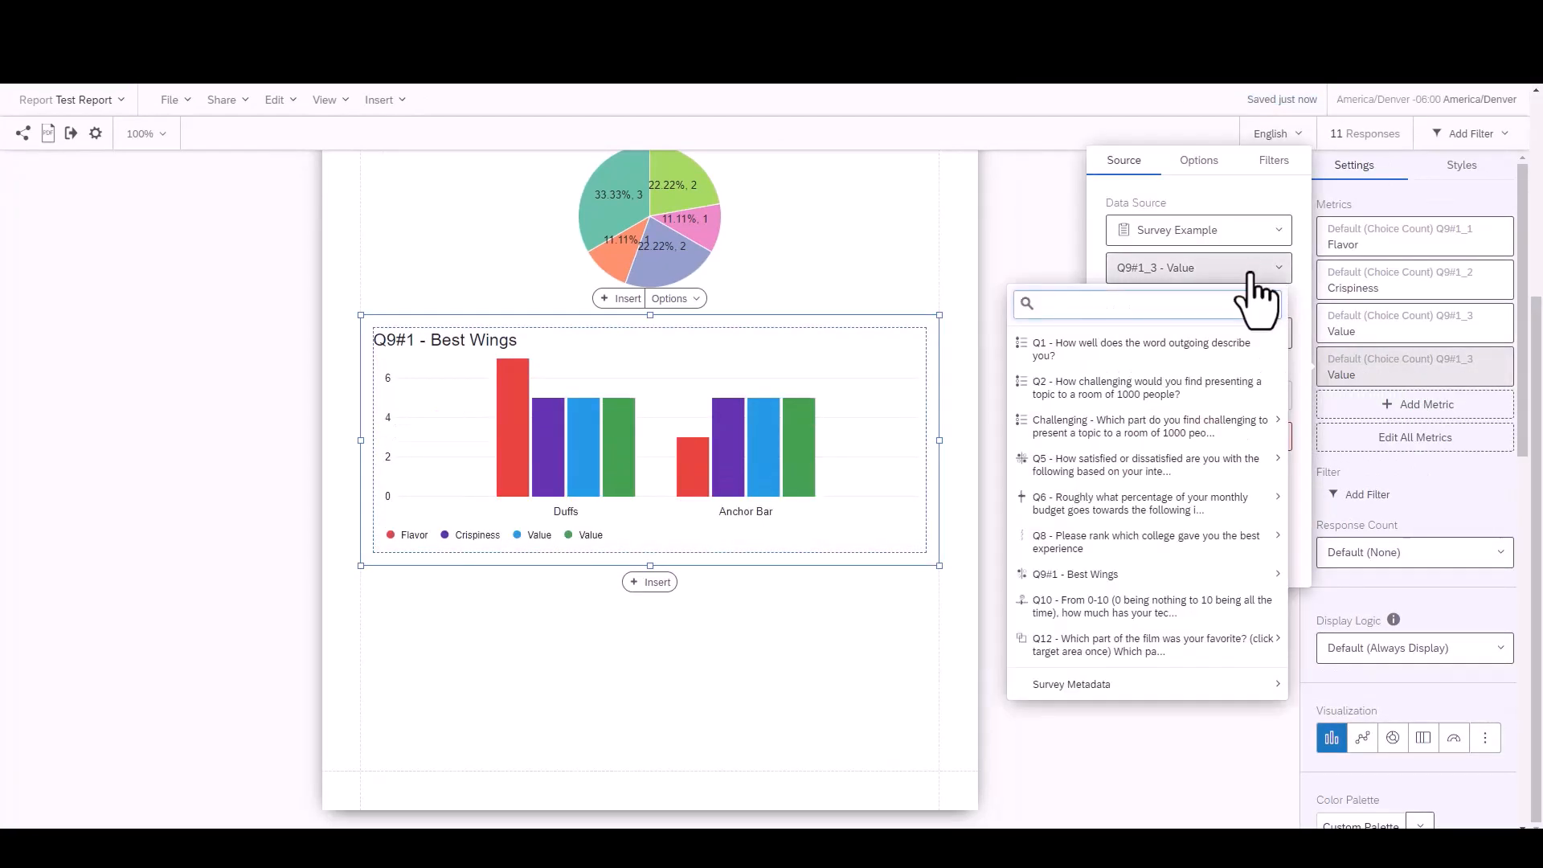
left_click(1203, 354)
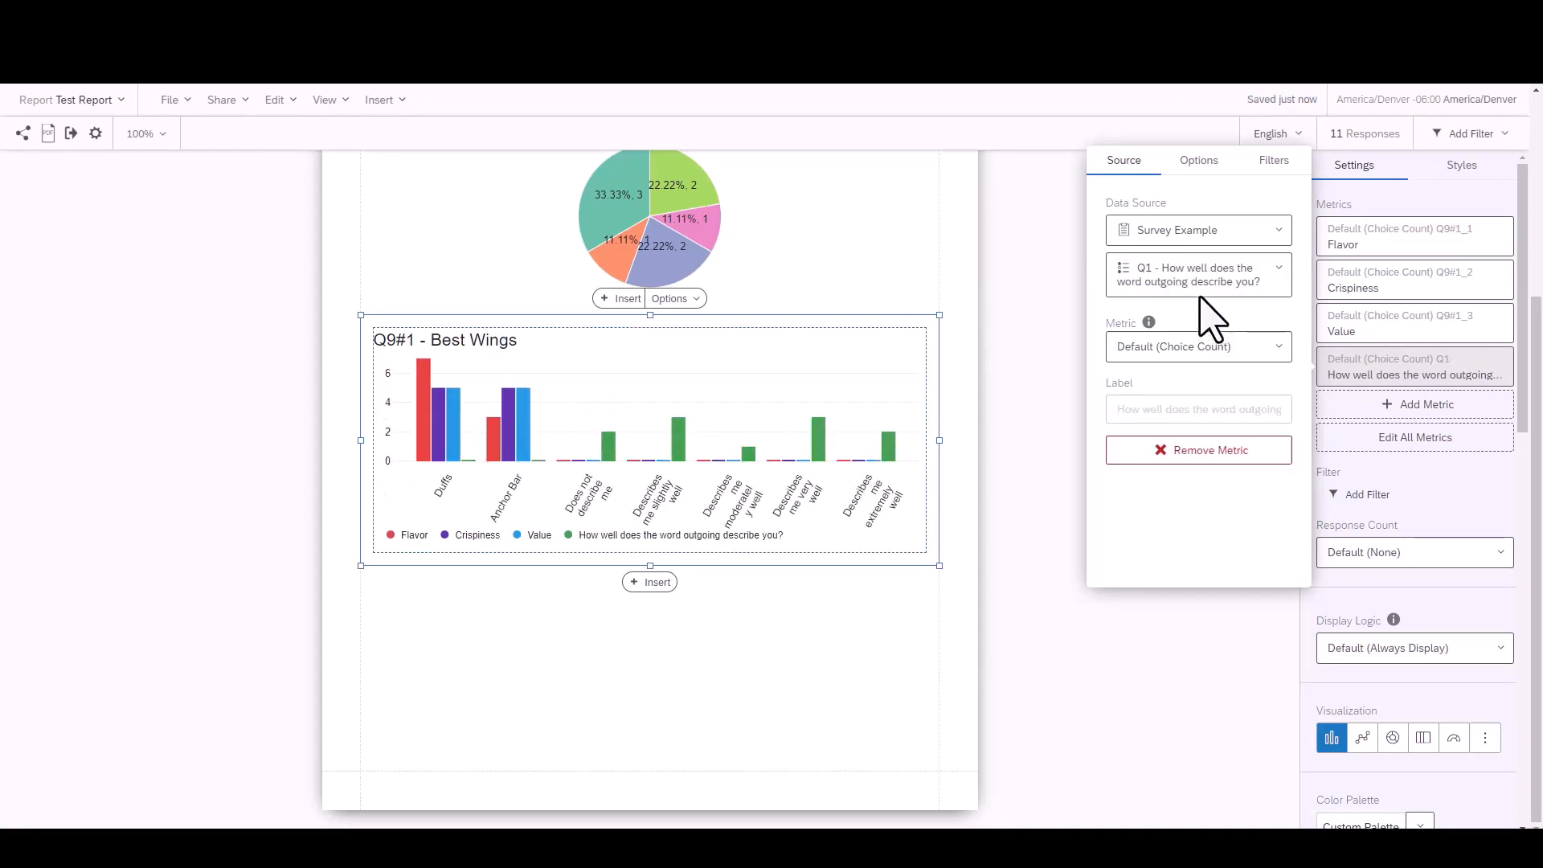
left_click(1230, 450)
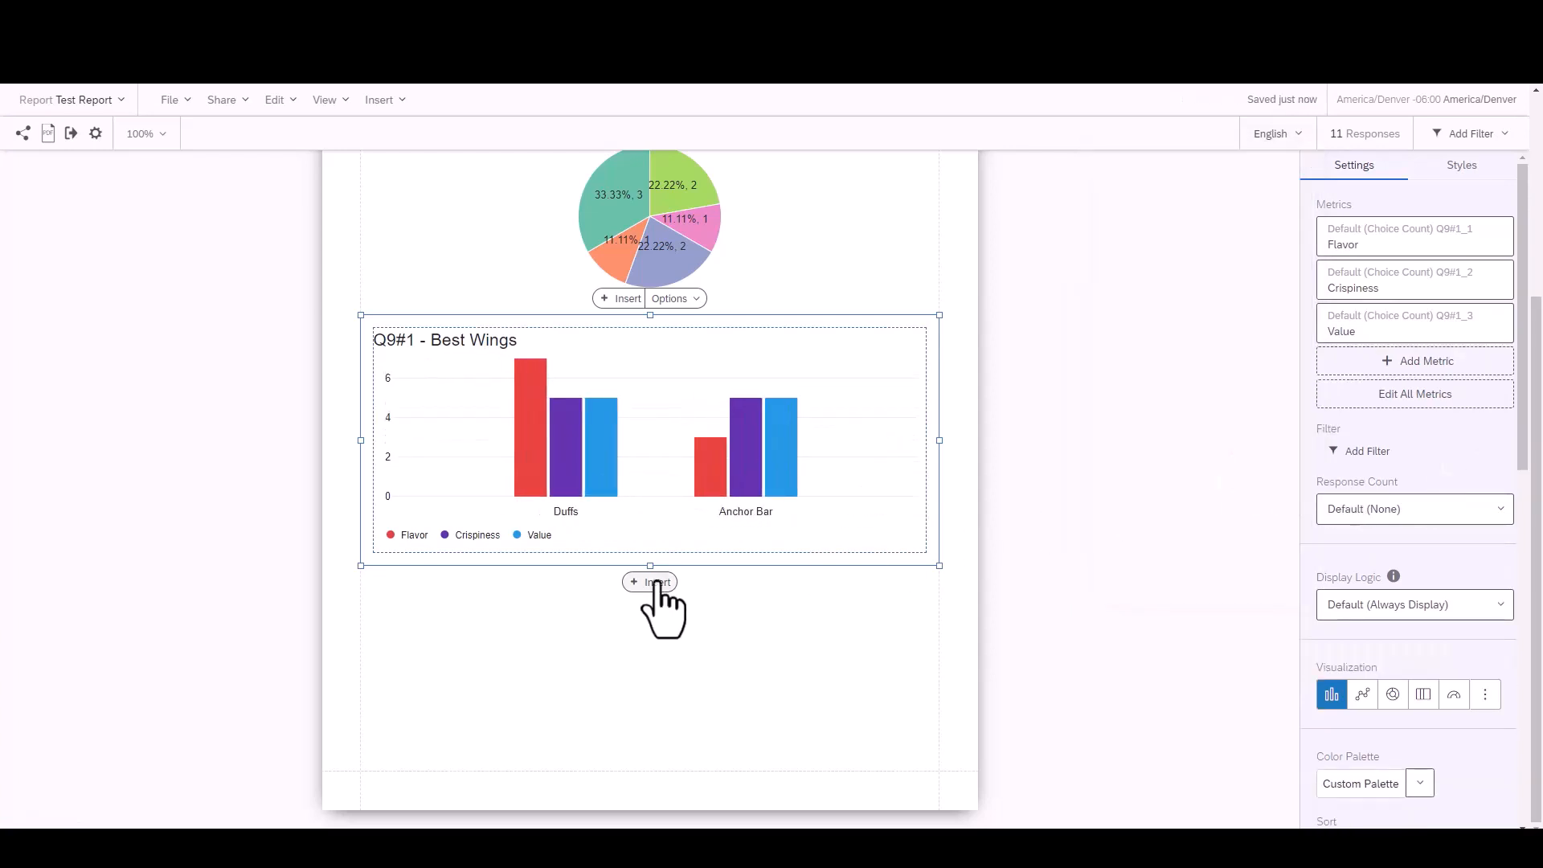
Step: Insert a page break below the Best Wings chart and add the Q11 advertising heat map on the new page, enlarged to the full image
left_click(653, 582)
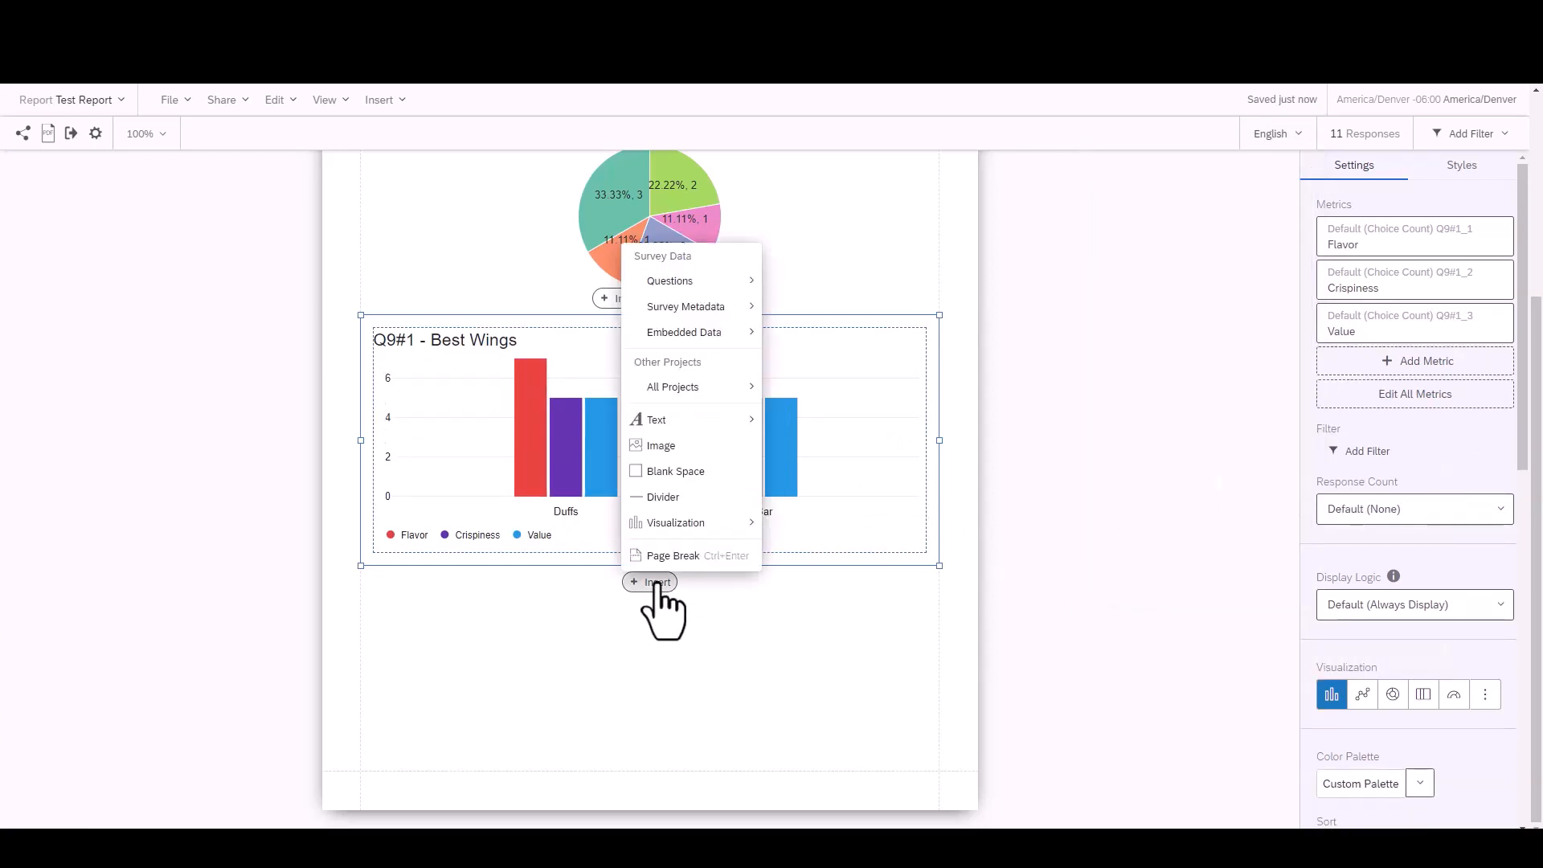
left_click(677, 556)
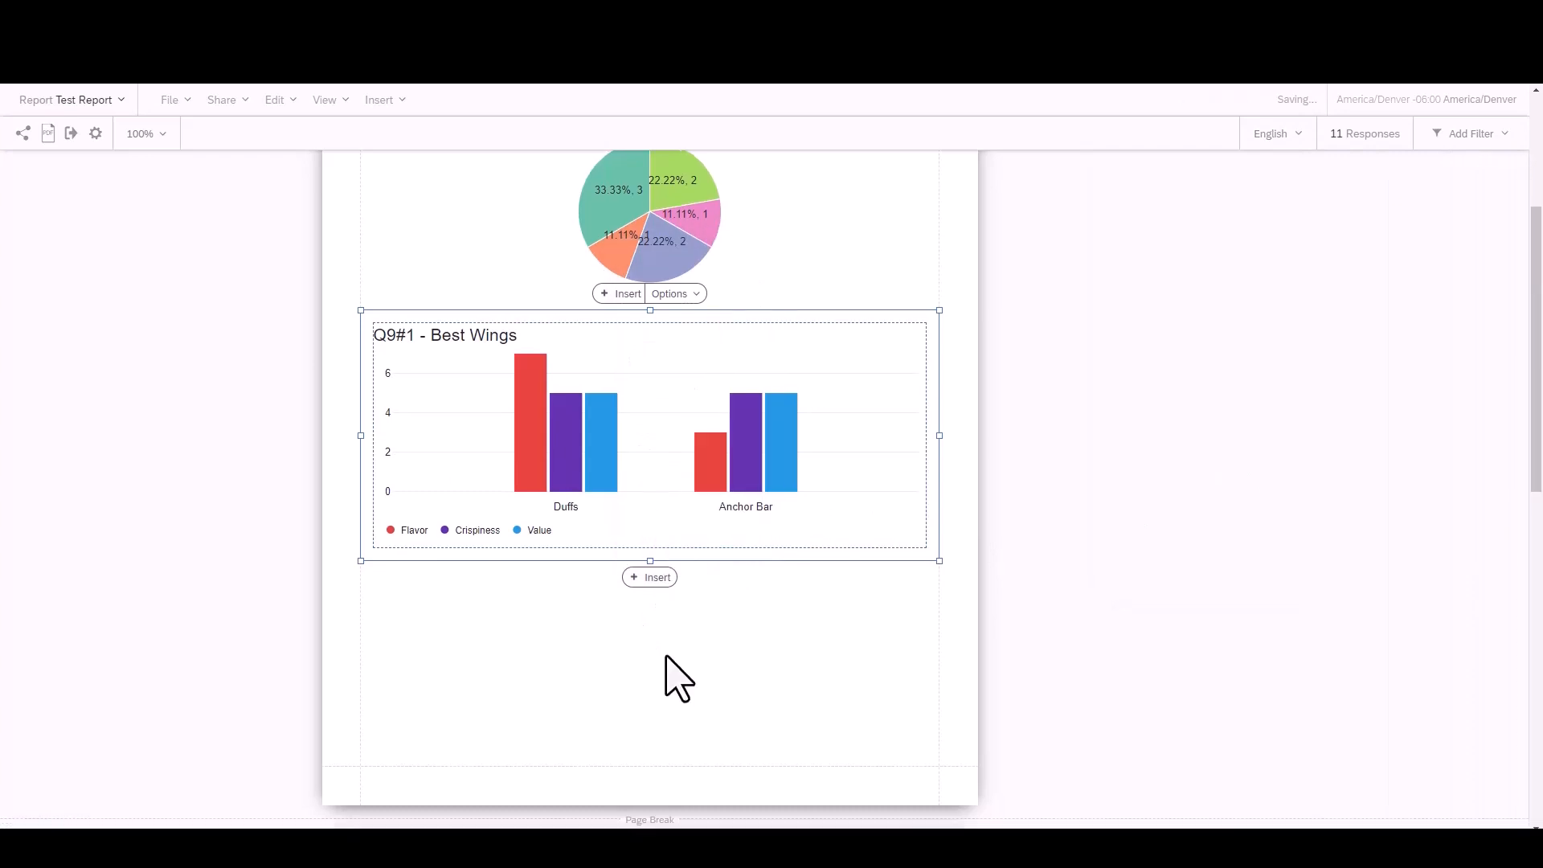
left_click(648, 363)
mouse_move(667, 559)
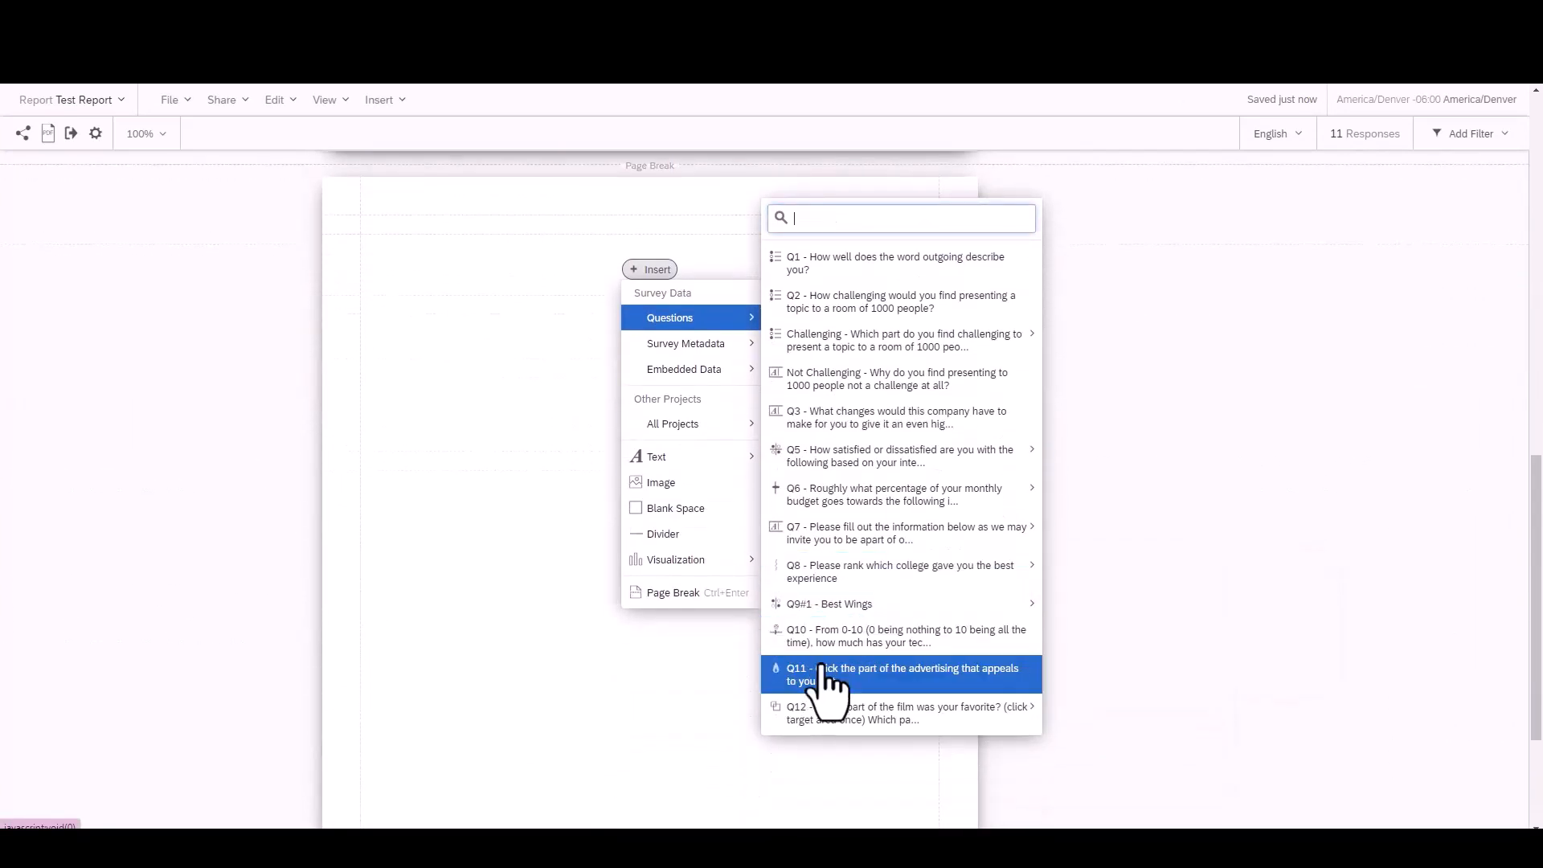
left_click(825, 680)
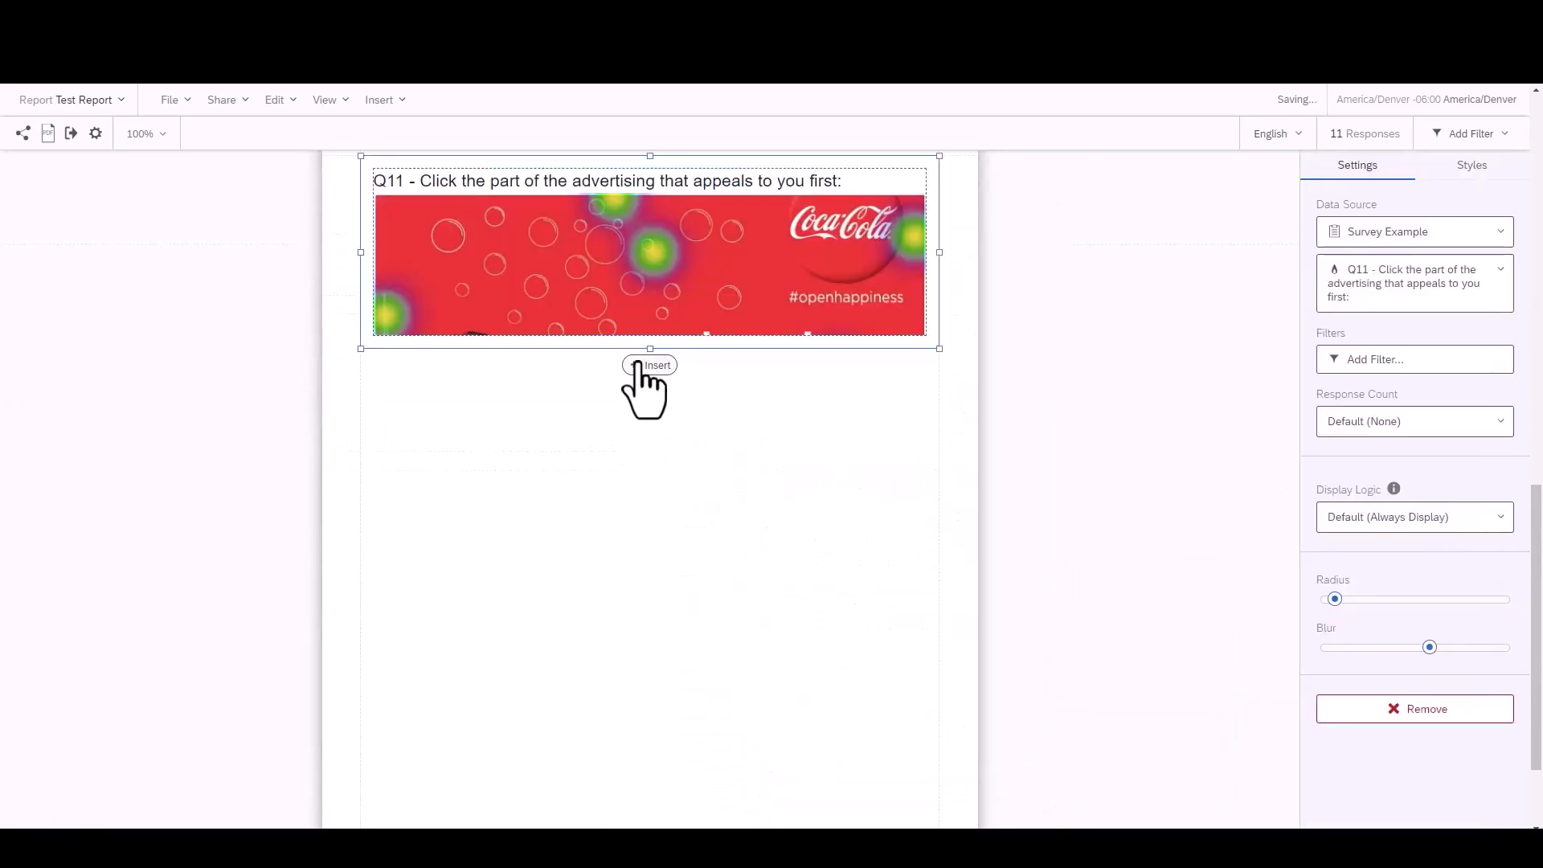
left_click_drag(654, 347, 653, 634)
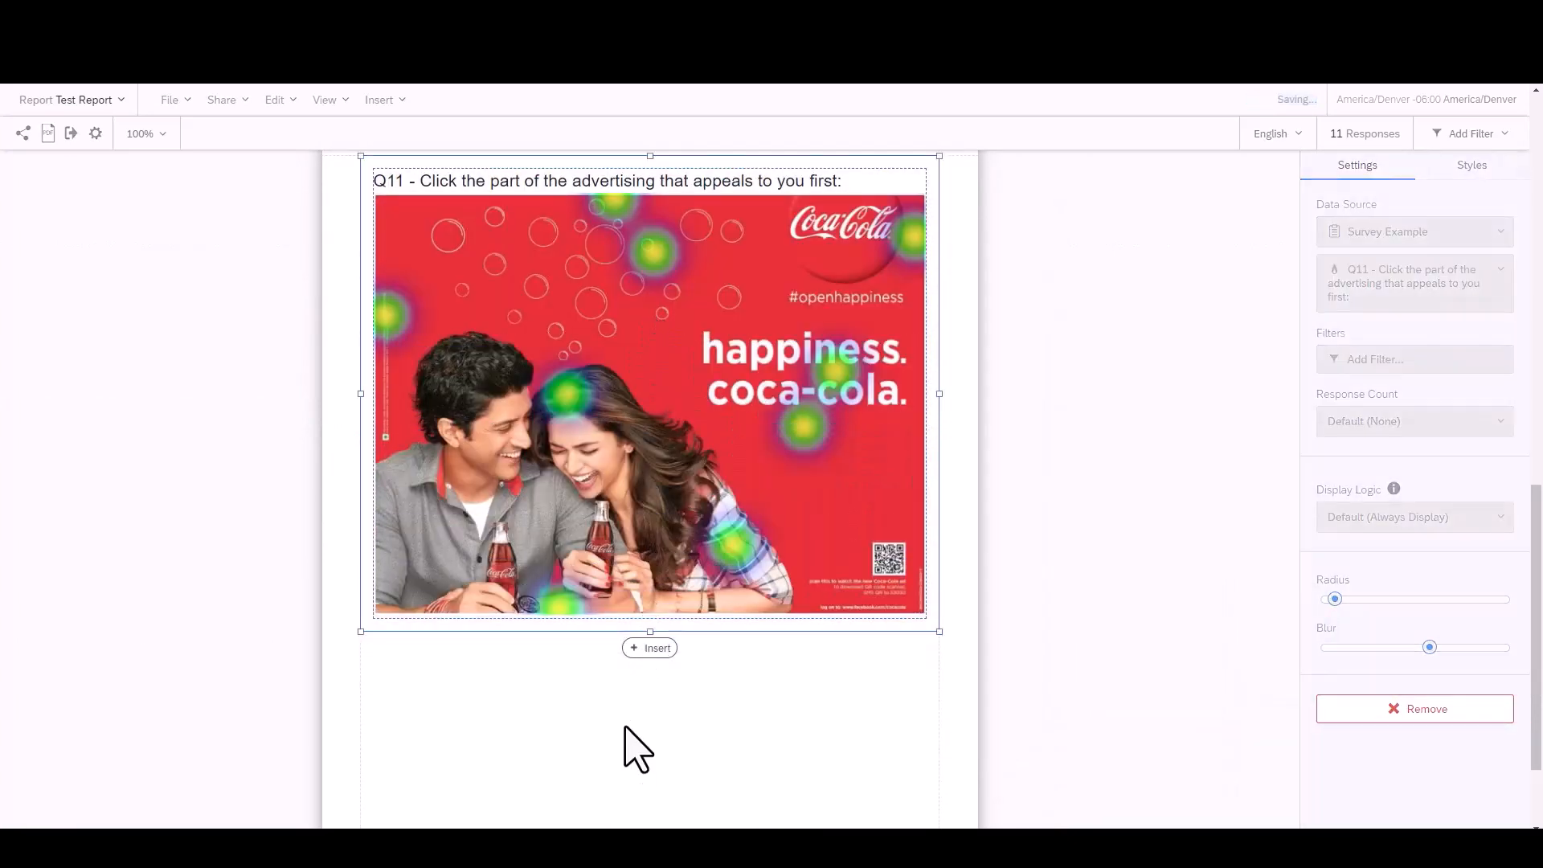
Step: Insert Q12 about the favorite film part with all choices below the heat map, as a taller breakdown bar for Region #4
scroll(626, 723, "down", 2)
left_click(651, 512)
mouse_move(683, 218)
mouse_move(824, 707)
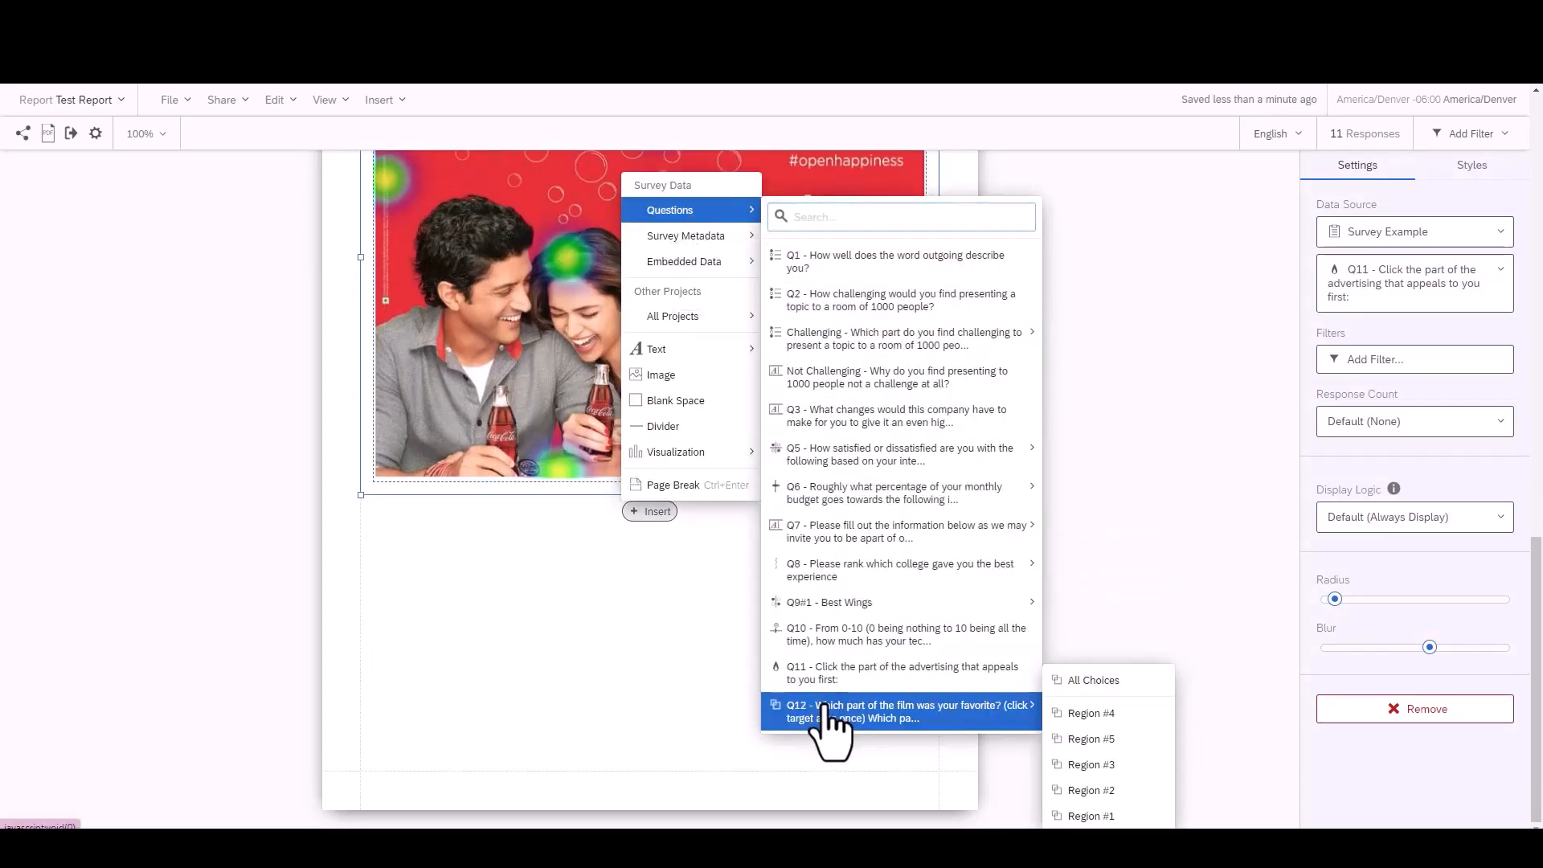
left_click(1088, 680)
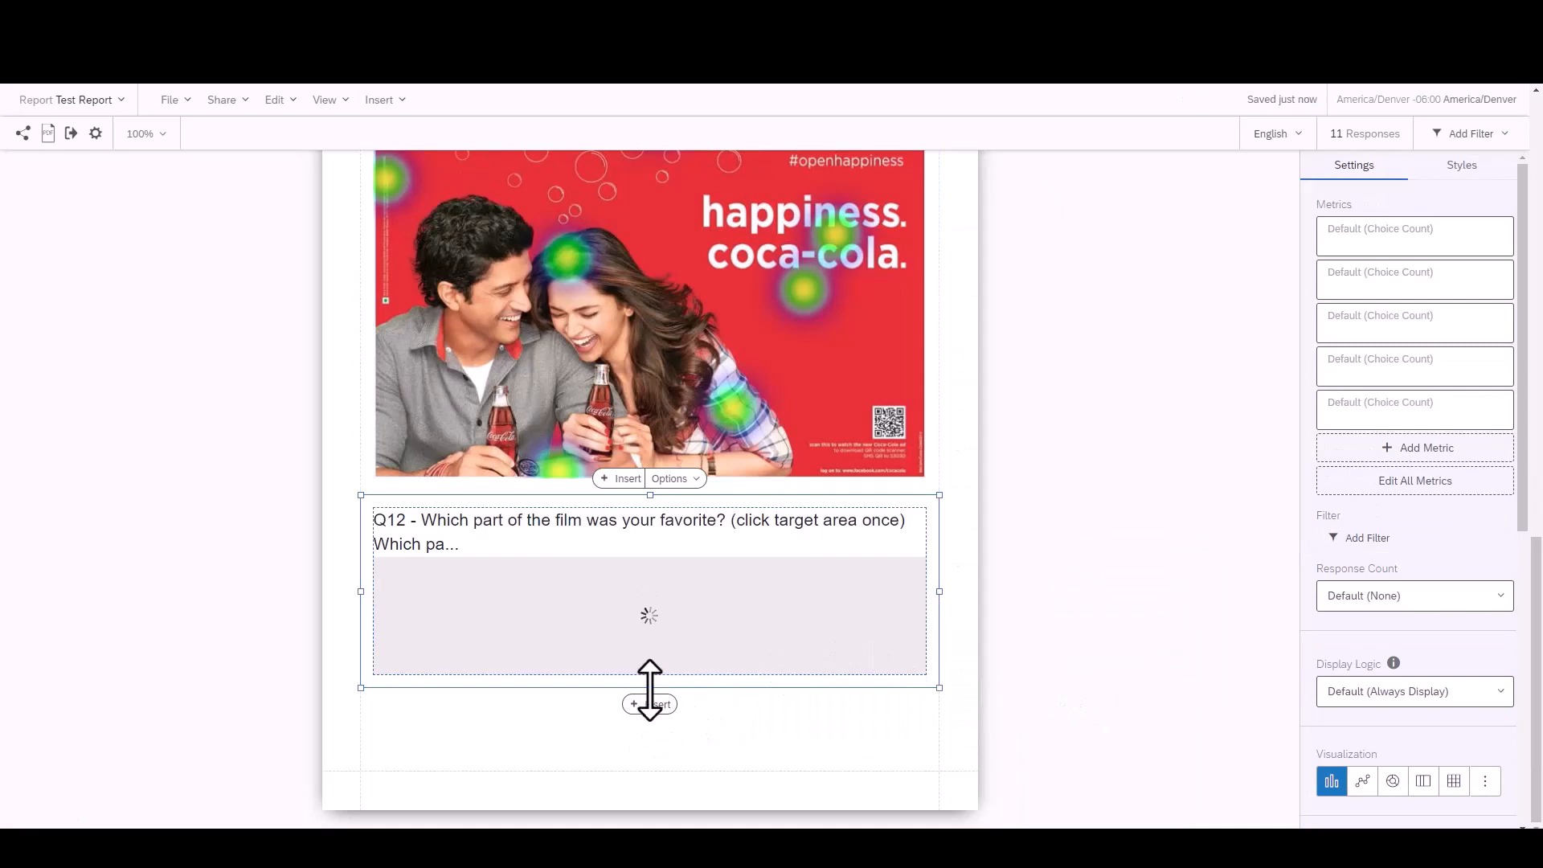
left_click_drag(651, 688, 649, 747)
scroll(1377, 757, "down", 1)
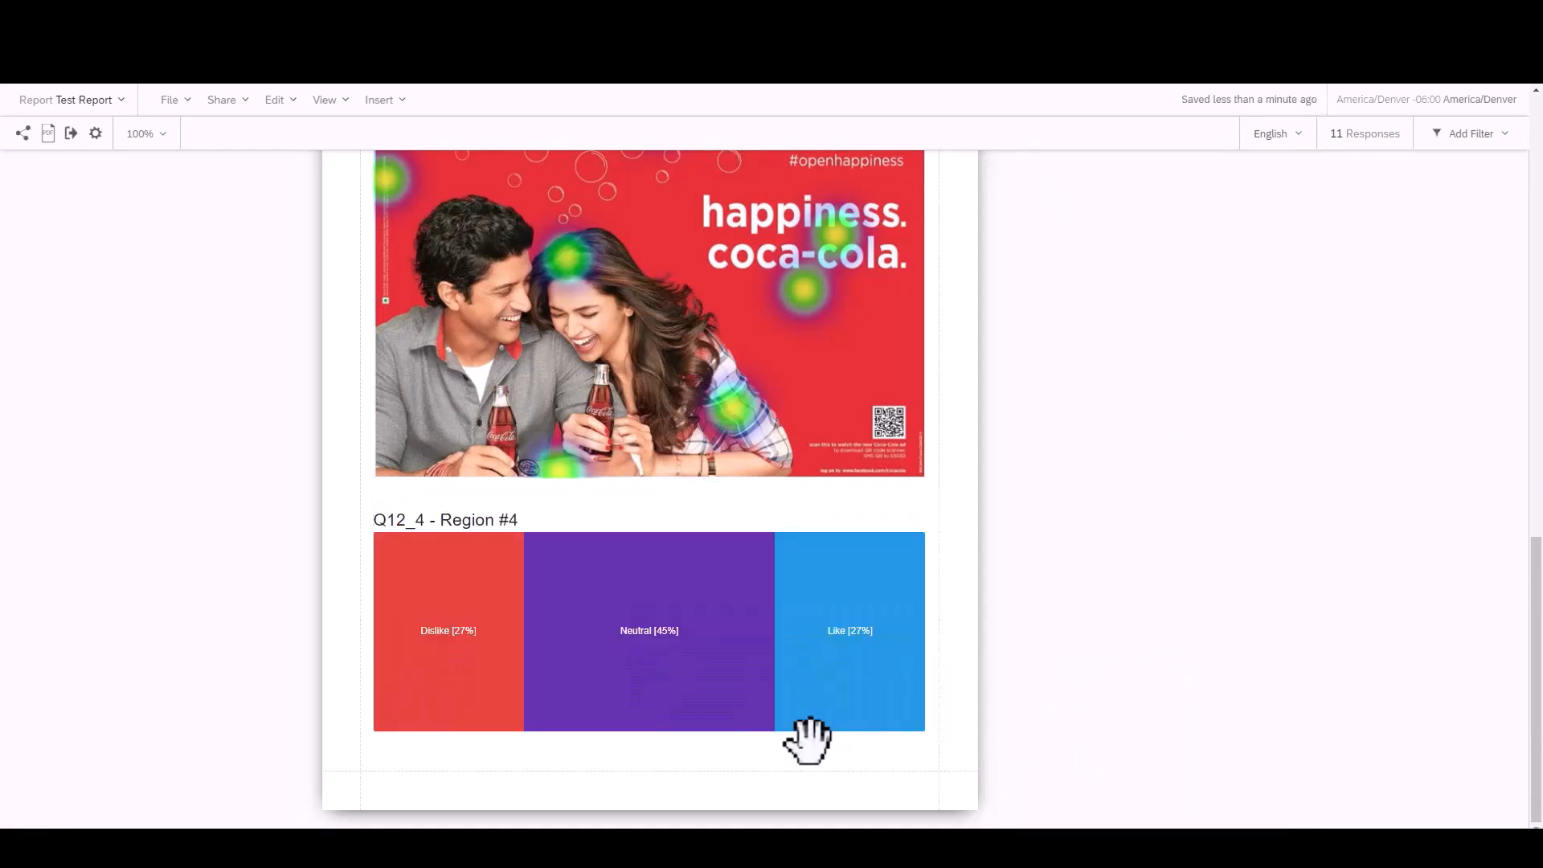
scroll(806, 738, "up", 1)
scroll(806, 737, "up", 15)
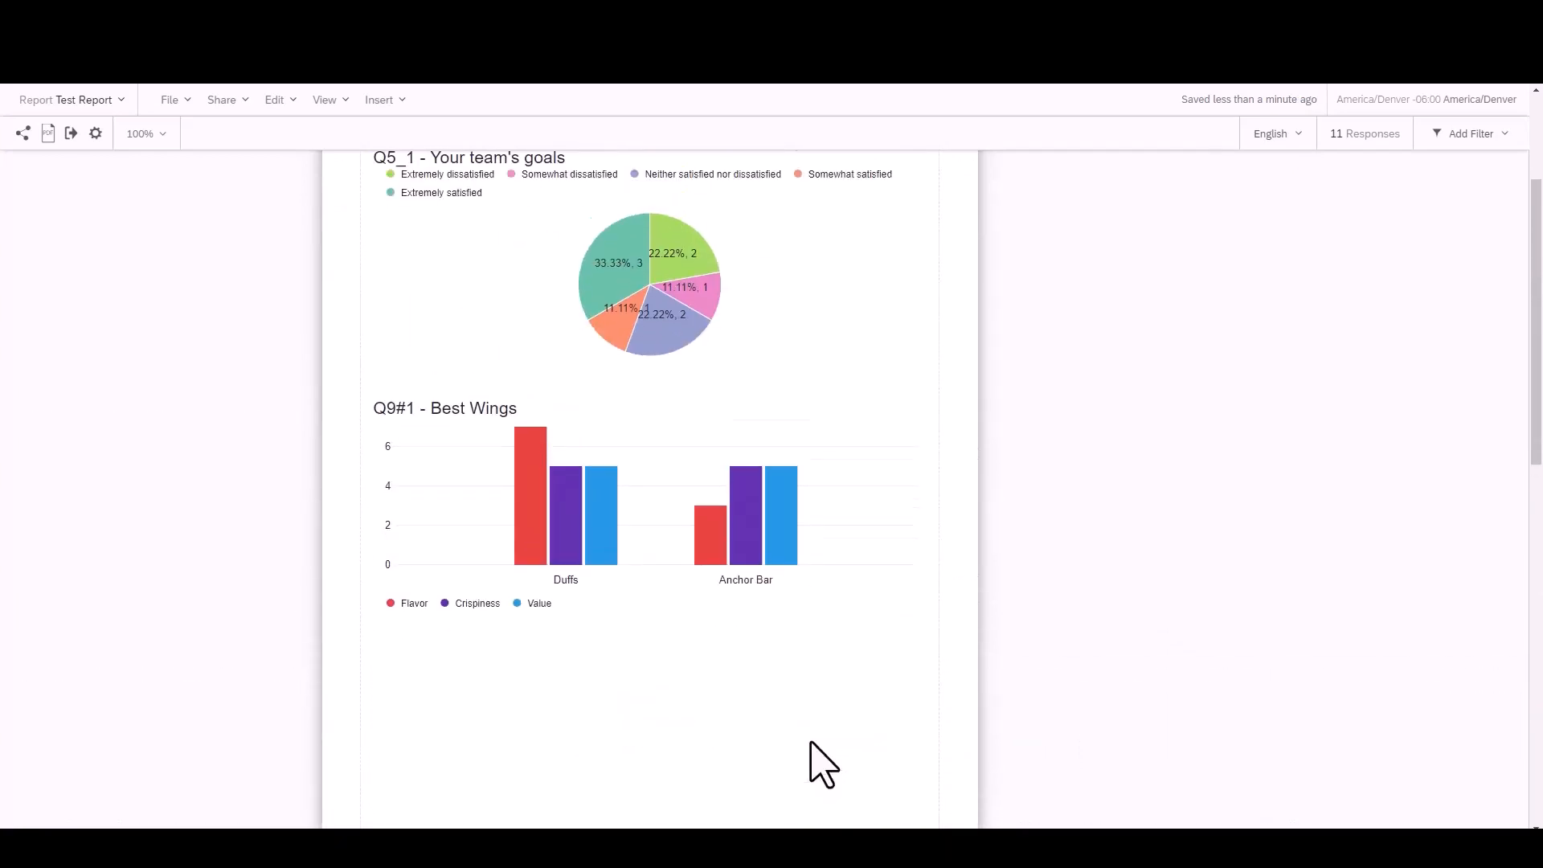
left_click(119, 172)
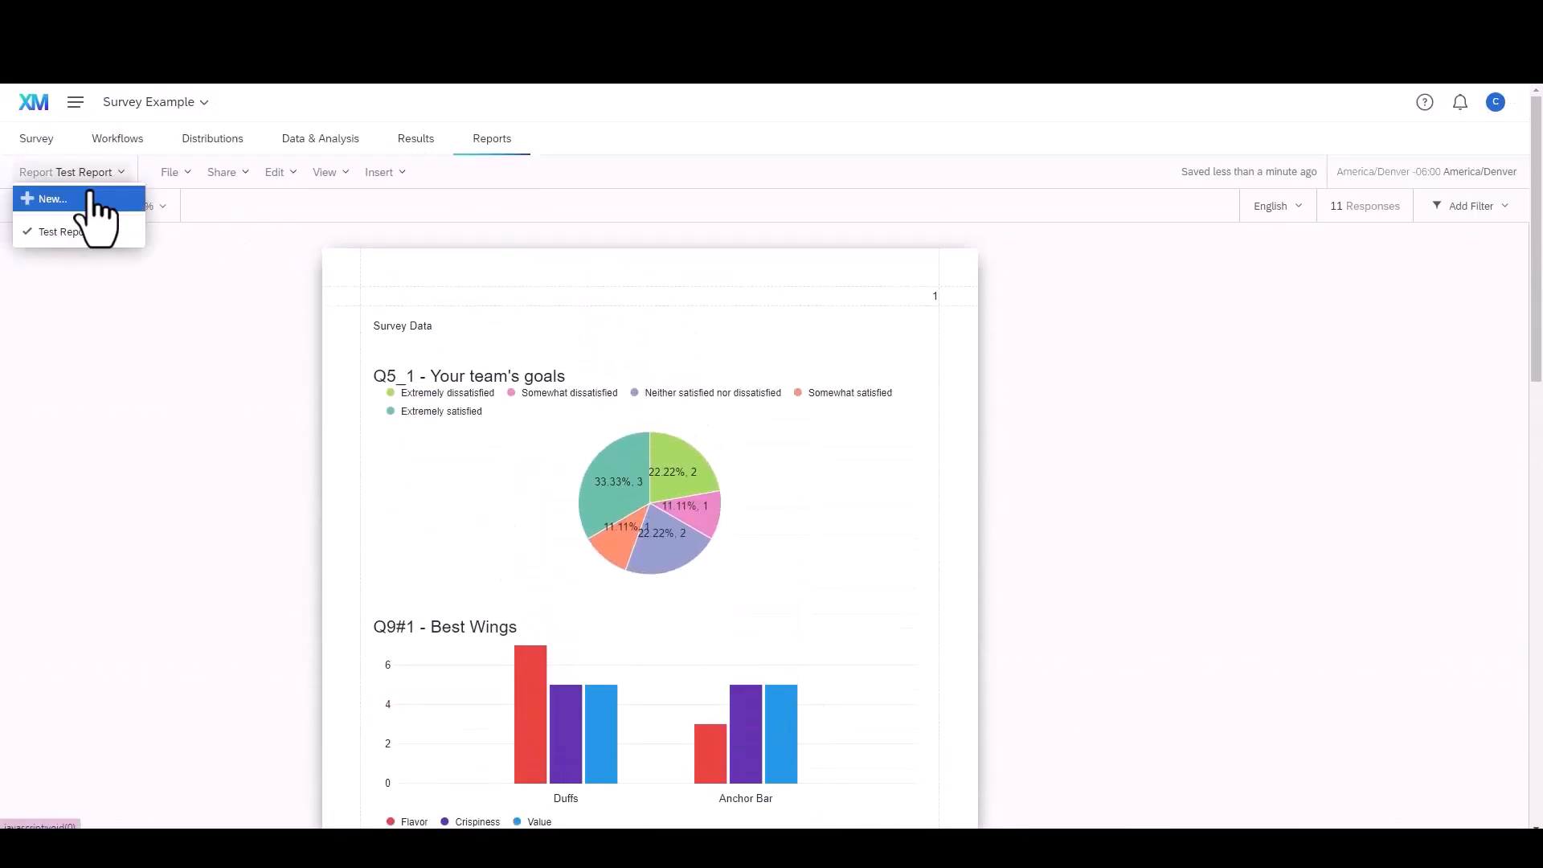
left_click(90, 198)
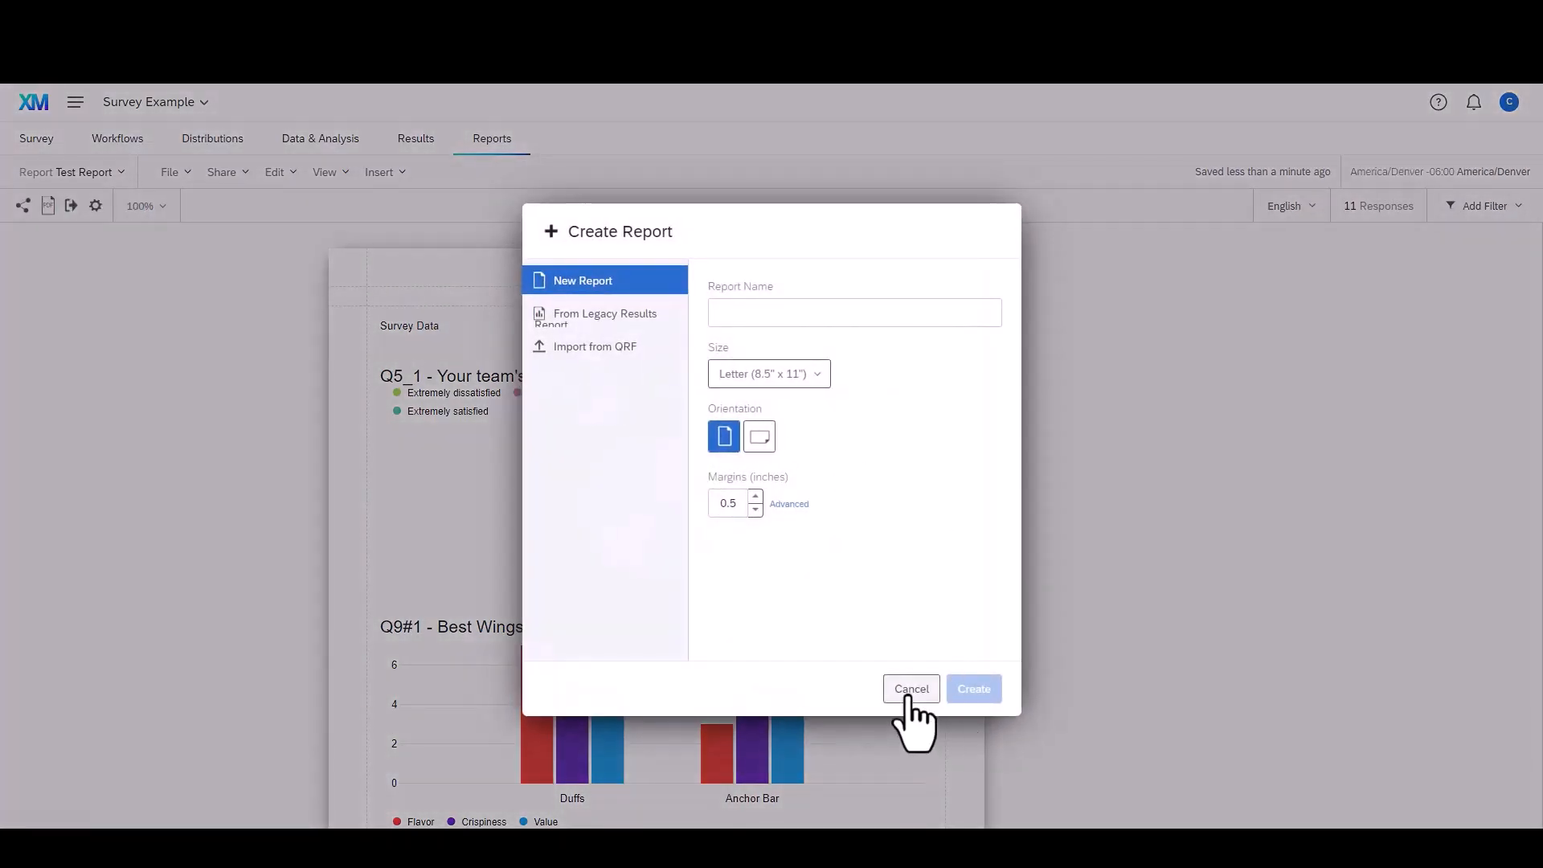
left_click(911, 690)
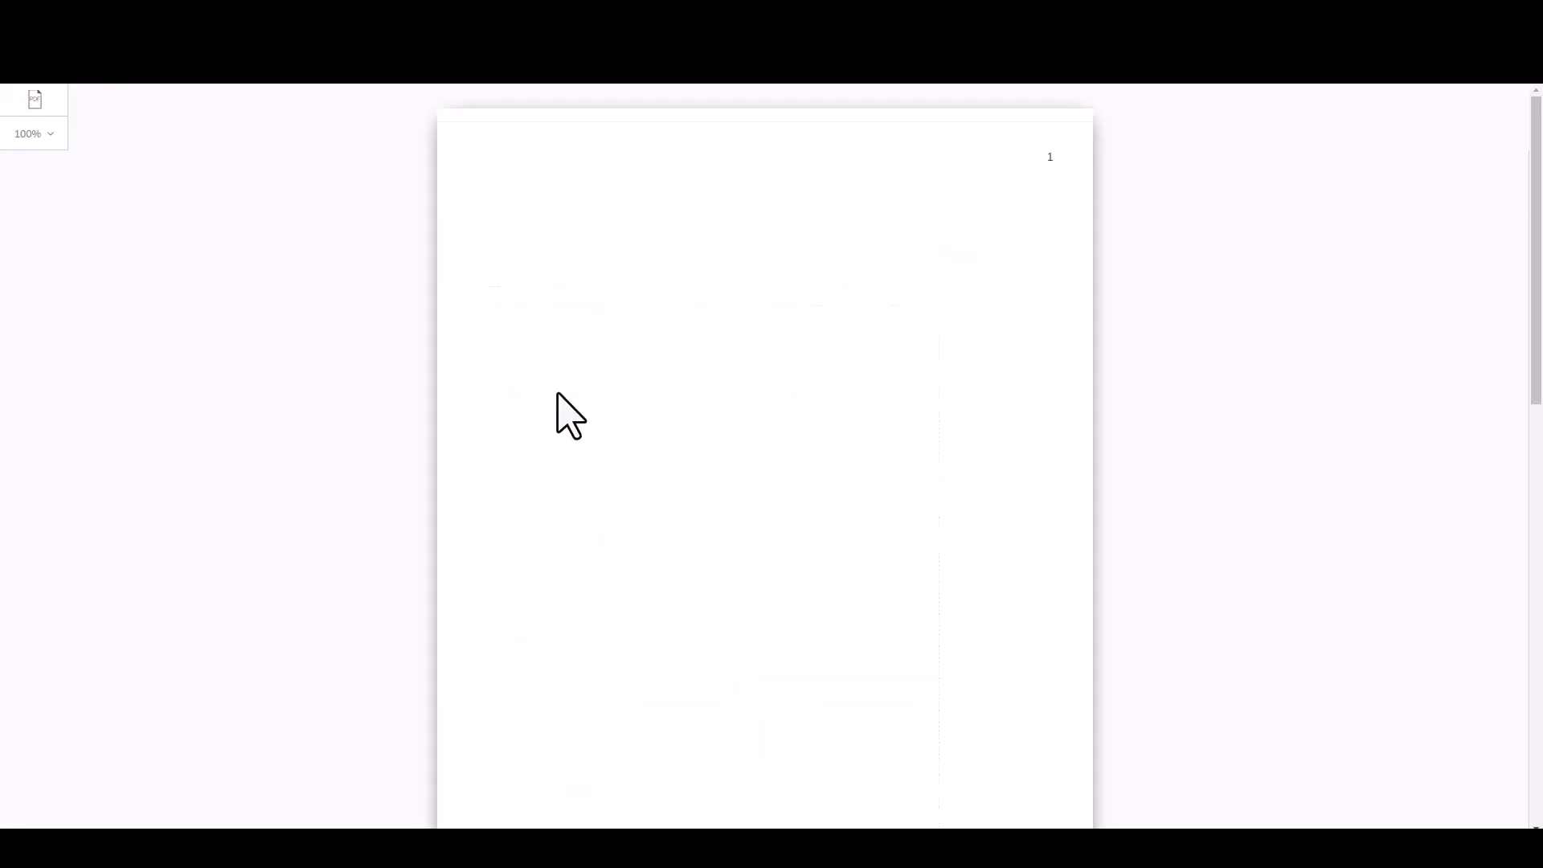
Step: Look through the shared view of the report, from the first page's charts to the heat map and breakdown bar on page two
scroll(1163, 460, "down", 8)
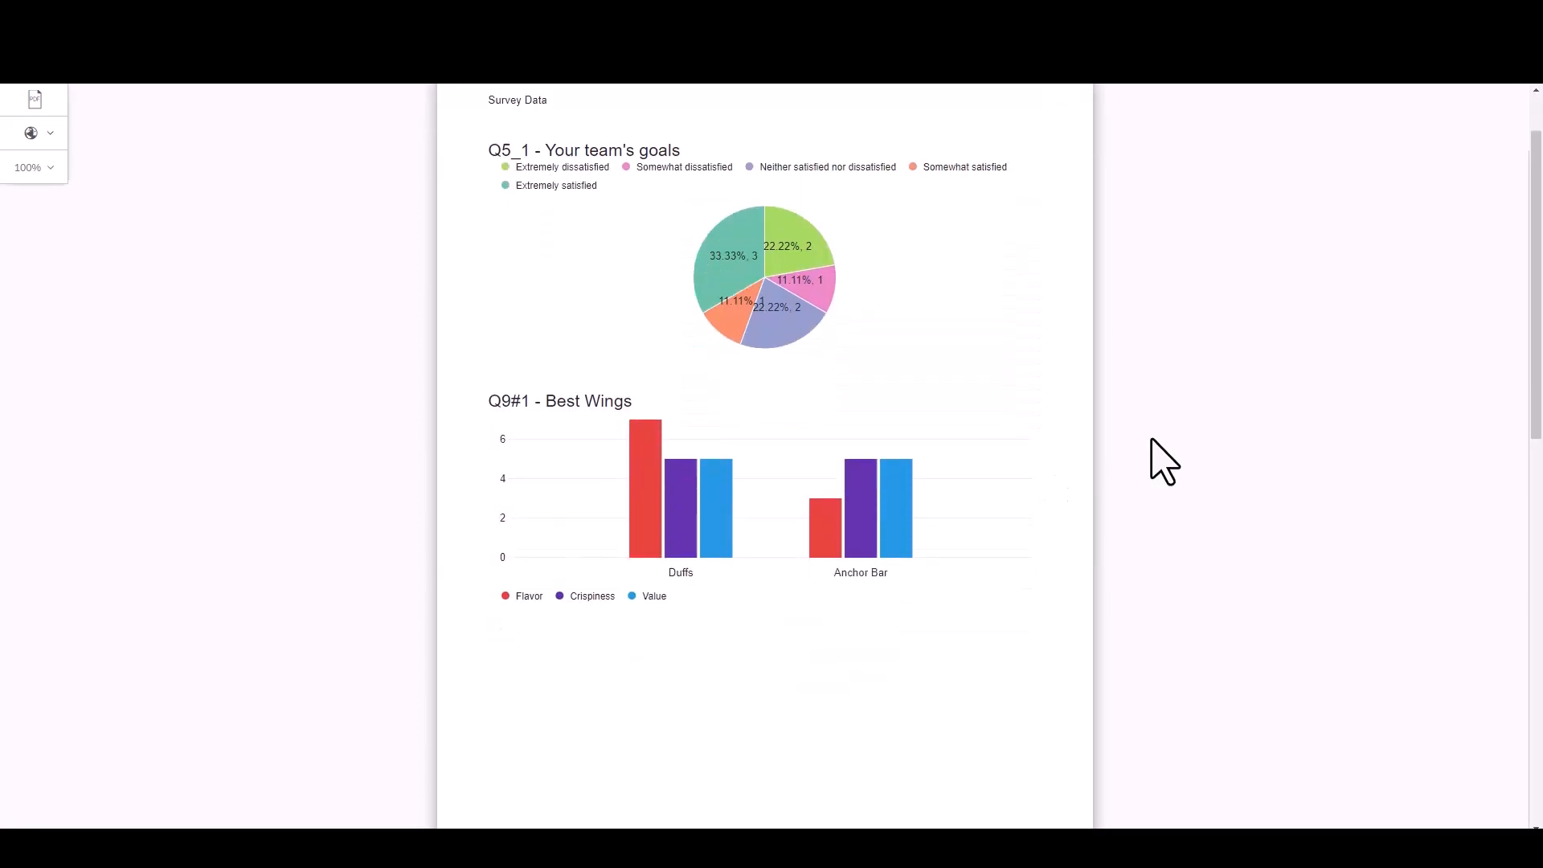
scroll(1152, 440, "down", 3)
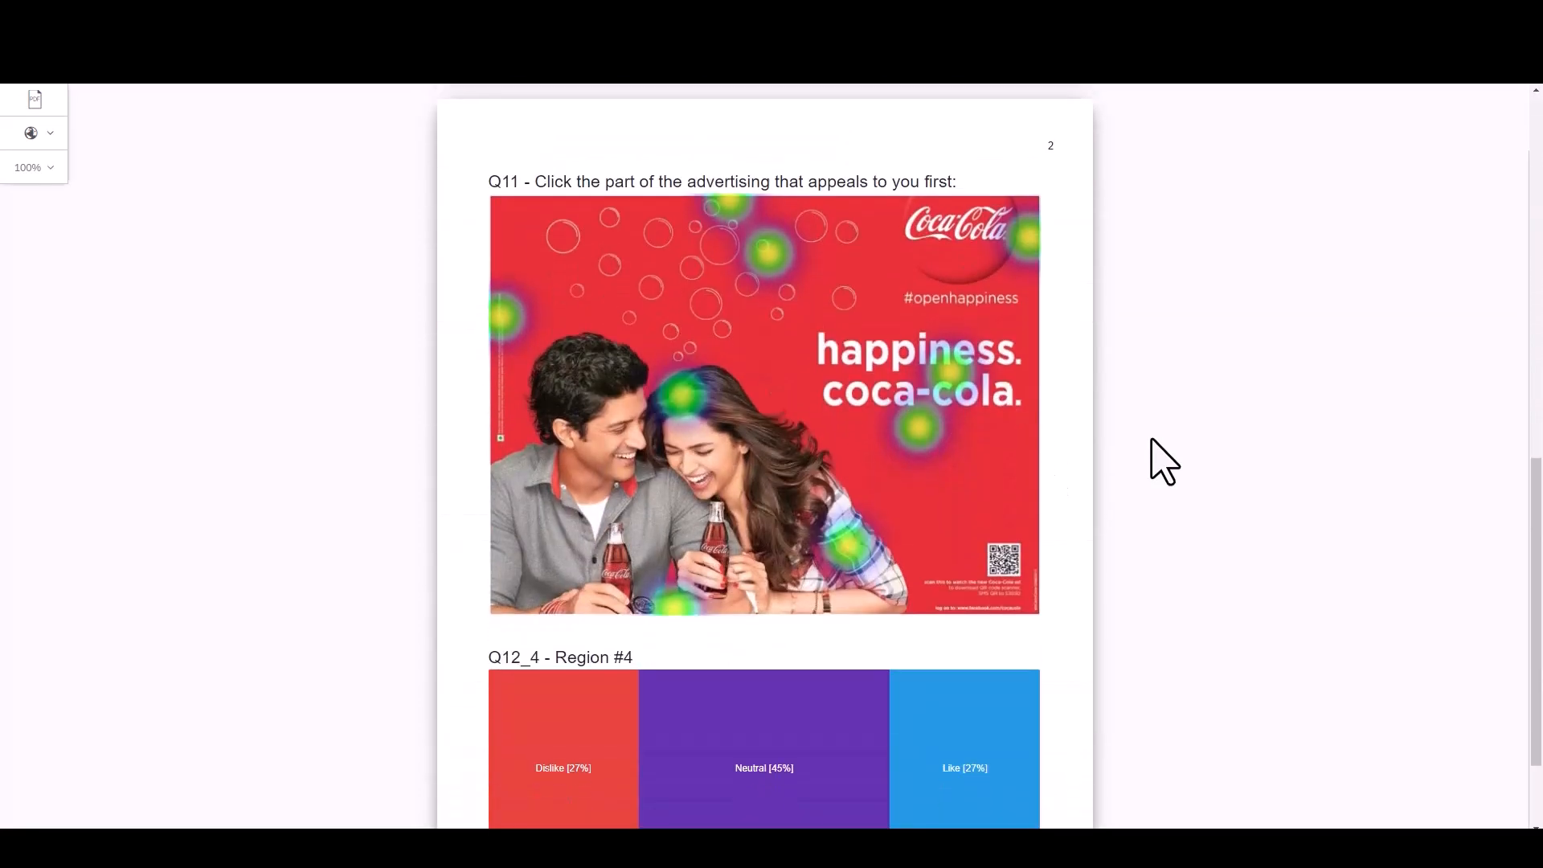